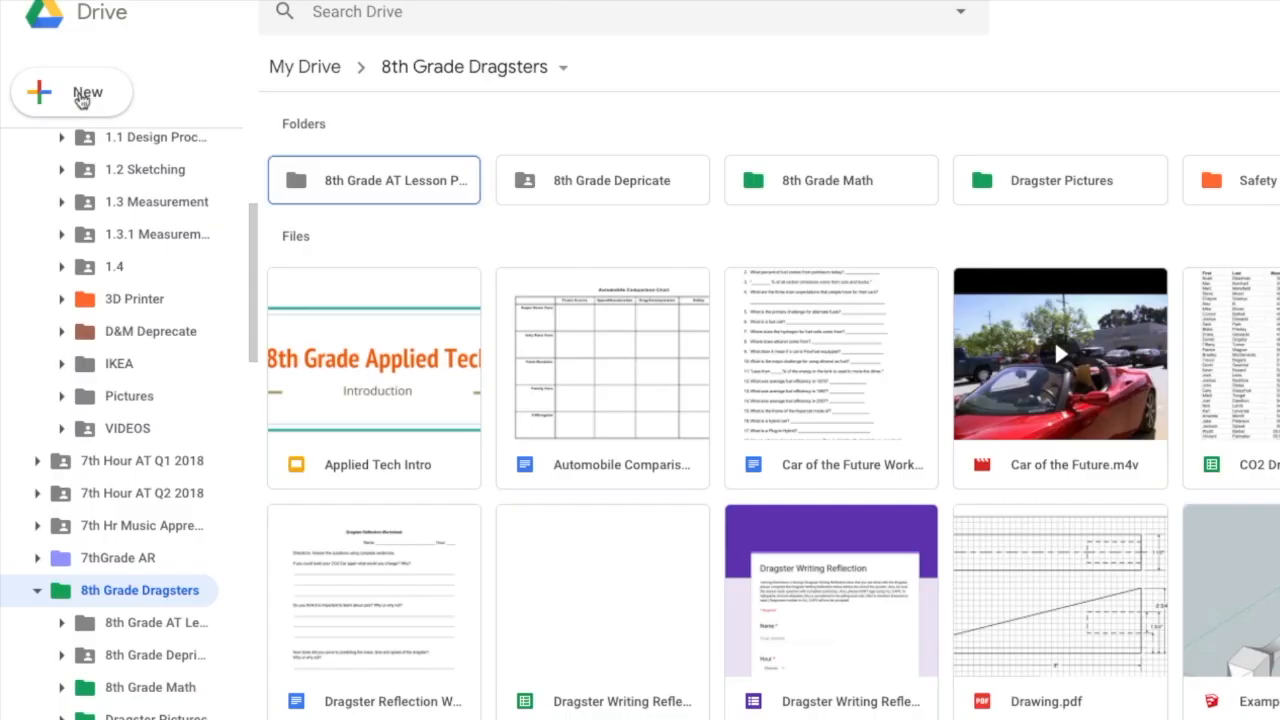
# Search the apps that can be connected to Drive for "sketchup", check the SketchUp for Schools entry, and close the list
pyautogui.click(84, 94)
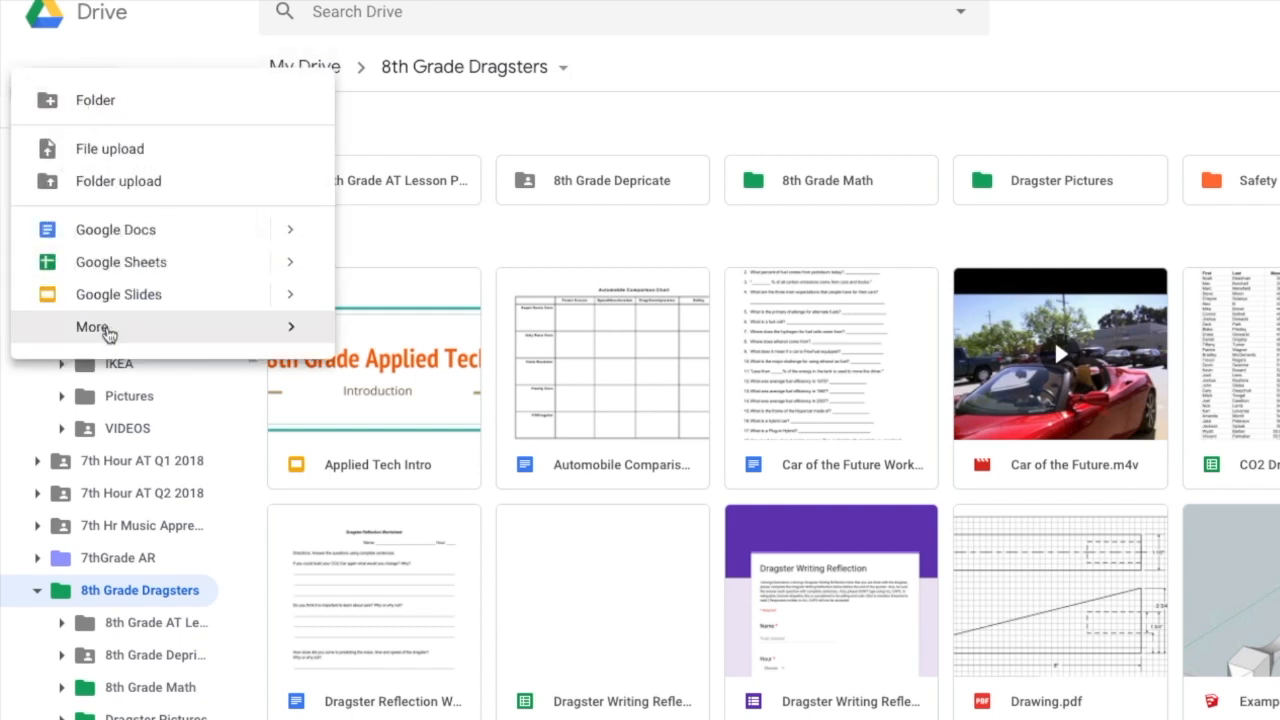
pyautogui.moveTo(200, 340)
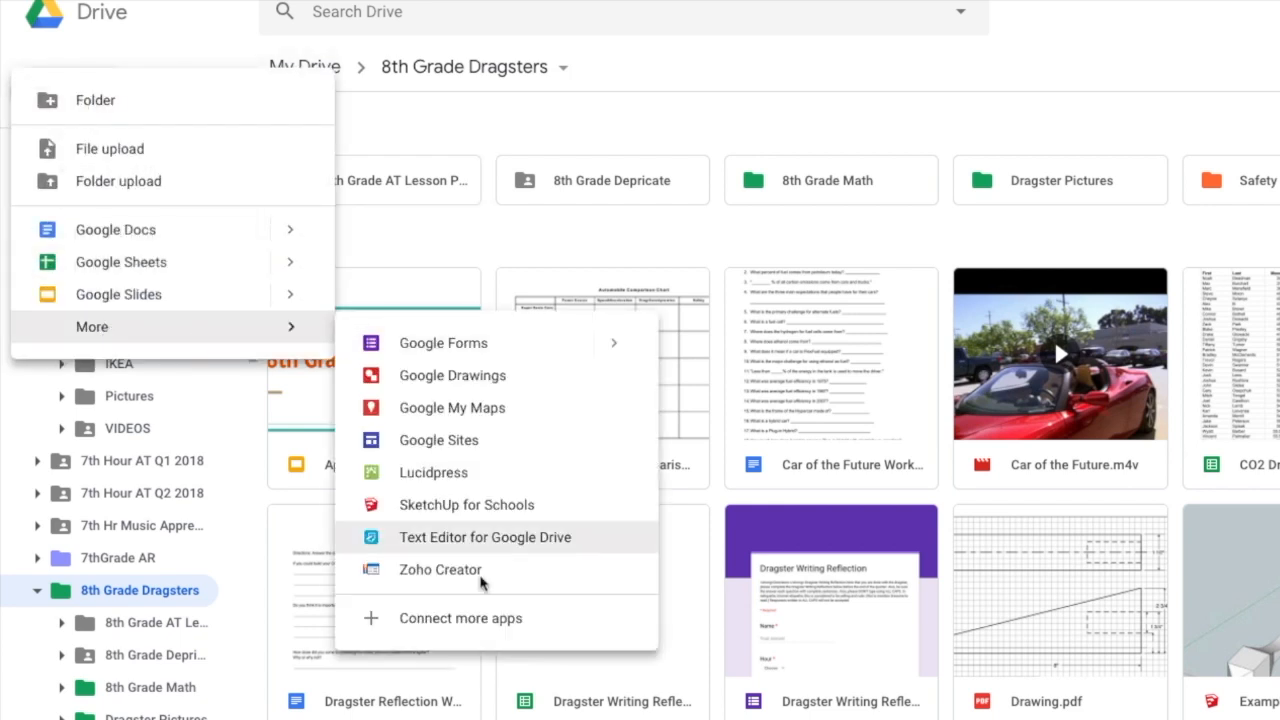
pyautogui.click(480, 620)
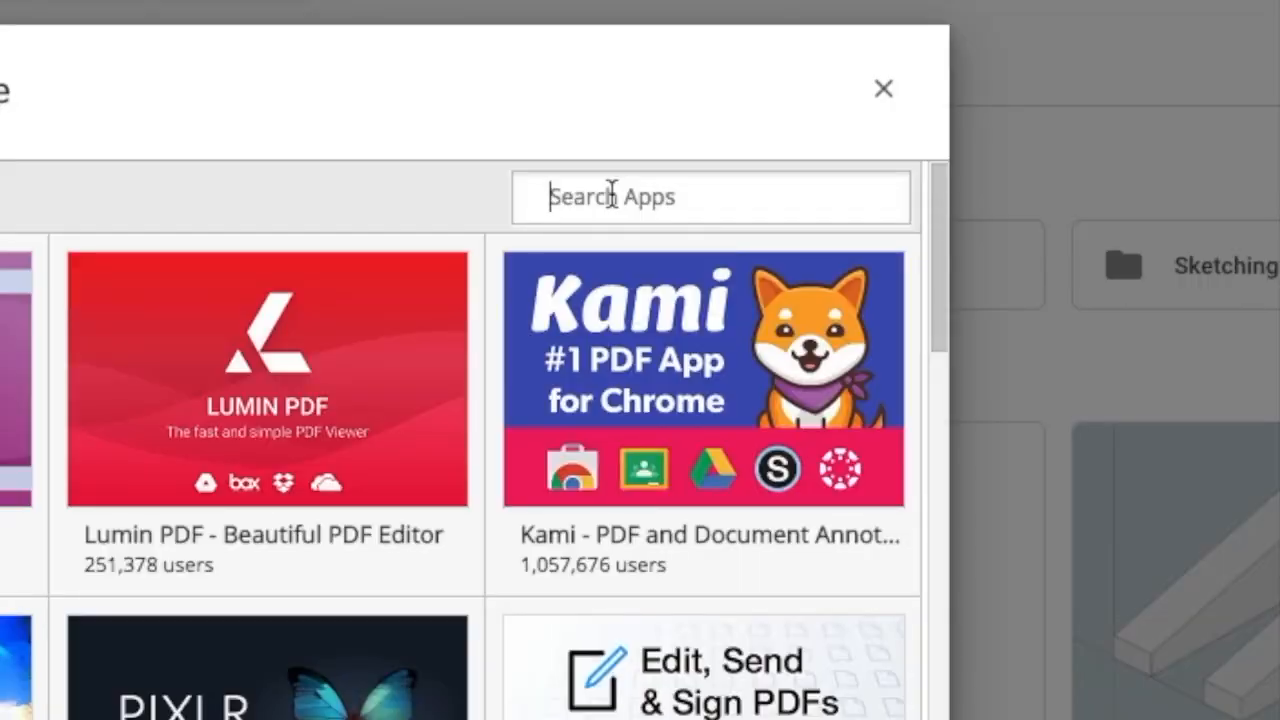
pyautogui.write('sketchup')
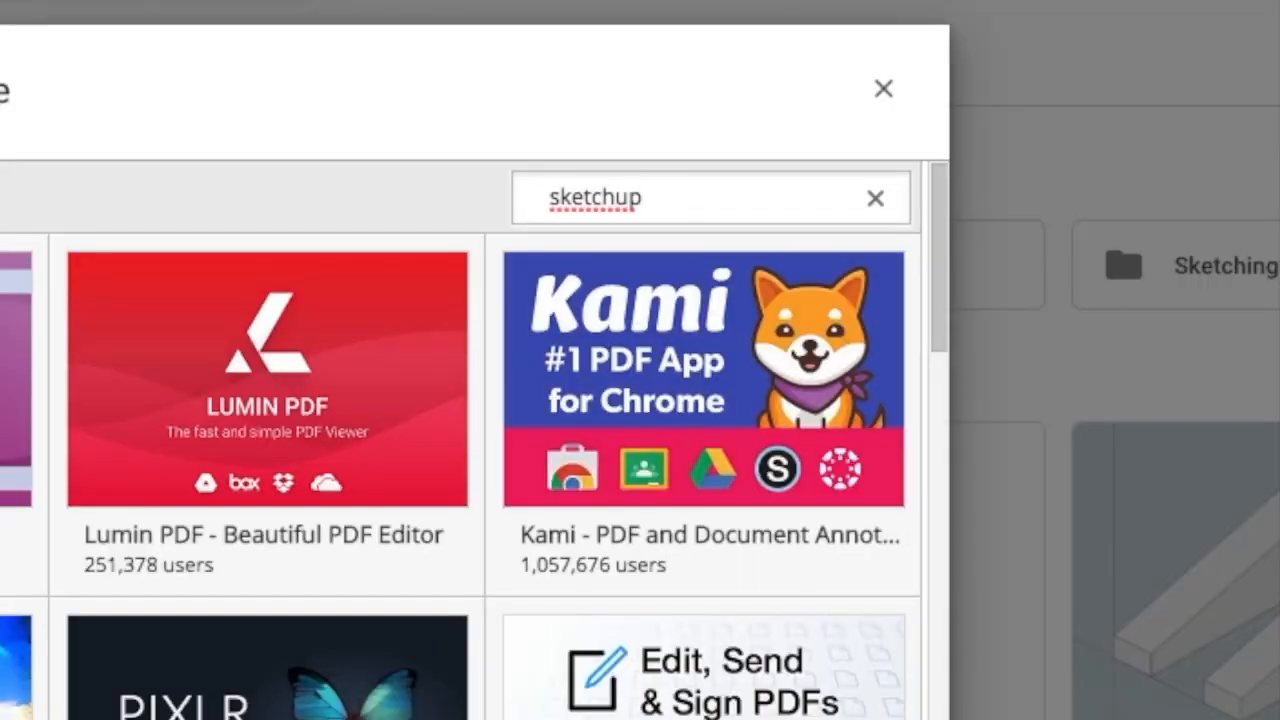
pyautogui.press('Return')
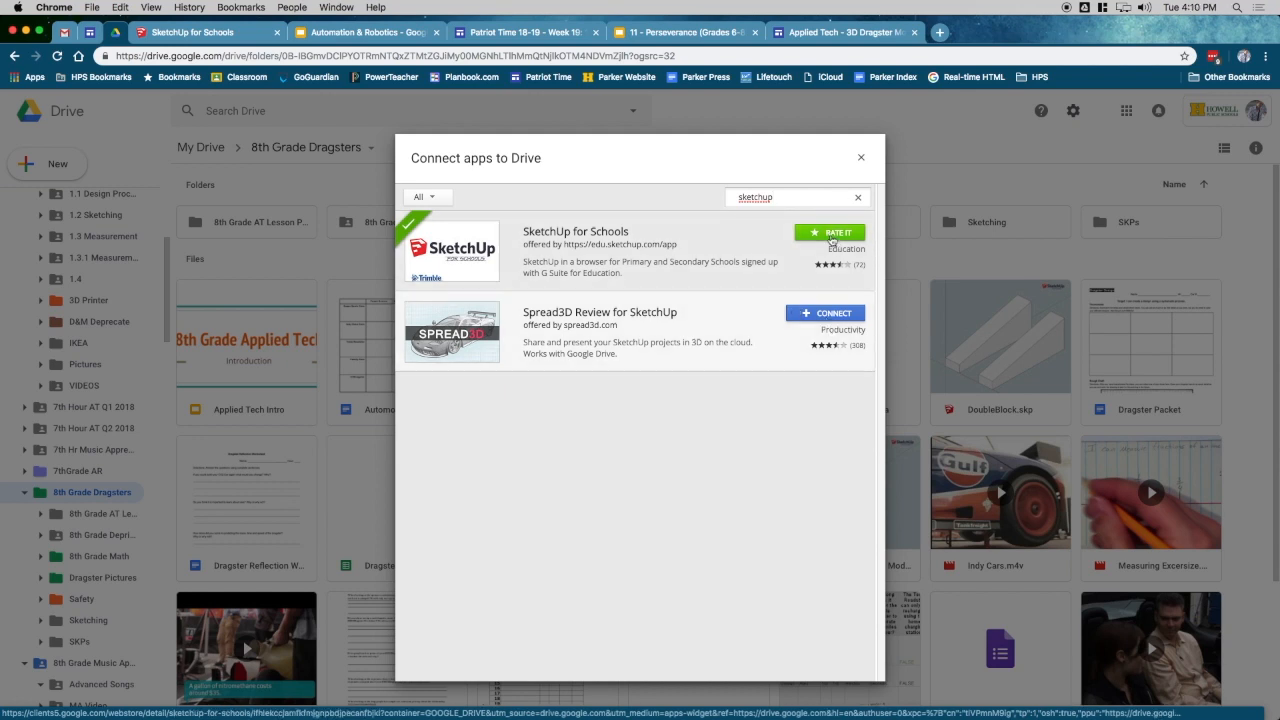
pyautogui.click(861, 160)
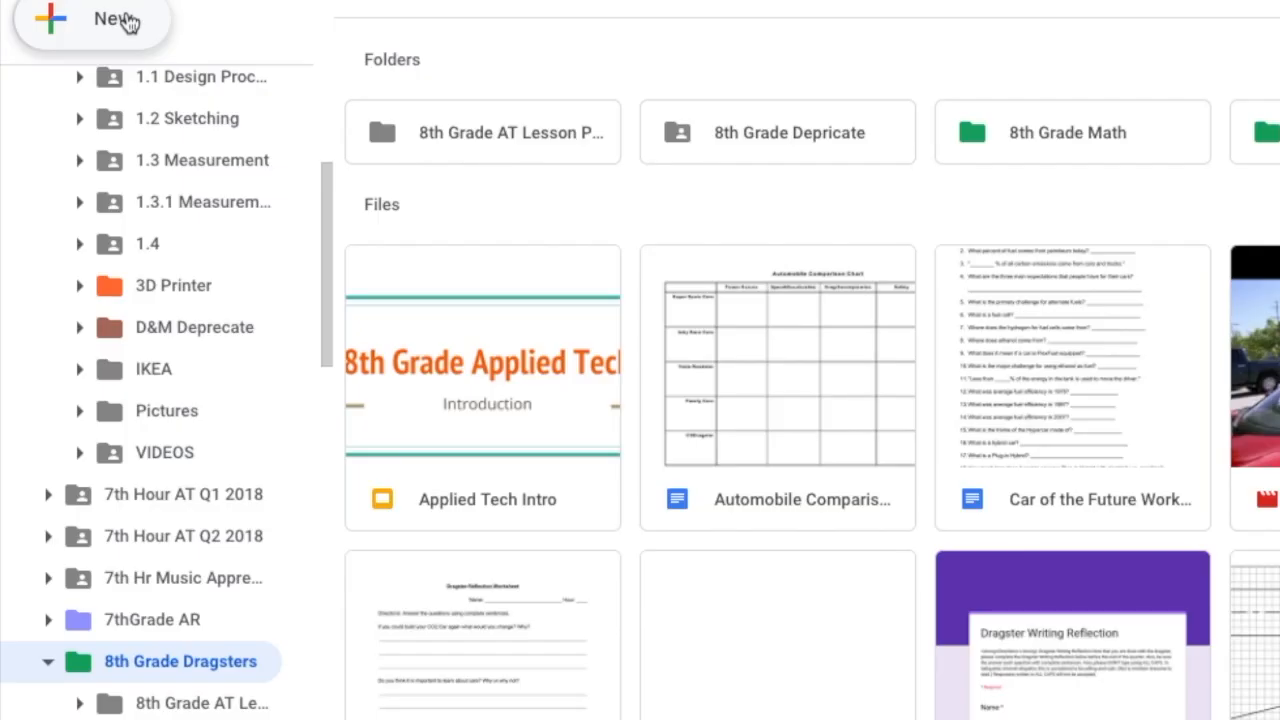
# Check the additional new-file types for SketchUp for Schools without creating a file
pyautogui.click(128, 22)
pyautogui.moveTo(143, 327)
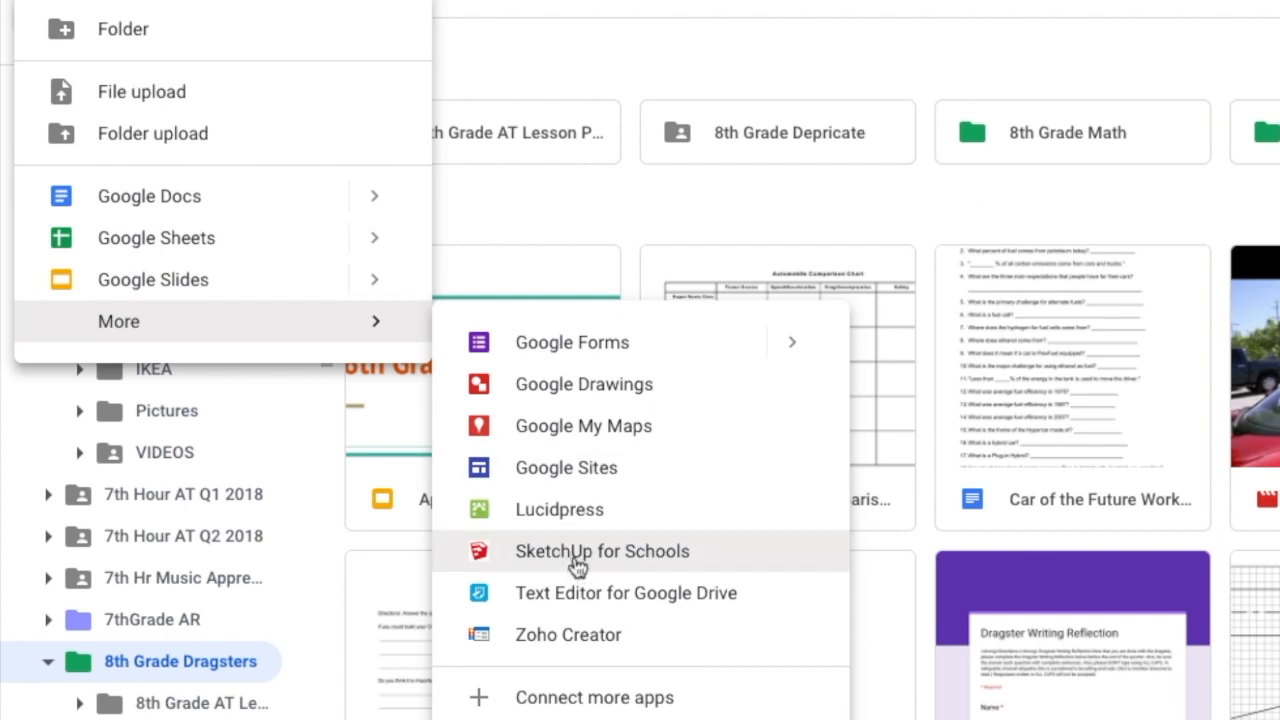
pyautogui.click(962, 192)
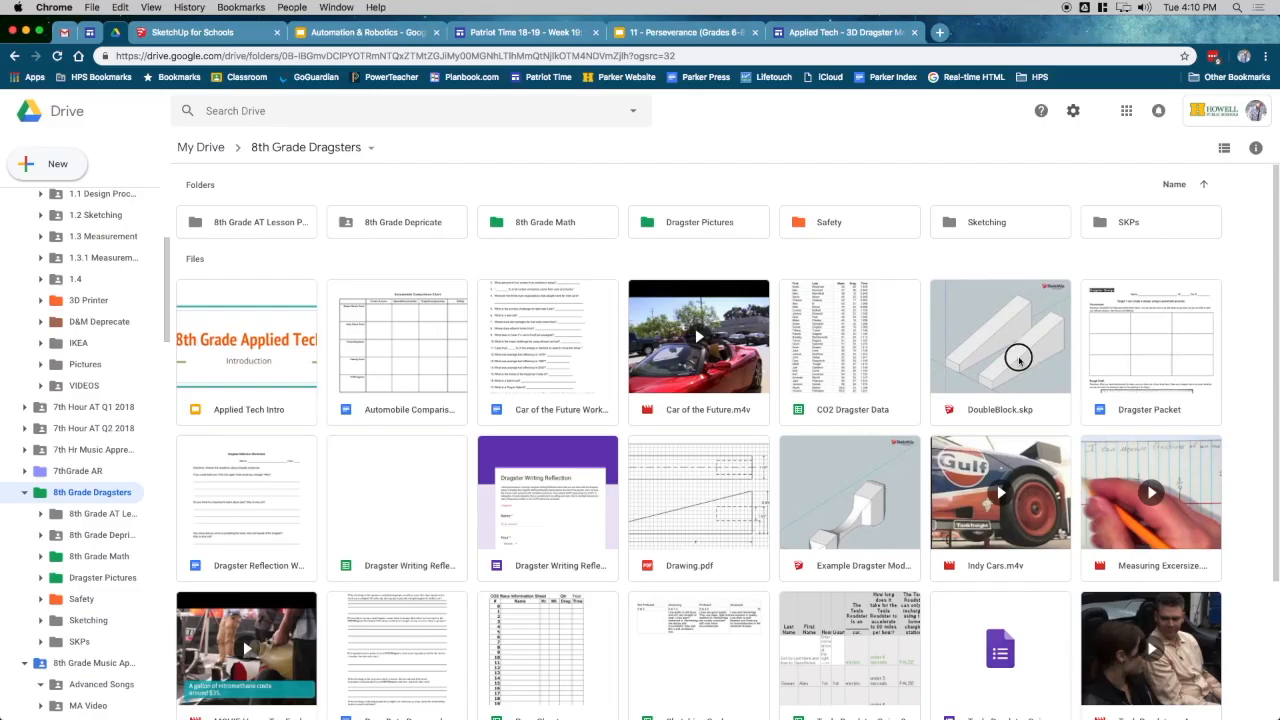
# Select DoubleBlock.skp in the 8th Grade Dragsters folder and switch to the open DoubleBlock model in SketchUp for Schools
pyautogui.click(1020, 362)
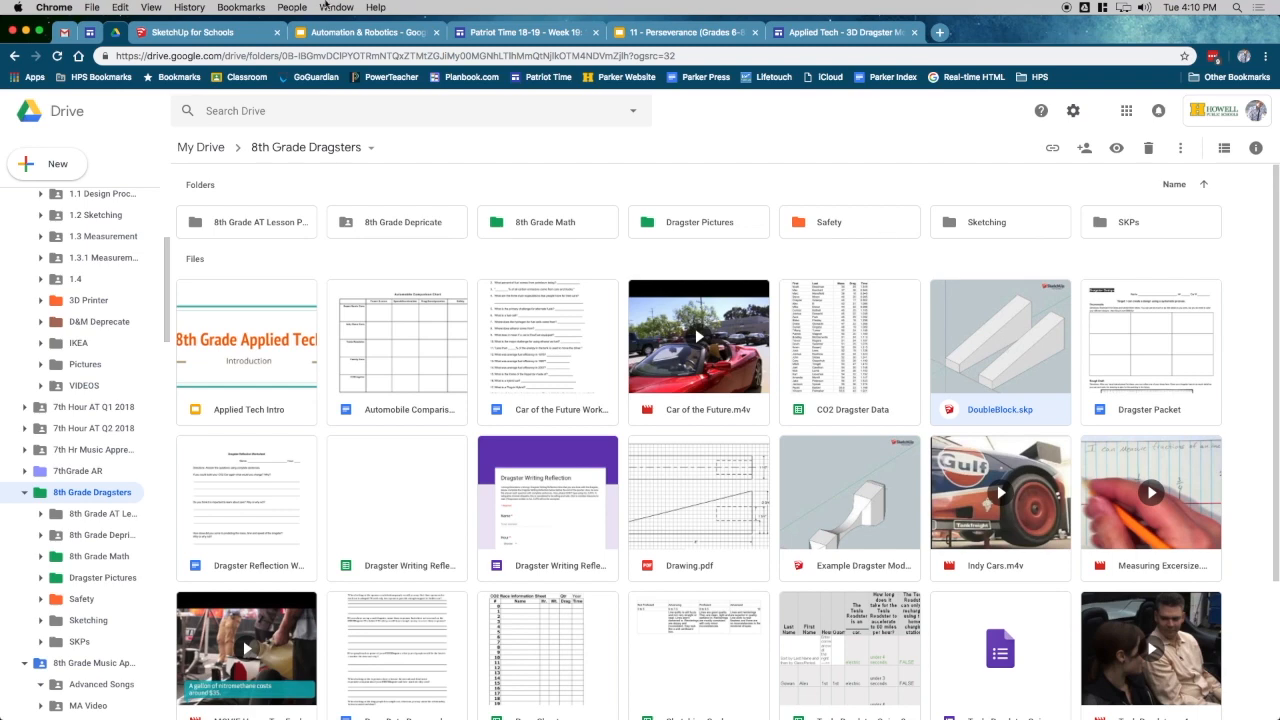
pyautogui.click(204, 34)
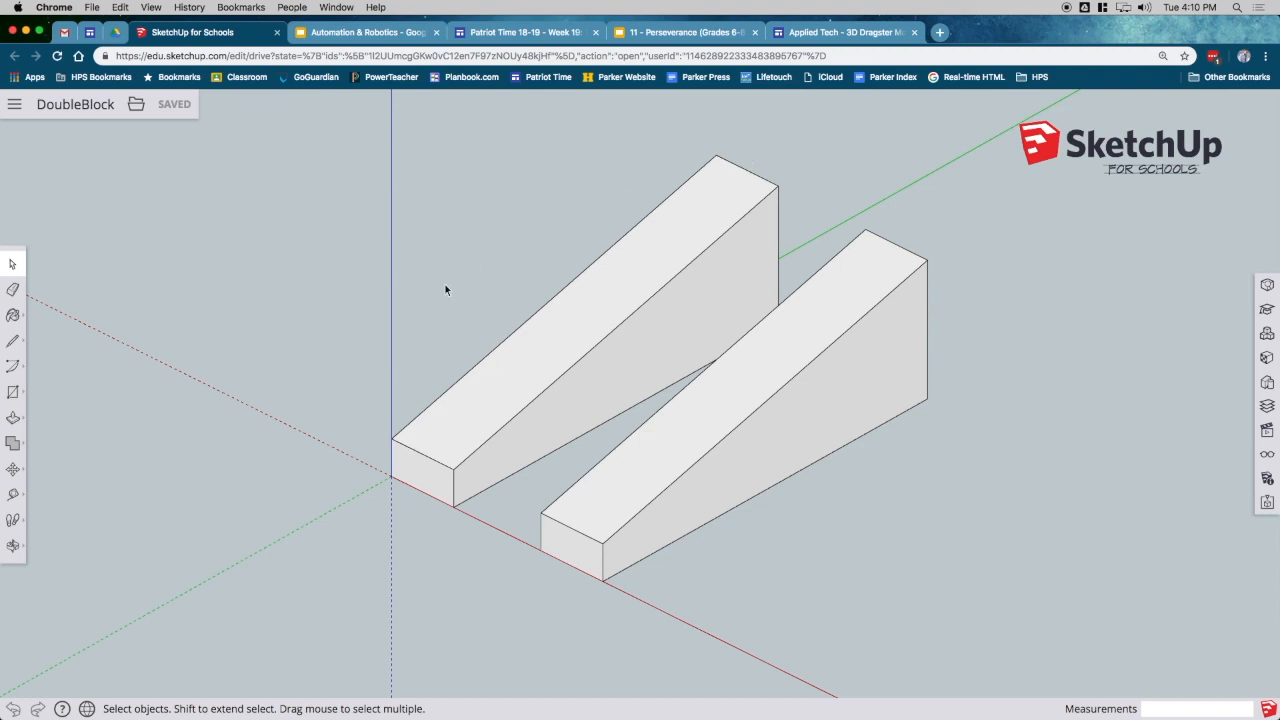
# Look through the arc, line, eraser, select, shape and measuring tools and the variants they offer
pyautogui.click(10, 369)
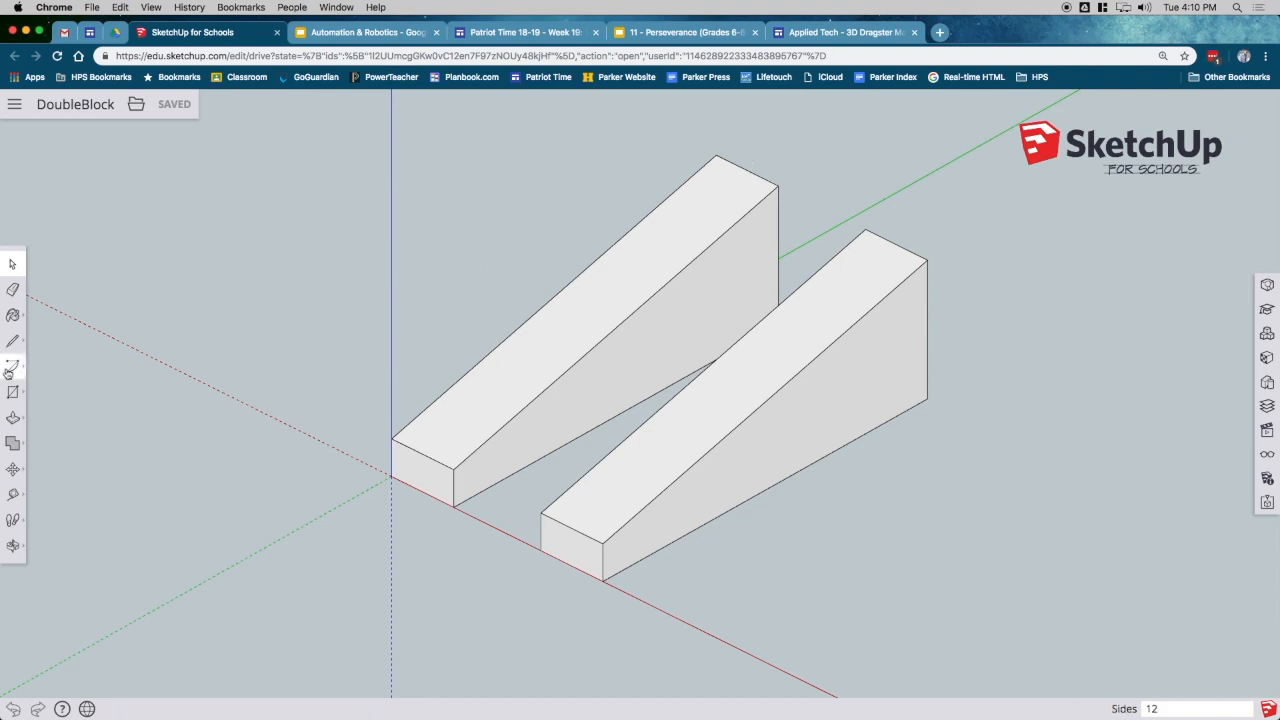
pyautogui.moveTo(9, 372)
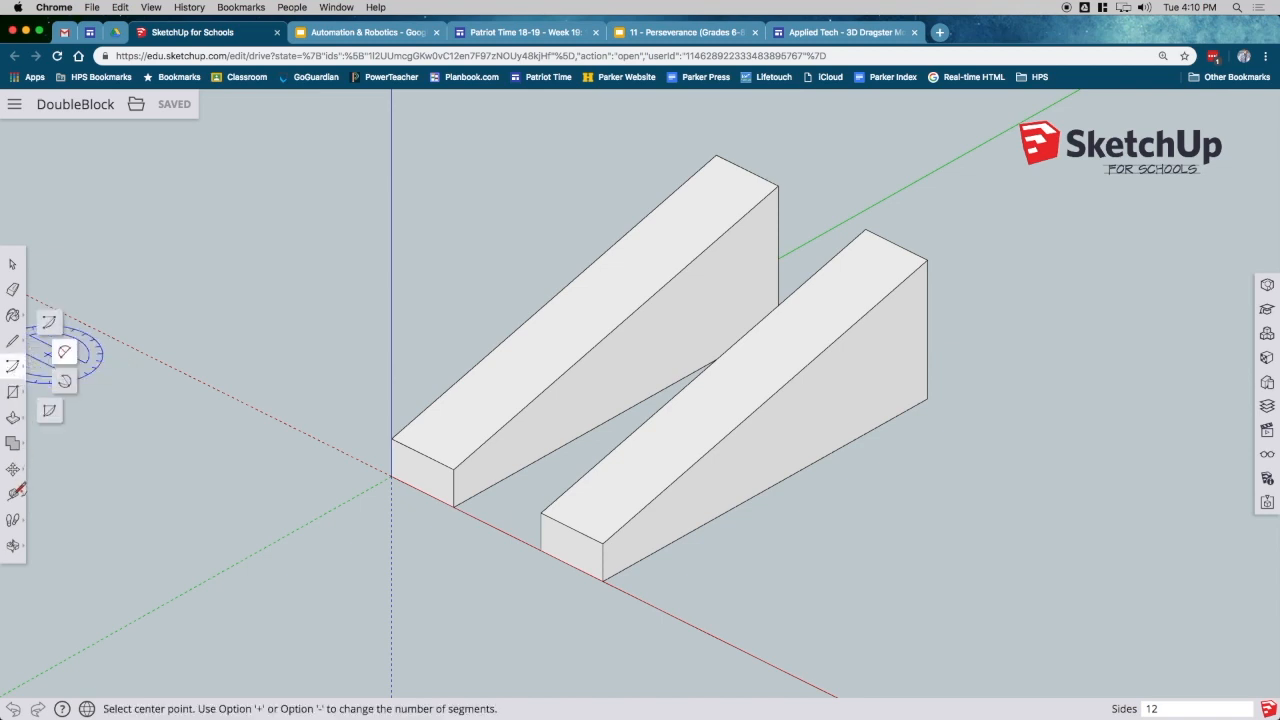
pyautogui.click(13, 343)
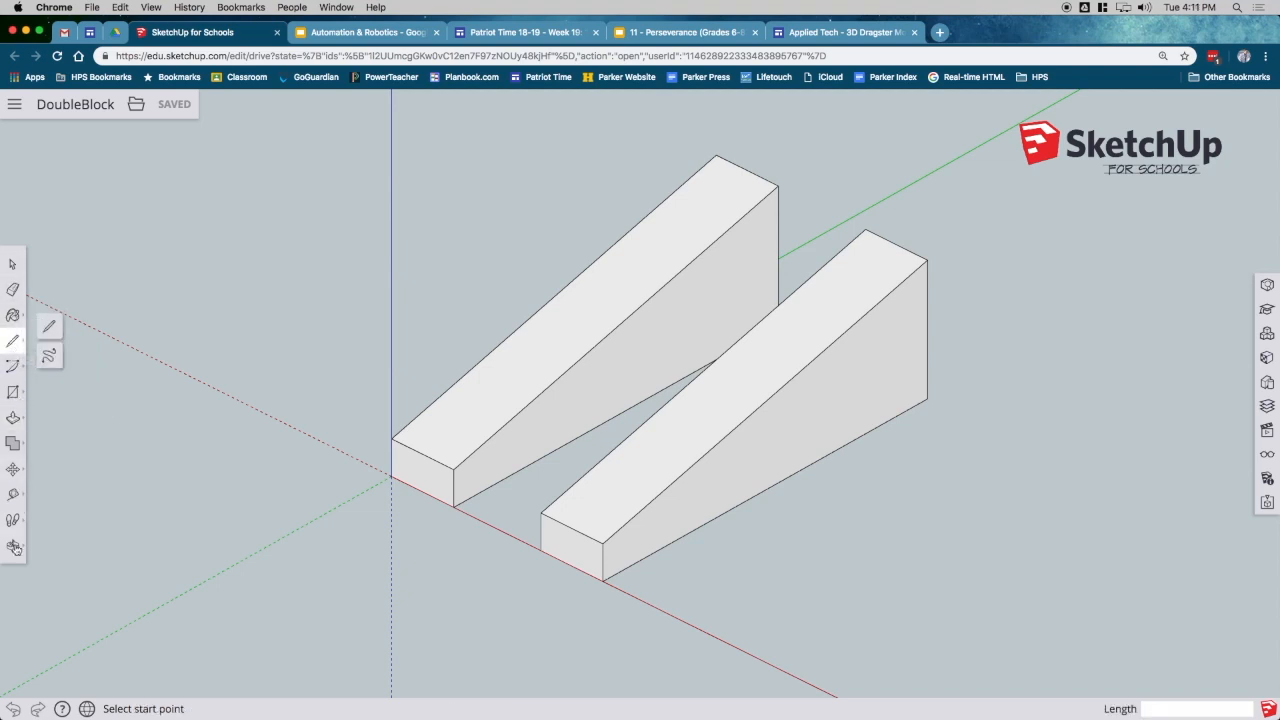
pyautogui.click(14, 289)
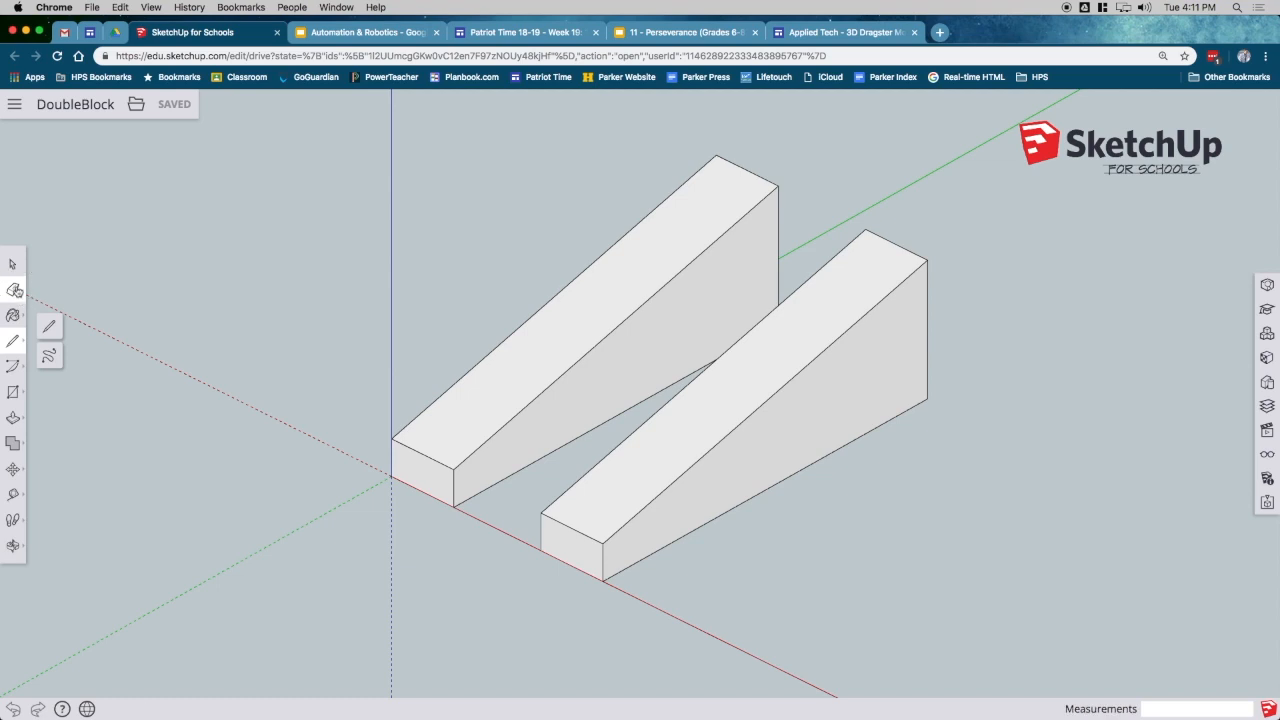
pyautogui.click(13, 268)
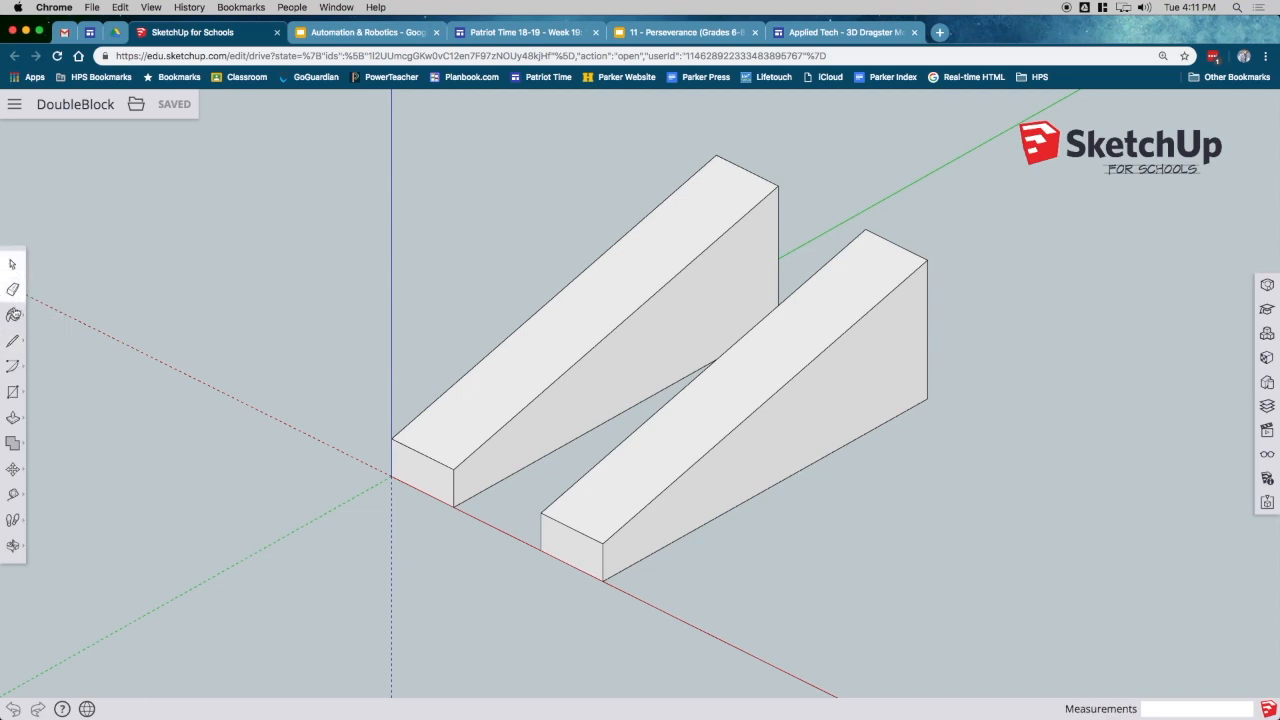
pyautogui.click(14, 341)
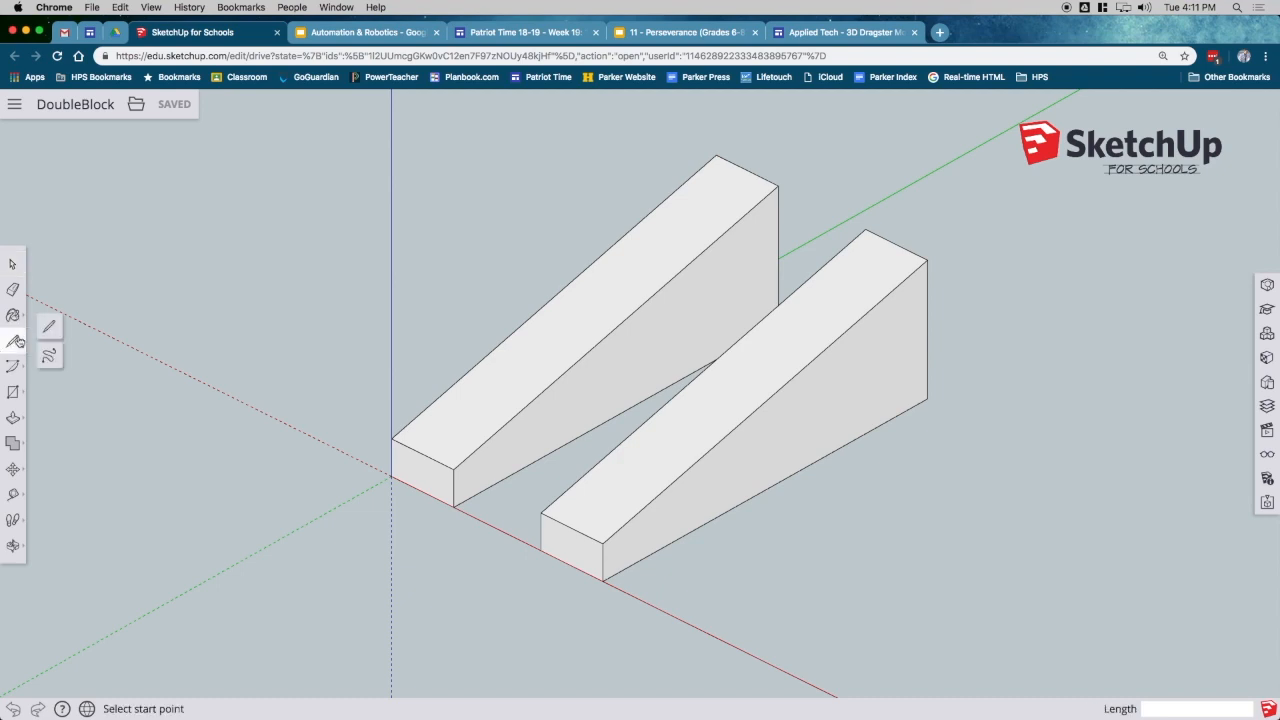
pyautogui.click(15, 368)
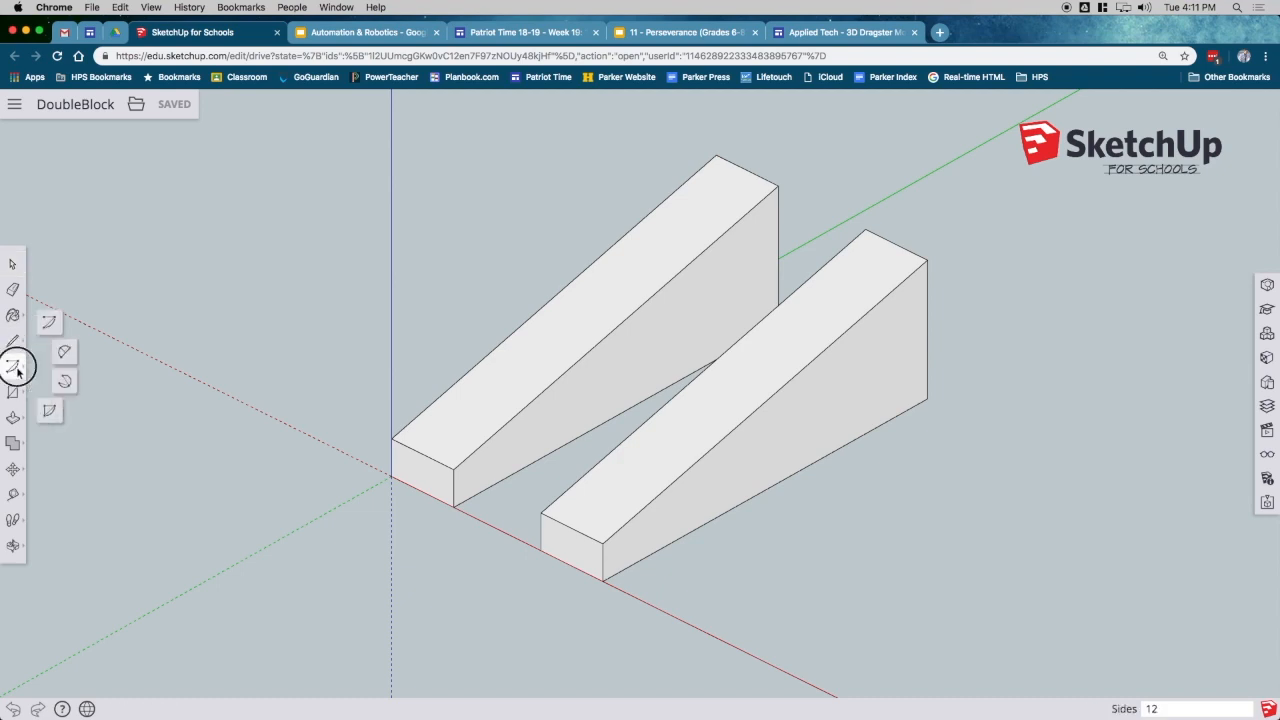
pyautogui.click(13, 392)
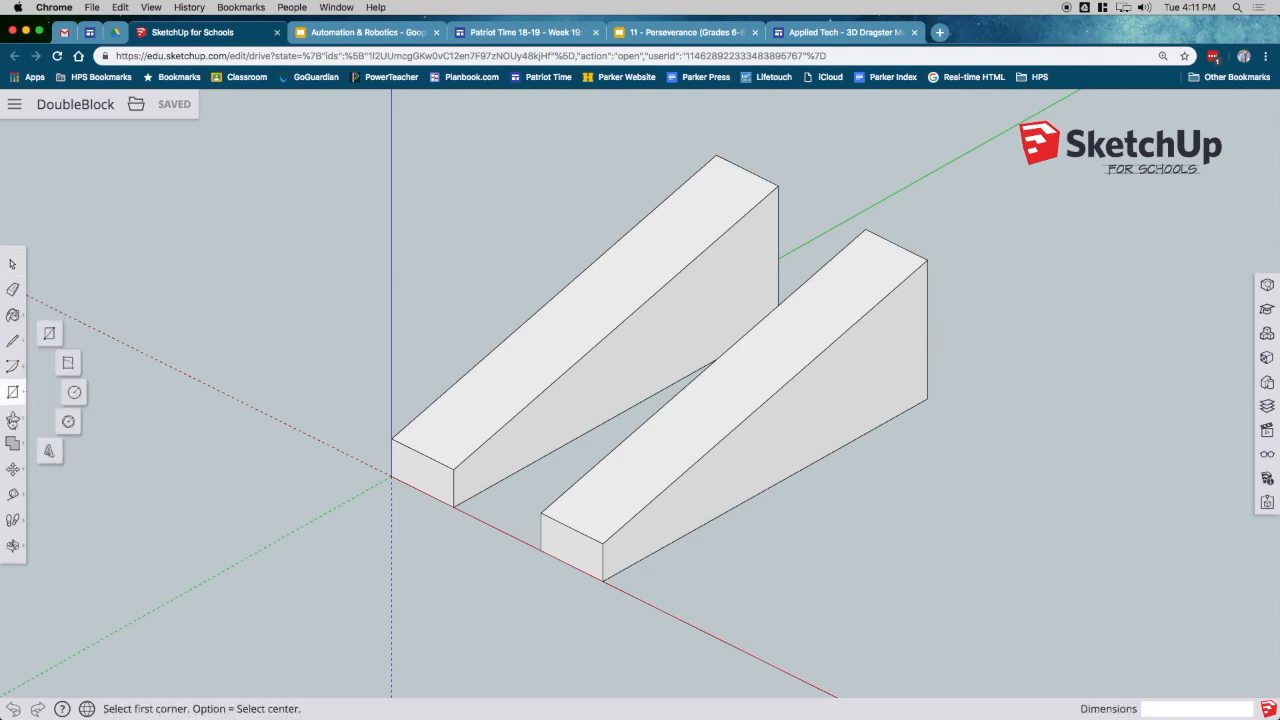
pyautogui.click(17, 495)
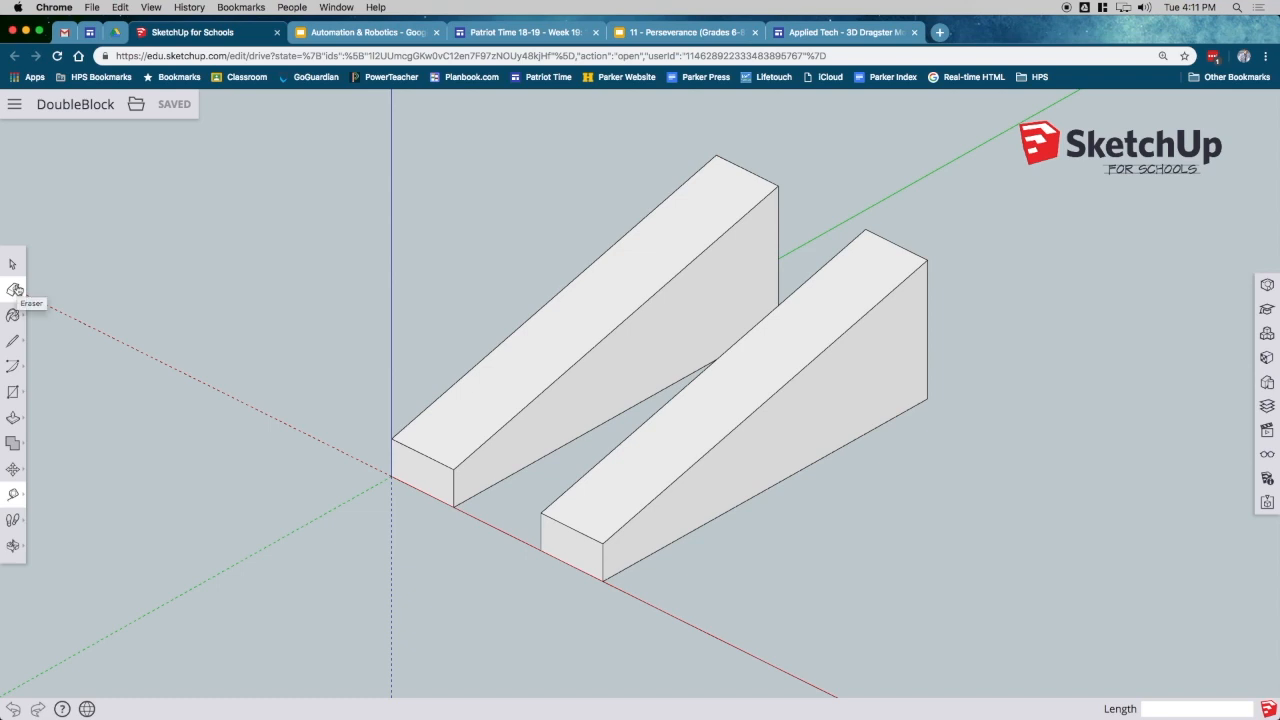
# Draw three lengthwise lines on the sloped top of the block at the origin, dividing its width into four equal strips
pyautogui.click(14, 340)
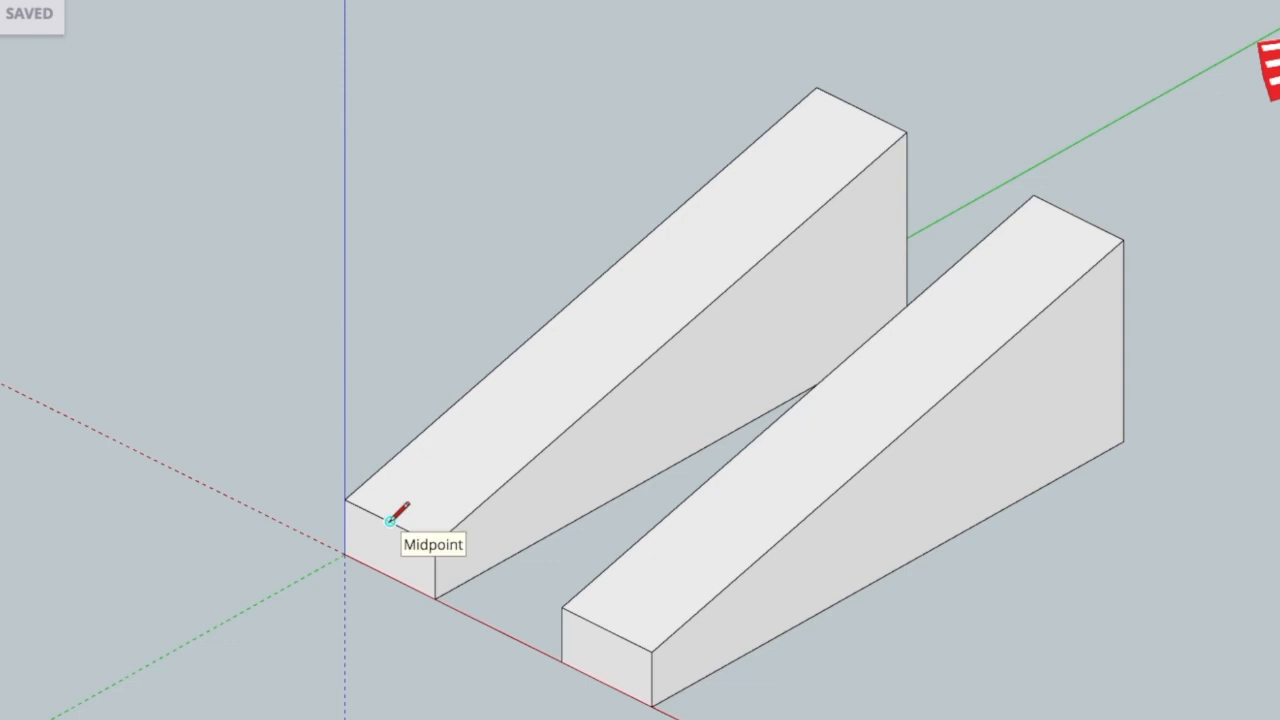
pyautogui.click(422, 453)
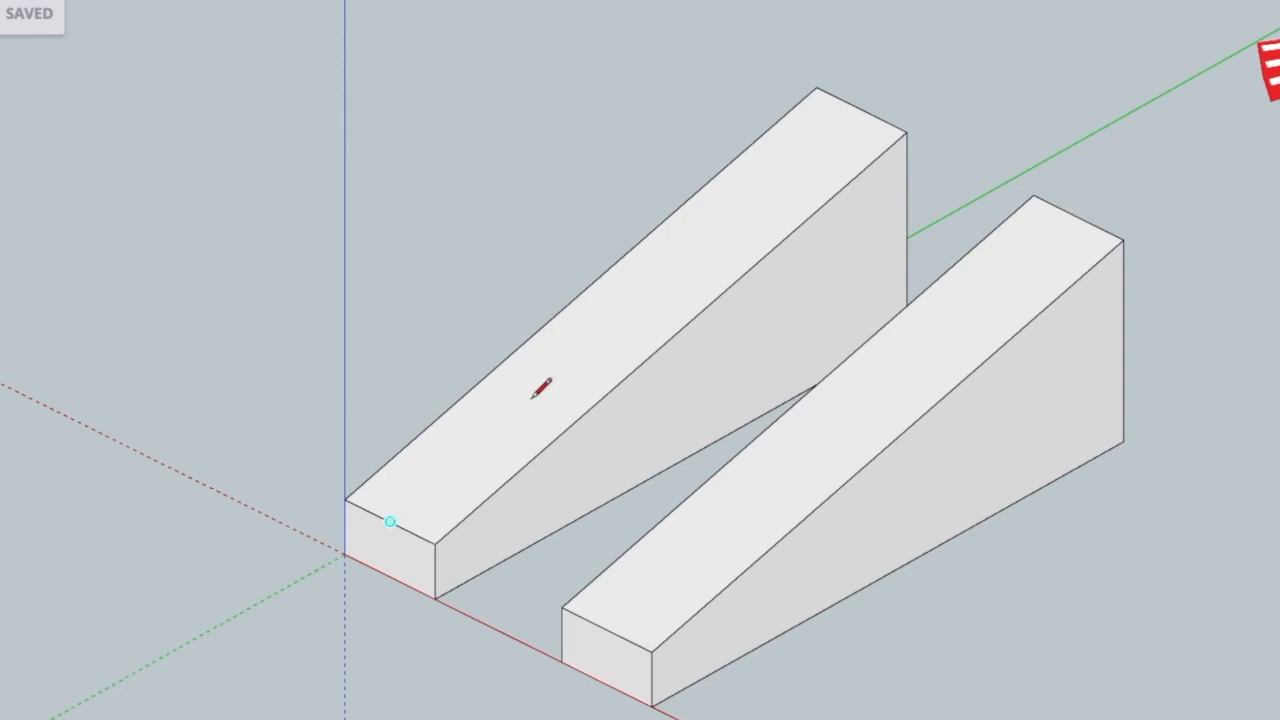
pyautogui.click(862, 107)
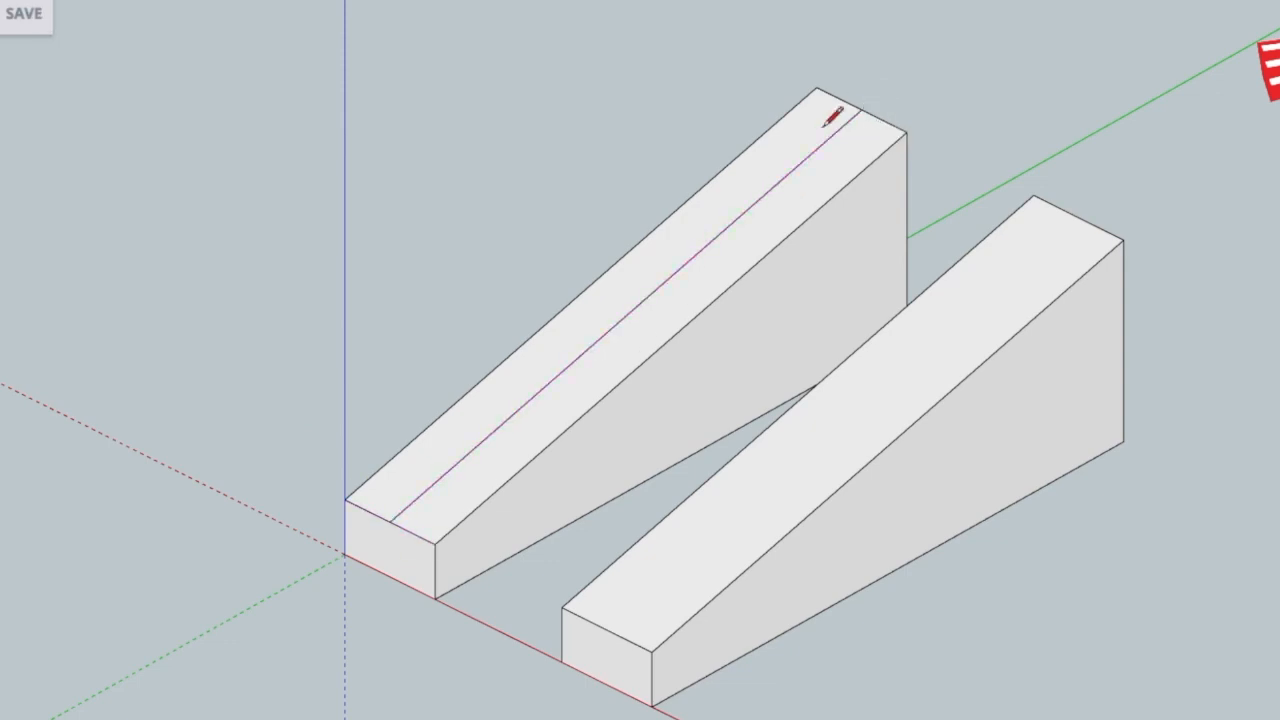
pyautogui.click(367, 509)
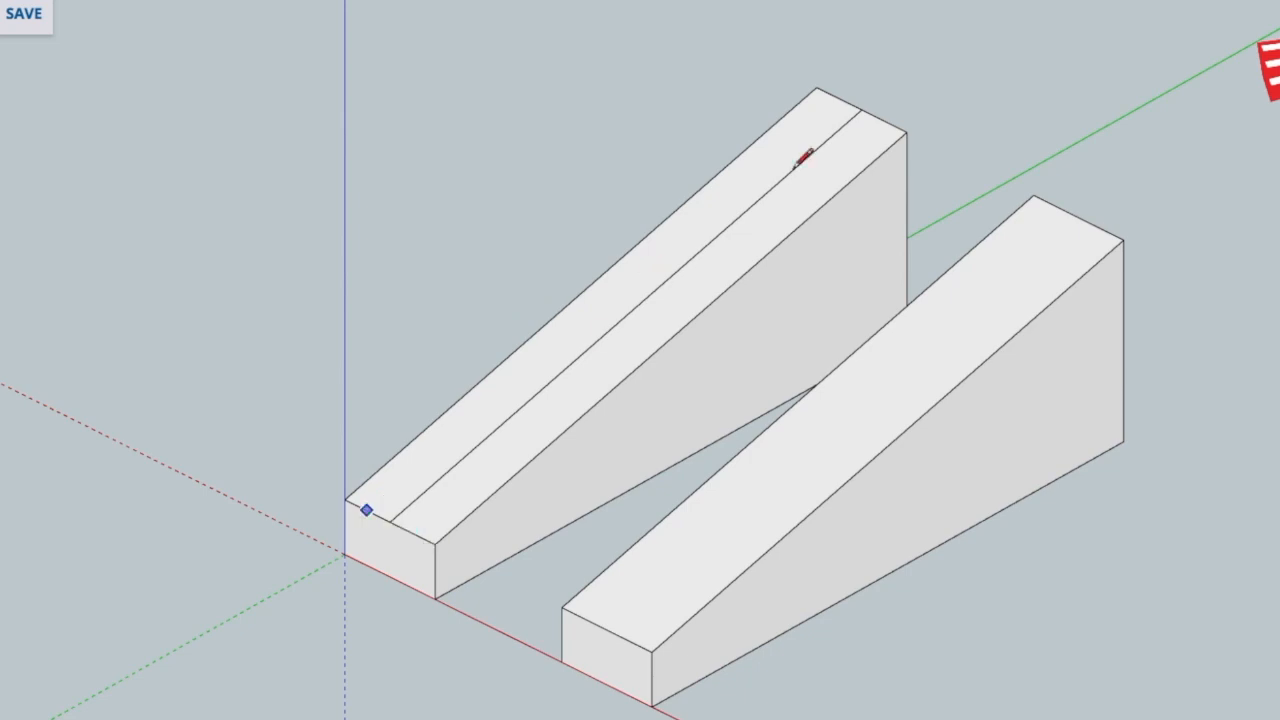
pyautogui.click(839, 97)
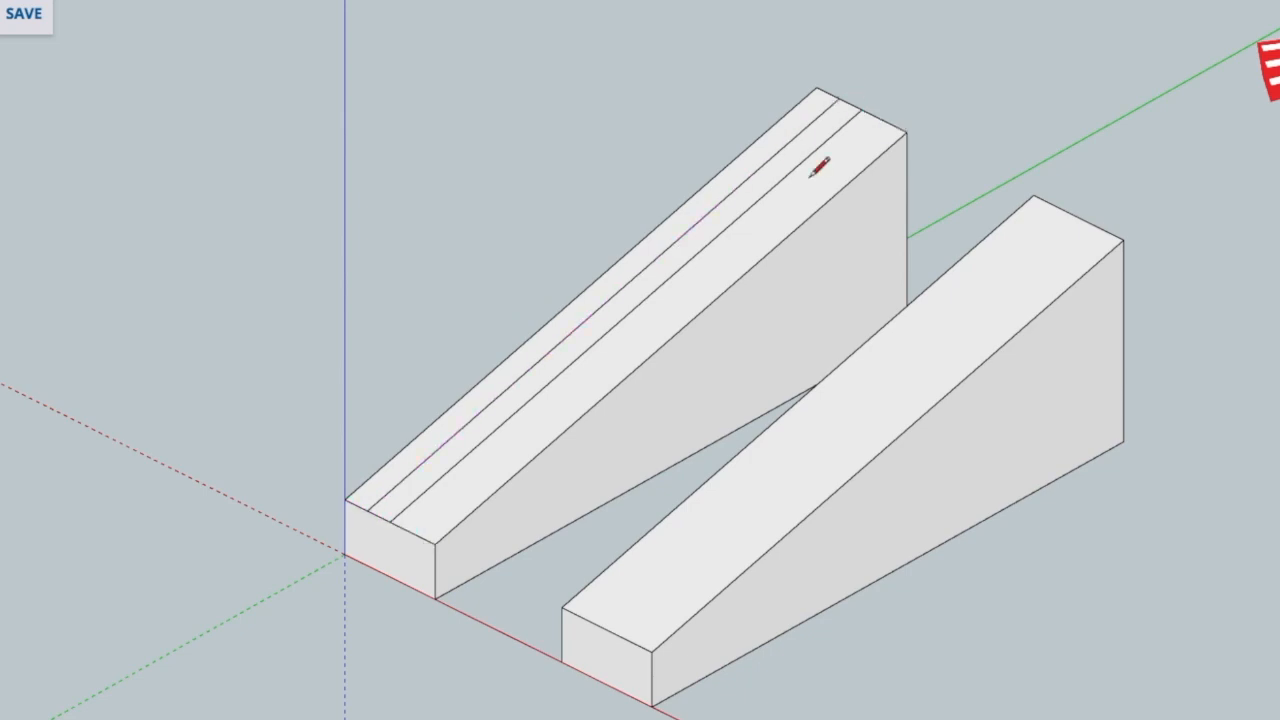
pyautogui.click(412, 533)
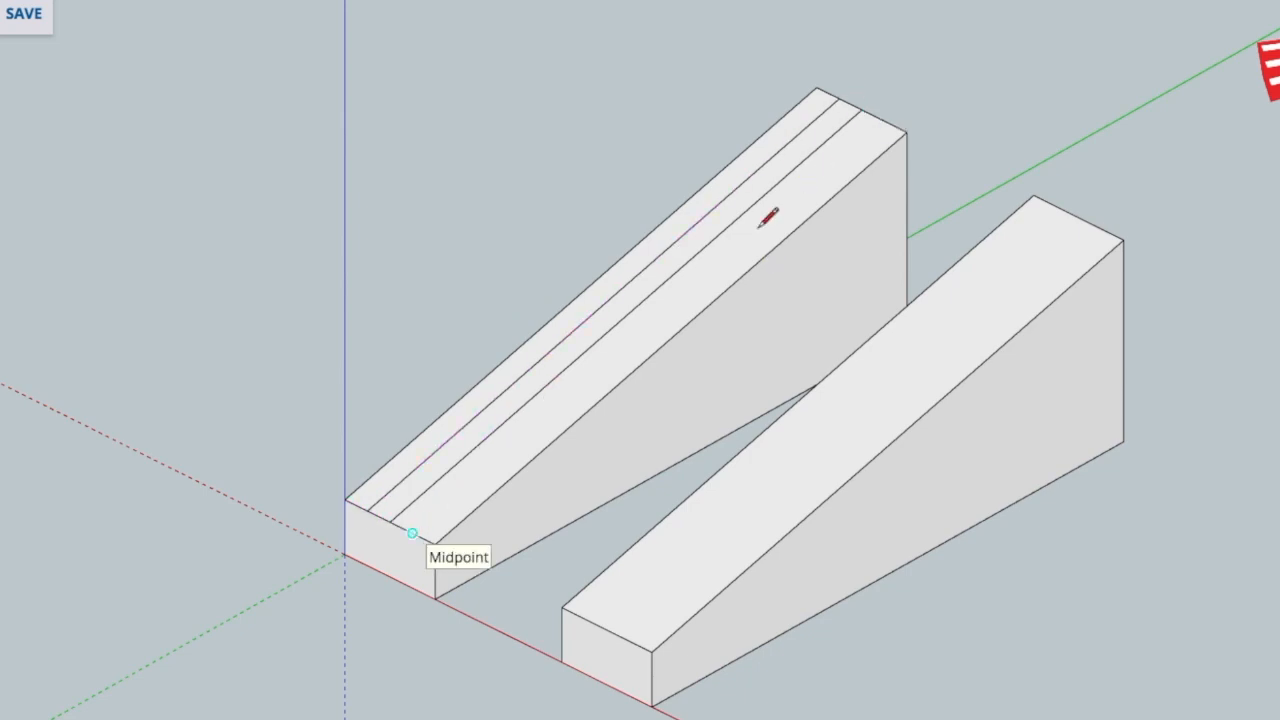
pyautogui.click(884, 120)
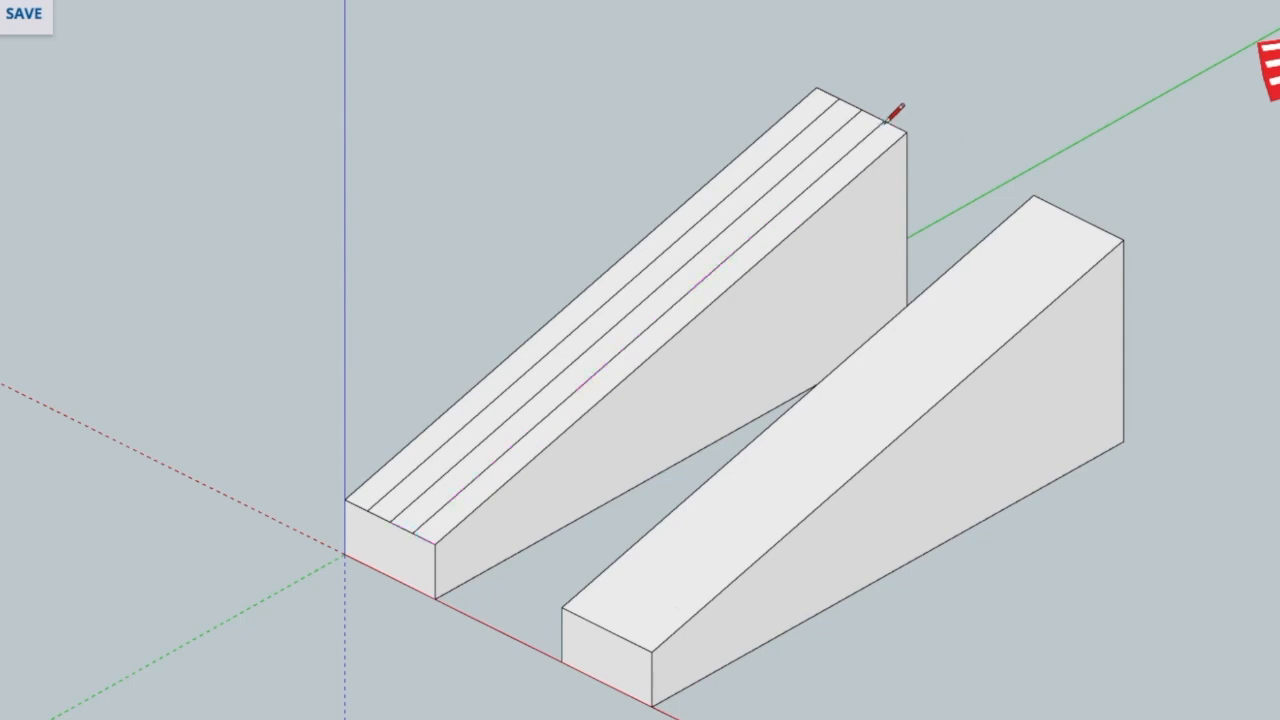
# Draw two parallel crosswise lines from edge to edge on the gridded block's sloped top, near its low front end
pyautogui.click(385, 467)
pyautogui.click(475, 511)
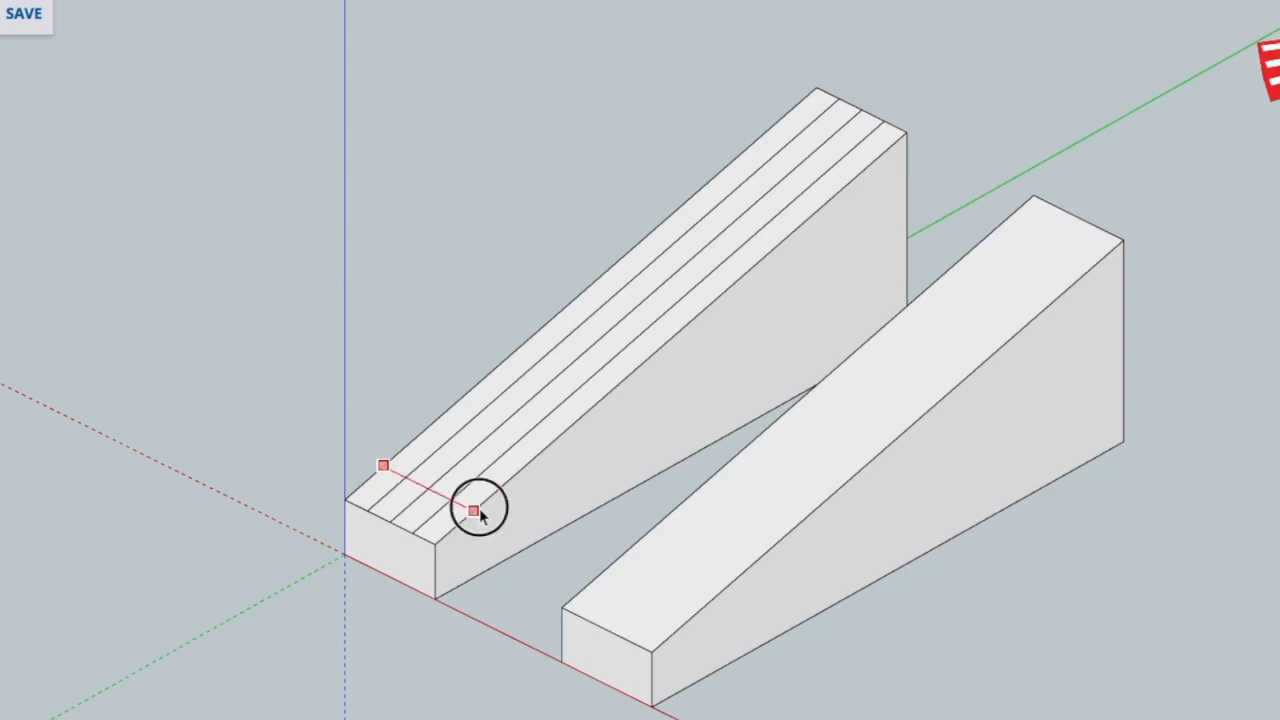
pyautogui.click(439, 416)
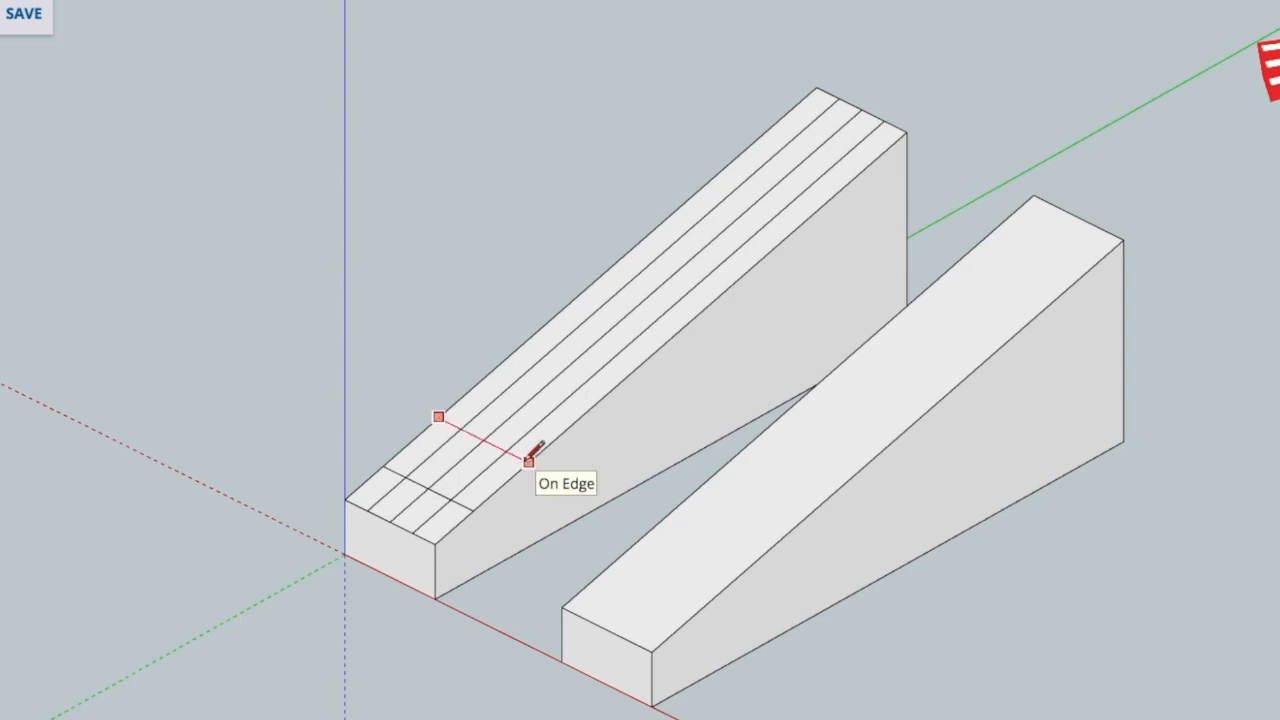
pyautogui.click(529, 461)
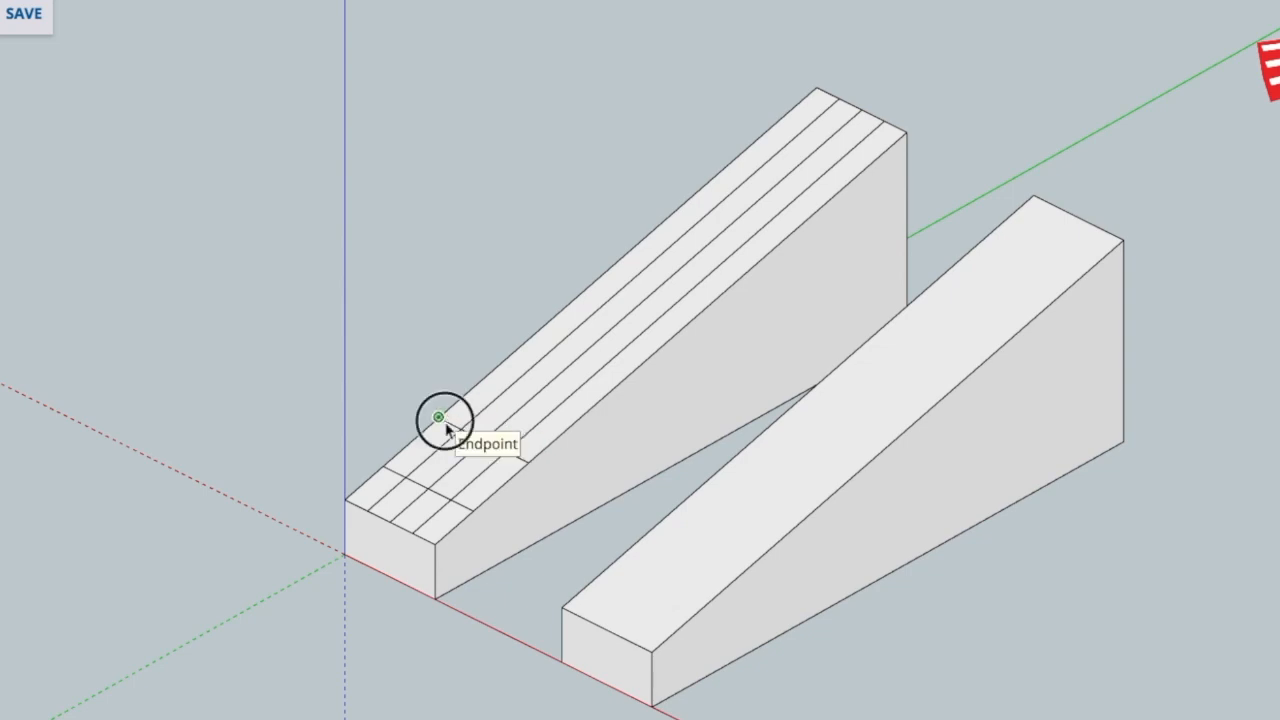
pyautogui.click(438, 416)
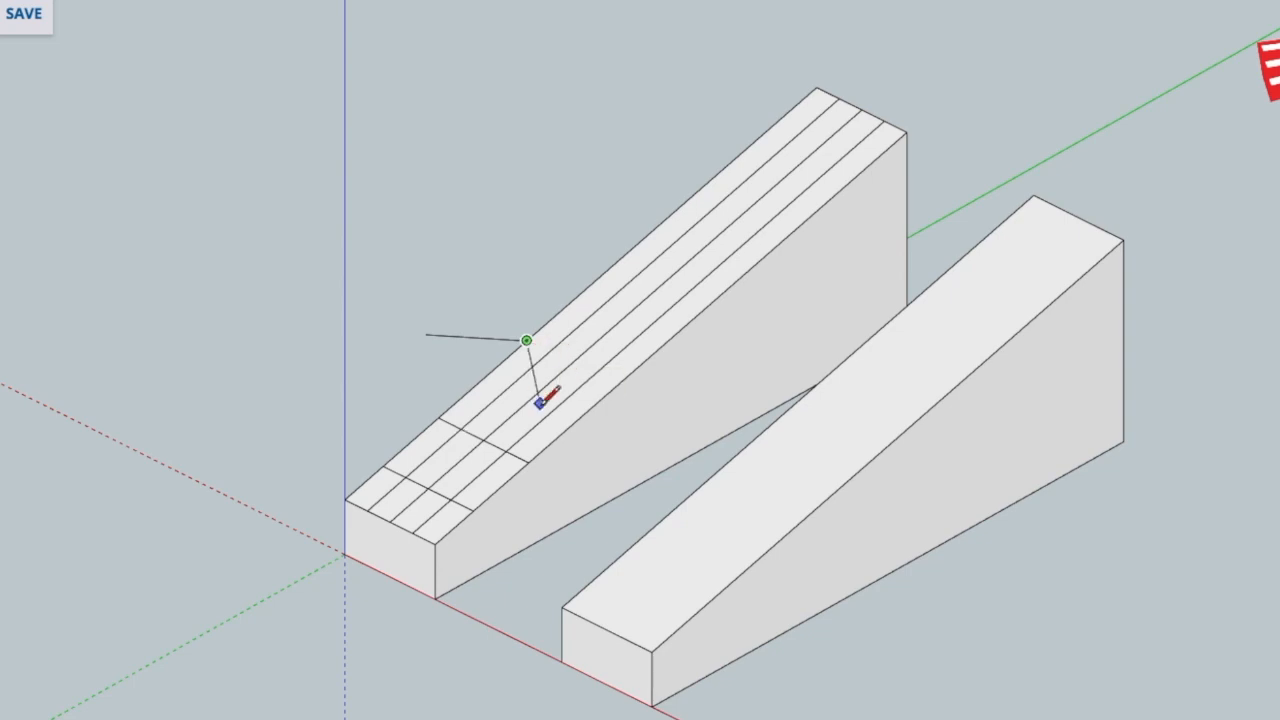
pyautogui.moveTo(357, 423); pyautogui.dragTo(366, 496, button='middle')
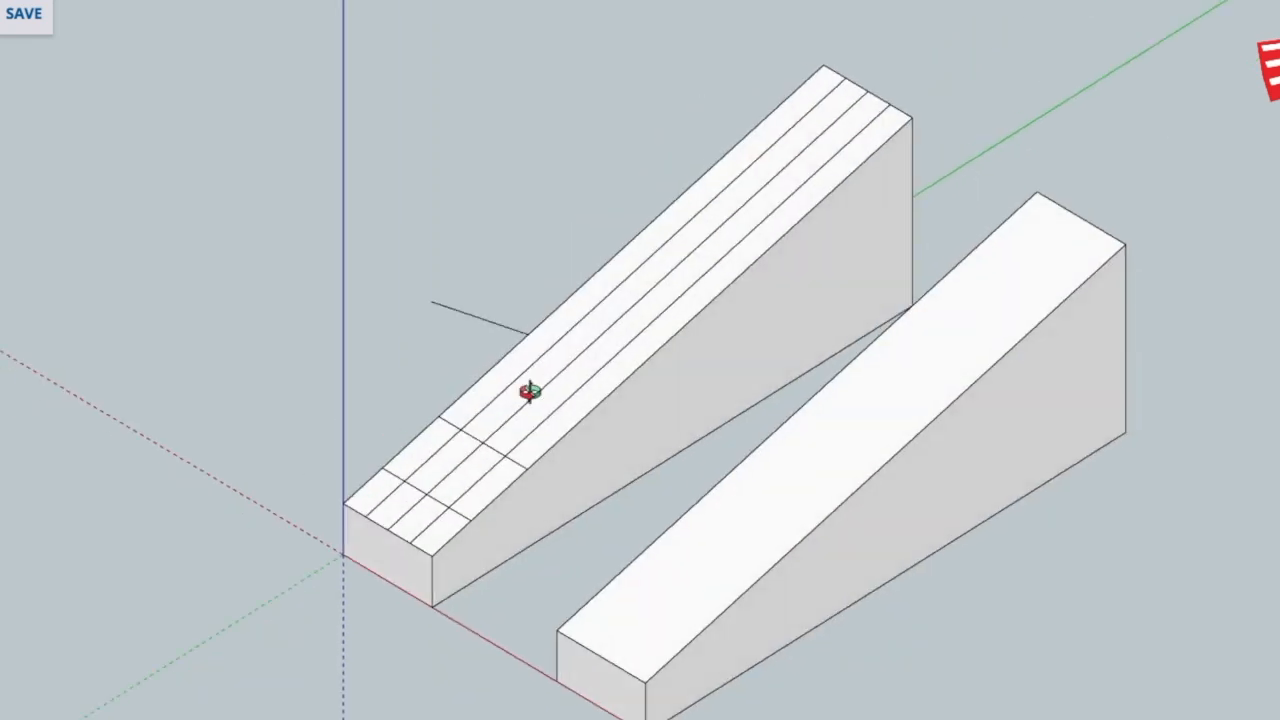
pyautogui.press('space')
pyautogui.click(482, 319)
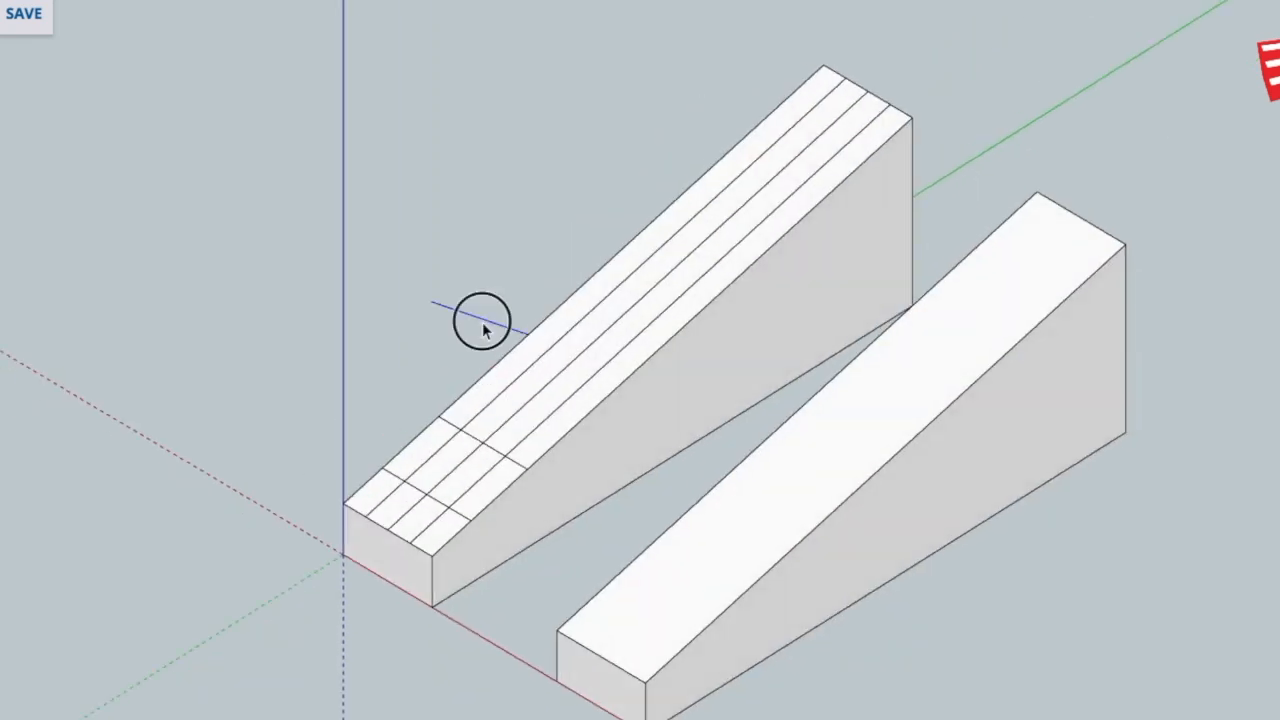
pyautogui.press('e')
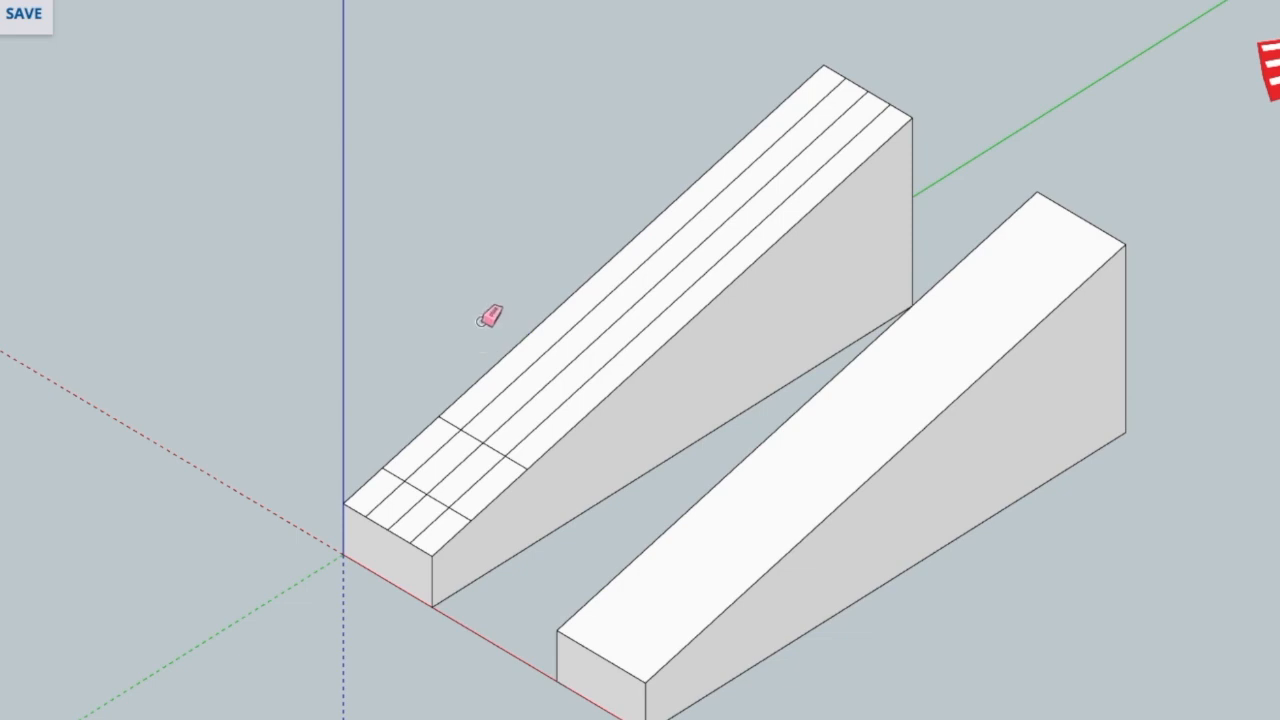
# Draw four more parallel crosswise lines from edge to edge on the same sloped top, spread toward its tall end
pyautogui.press('l')
pyautogui.click(471, 387)
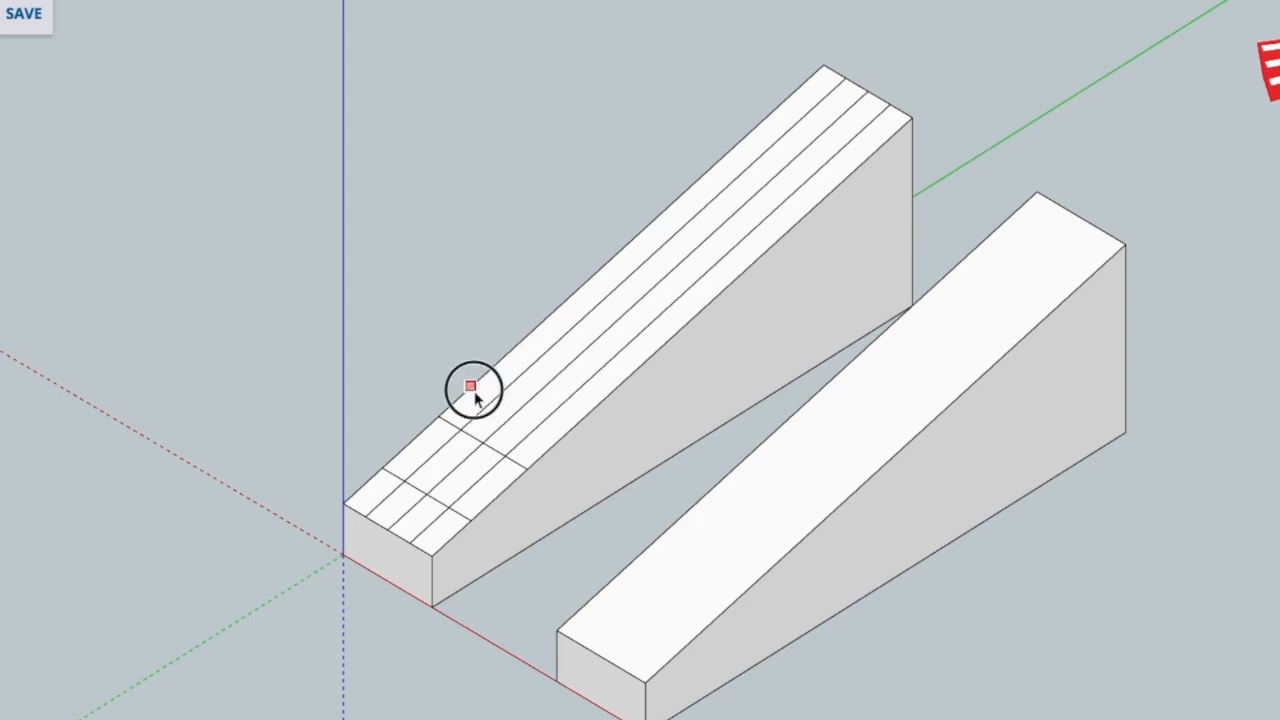
pyautogui.click(560, 438)
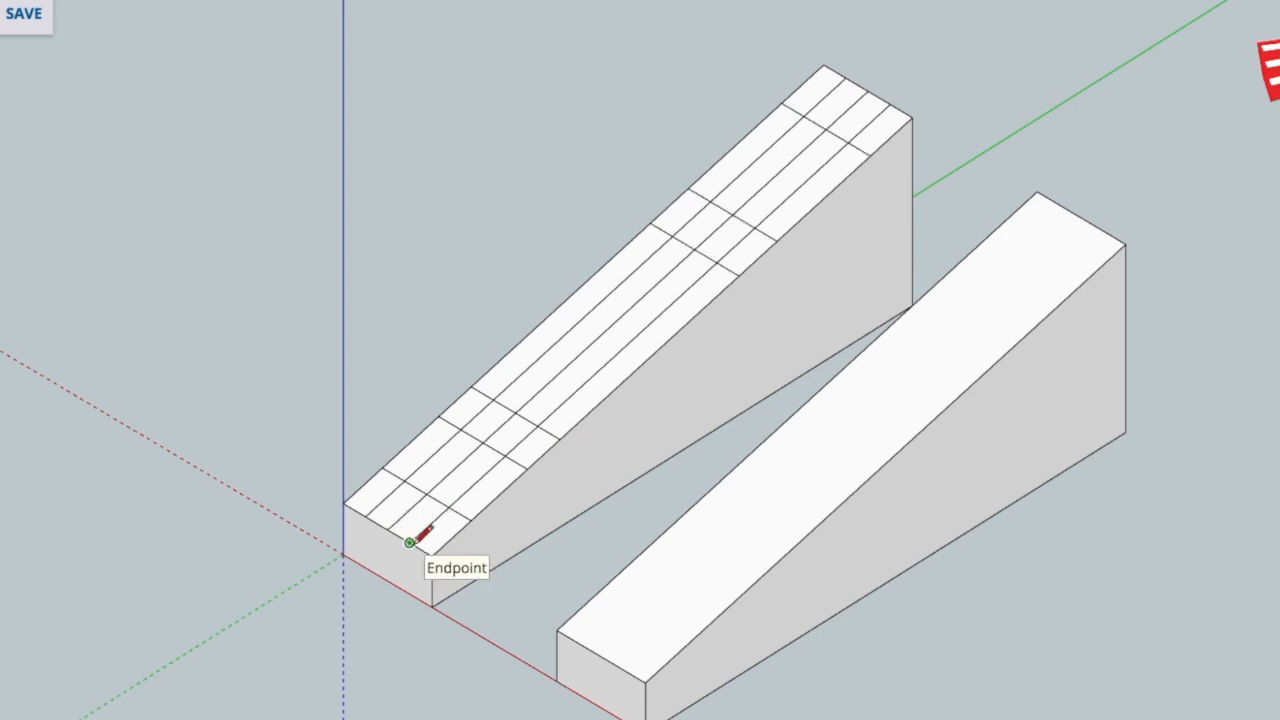
# Draw a diagonal line across each corner of the sloped top's low front end, between the nearest grid points on its edges
pyautogui.click(409, 542)
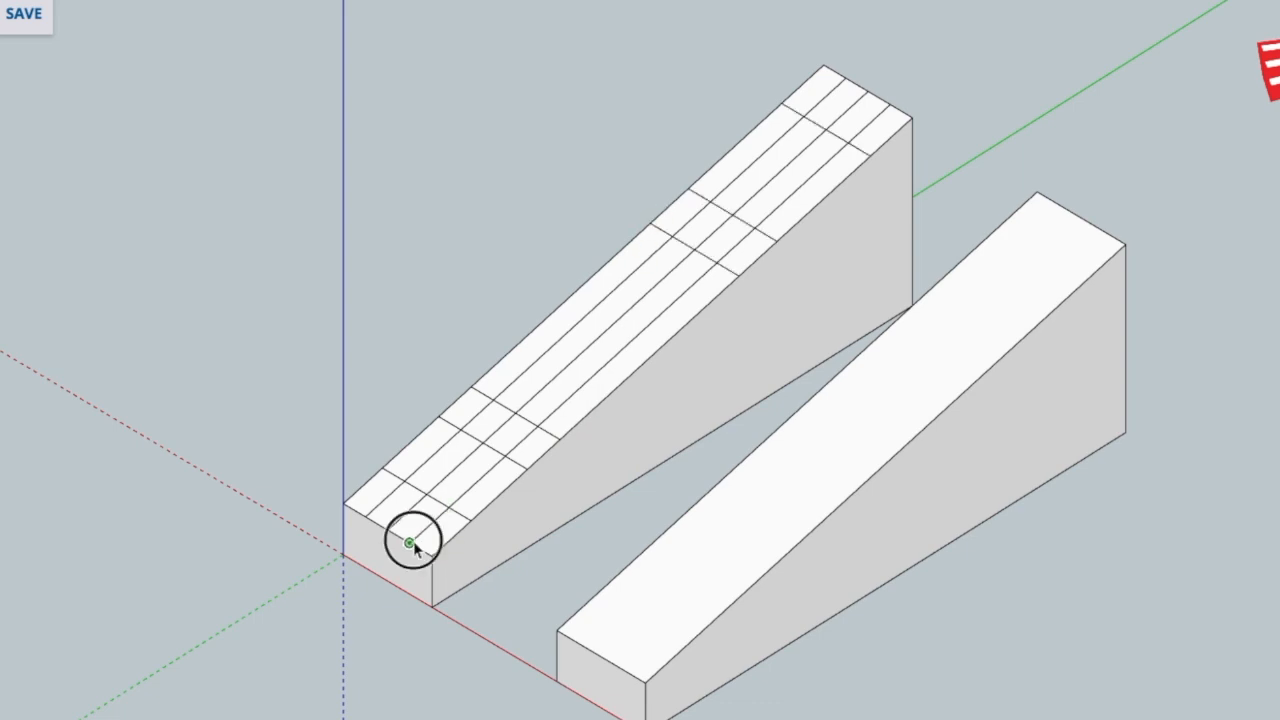
pyautogui.click(470, 519)
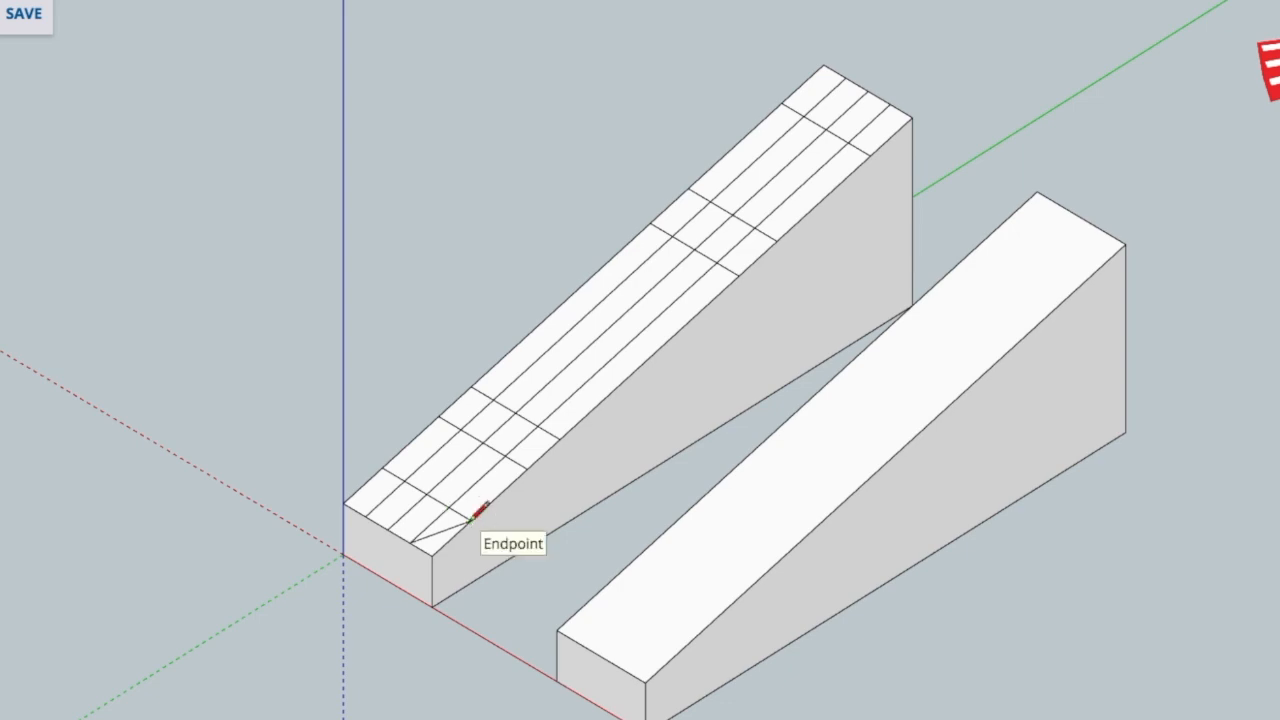
pyautogui.click(366, 516)
pyautogui.click(383, 468)
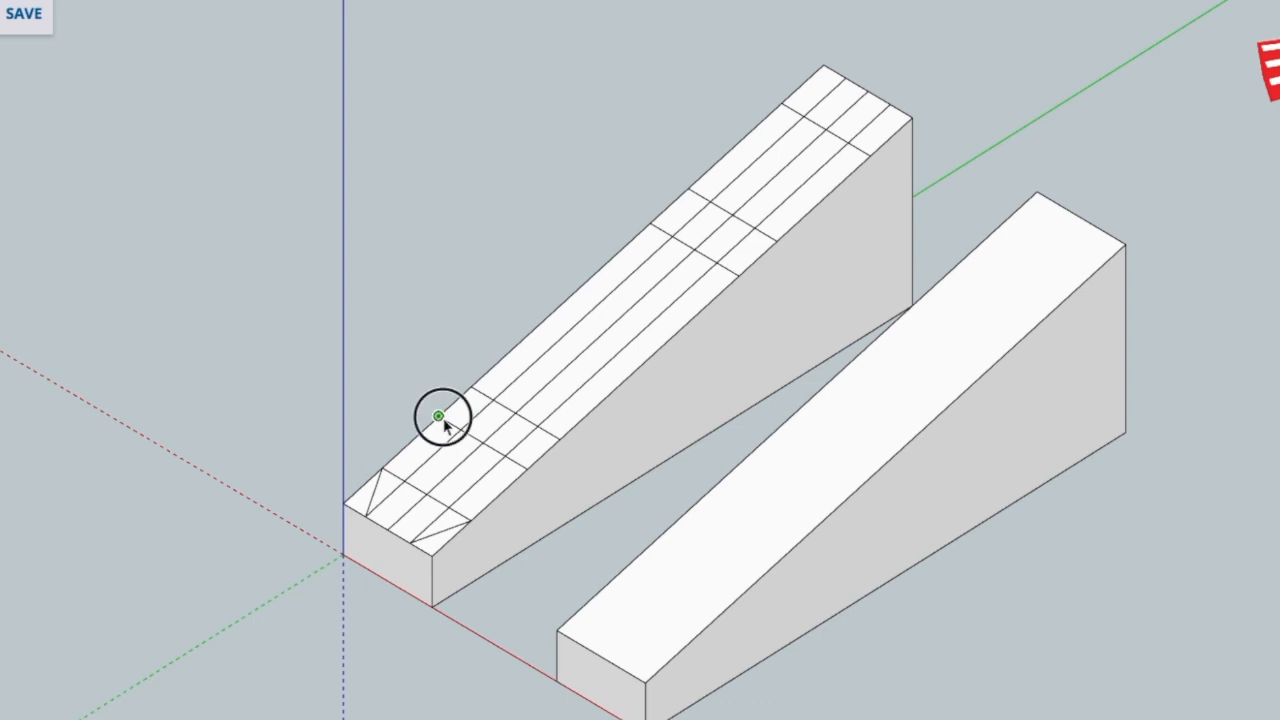
# Draw a diagonal from the edge to the third crosswise line, and a lengthwise line midway in the second strip up to the fourth
pyautogui.click(492, 400)
pyautogui.scroll(-3, 500, 405)
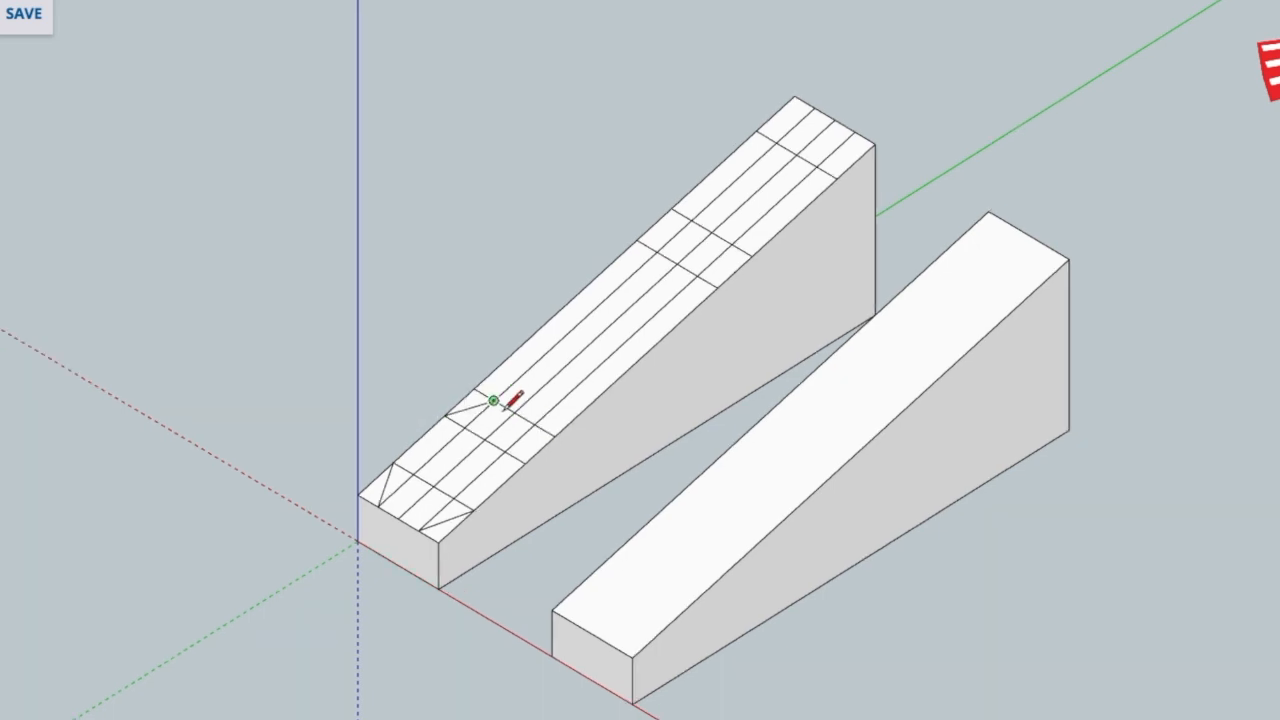
pyautogui.scroll(5, 542, 357)
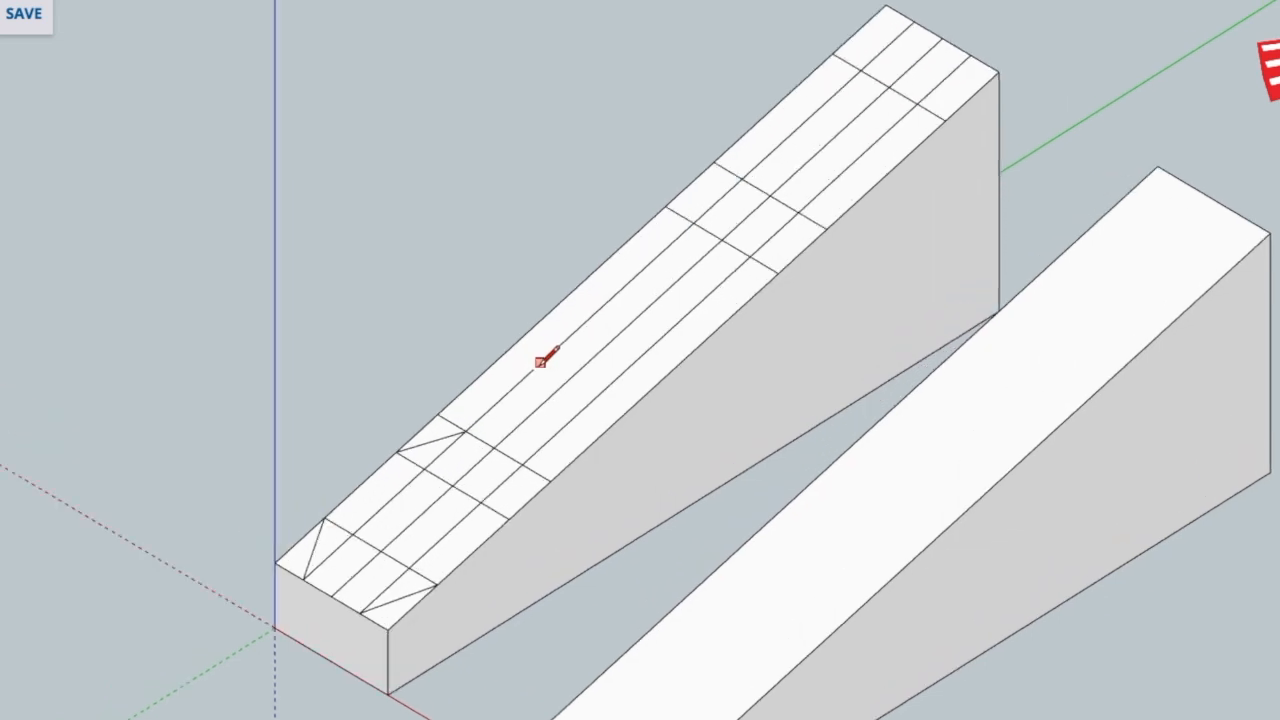
pyautogui.scroll(2, 540, 362)
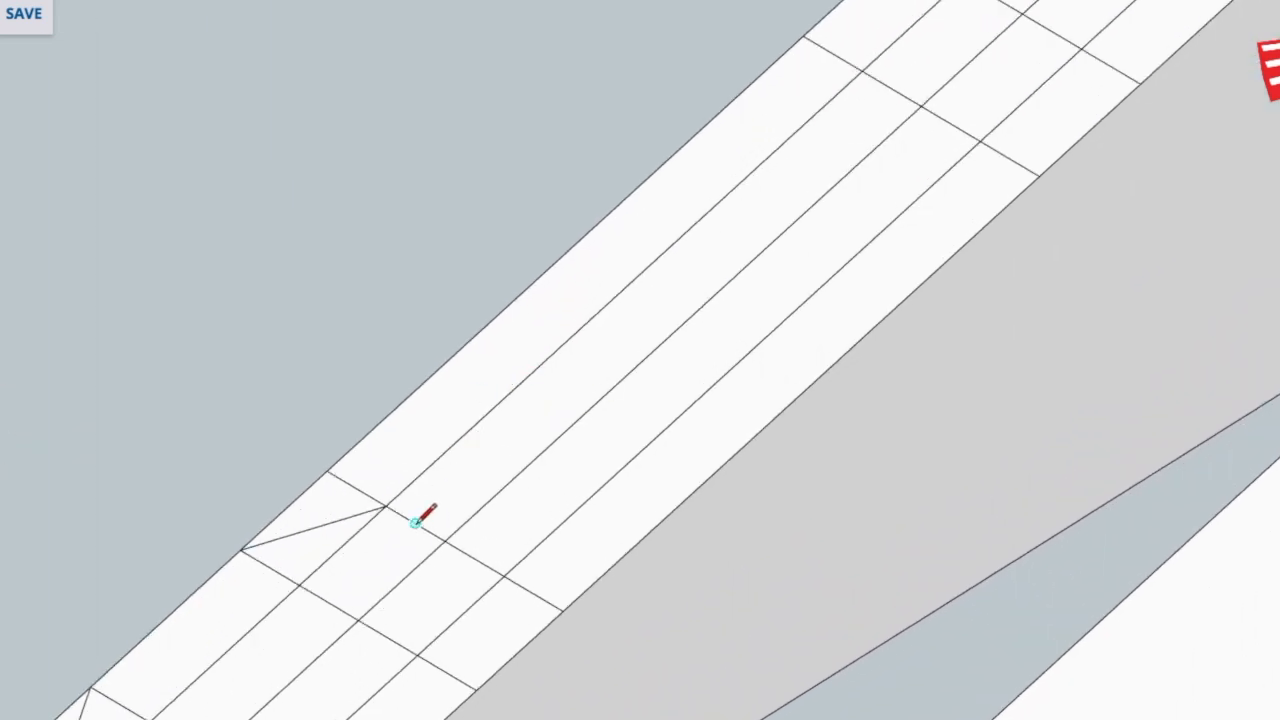
pyautogui.click(896, 85)
pyautogui.scroll(-3, 877, 100)
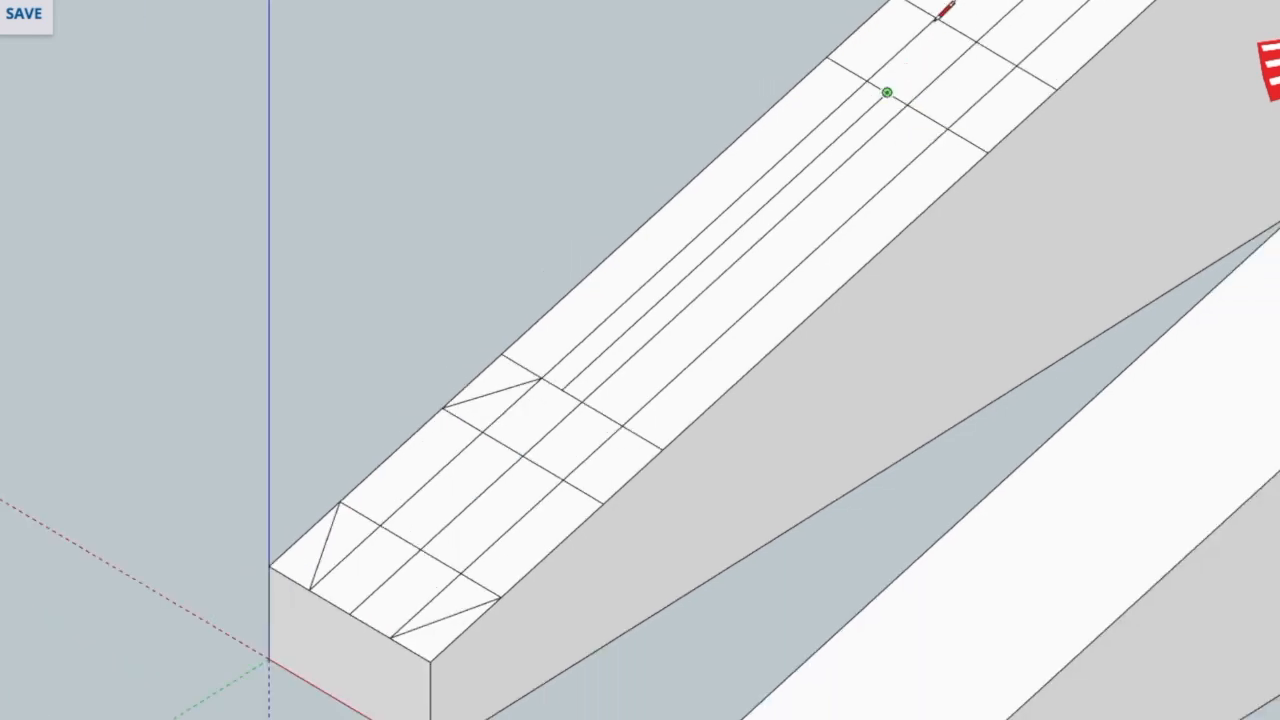
pyautogui.click(920, 31)
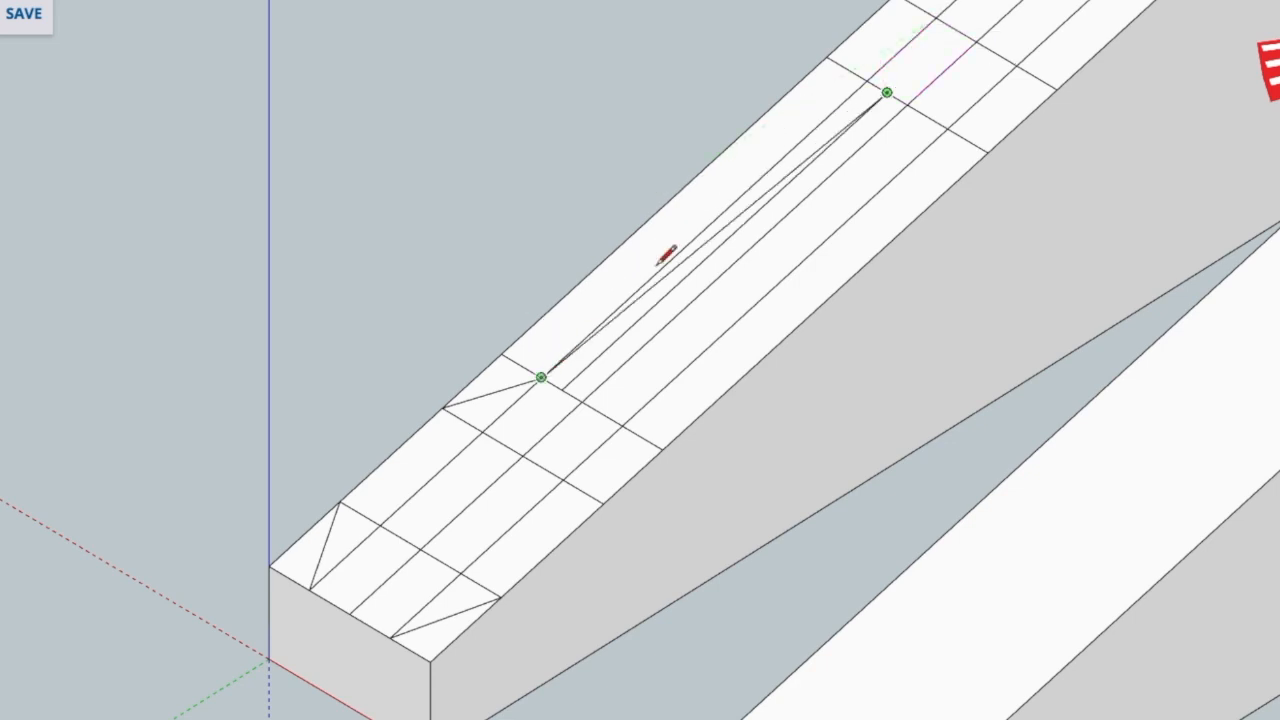
pyautogui.press('Escape')
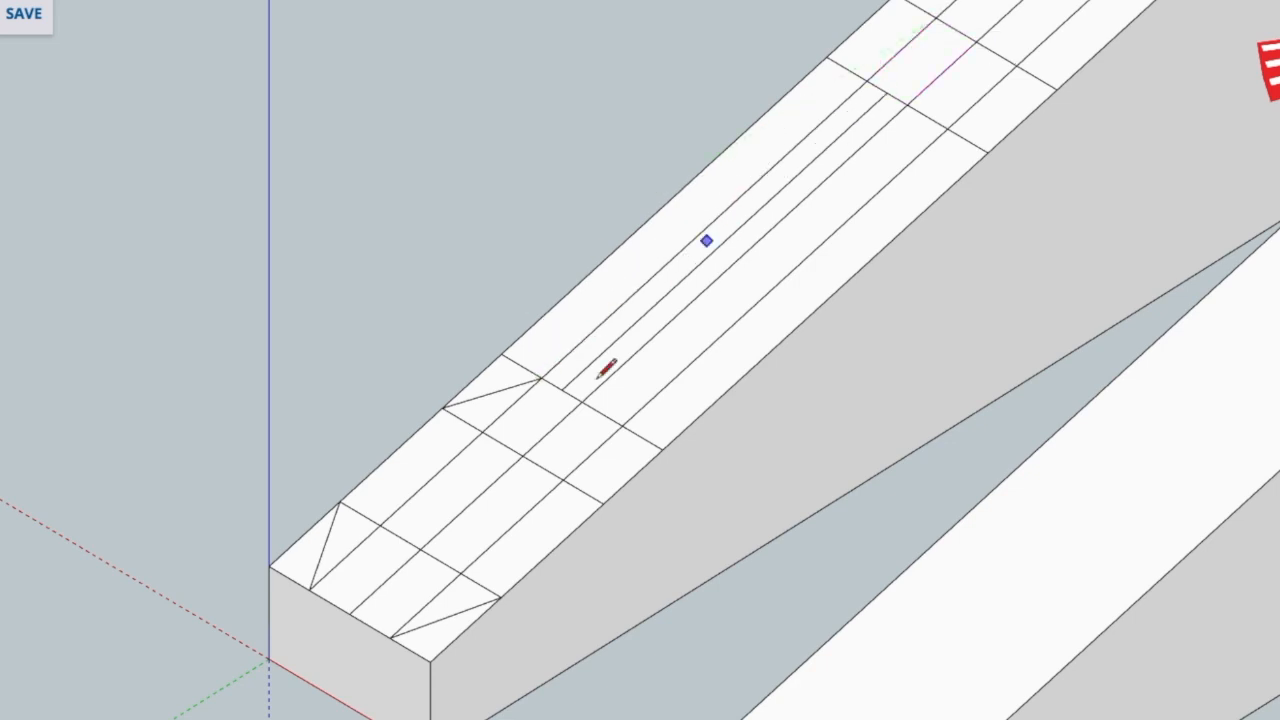
# Draw the second narrow body line and the short crosswise and diagonal lines joining the narrow body to the wider front section
pyautogui.click(541, 377)
pyautogui.click(602, 353)
pyautogui.click(602, 414)
pyautogui.click(928, 117)
pyautogui.click(570, 441)
pyautogui.click(583, 387)
pyautogui.click(583, 387)
pyautogui.click(597, 354)
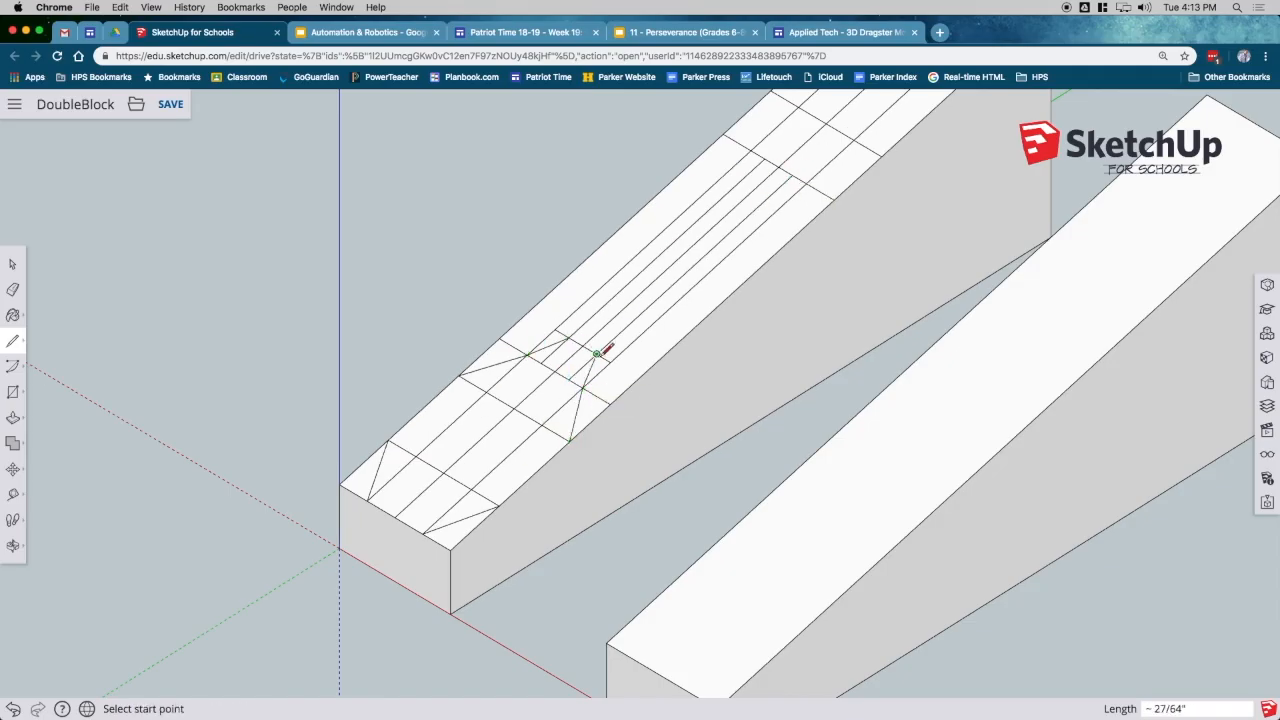
# Erase the grid lines inside the front section and the leftover crosswise stubs beside it, keeping the diagonal outline
pyautogui.press('e')
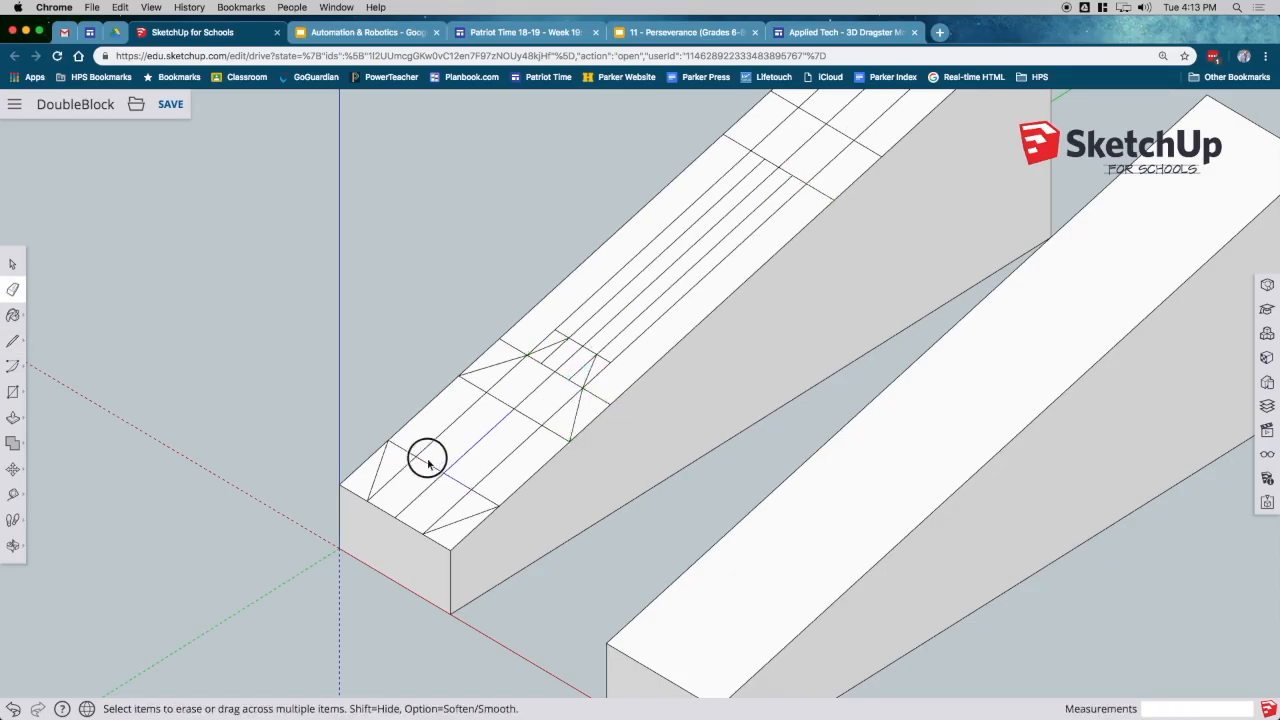
pyautogui.moveTo(415, 468)
pyautogui.mouseDown()
pyautogui.moveTo(469, 494)
pyautogui.moveTo(494, 468)
pyautogui.moveTo(500, 391)
pyautogui.moveTo(541, 430)
pyautogui.moveTo(569, 380)
pyautogui.moveTo(560, 371)
pyautogui.moveTo(570, 375)
pyautogui.mouseUp()
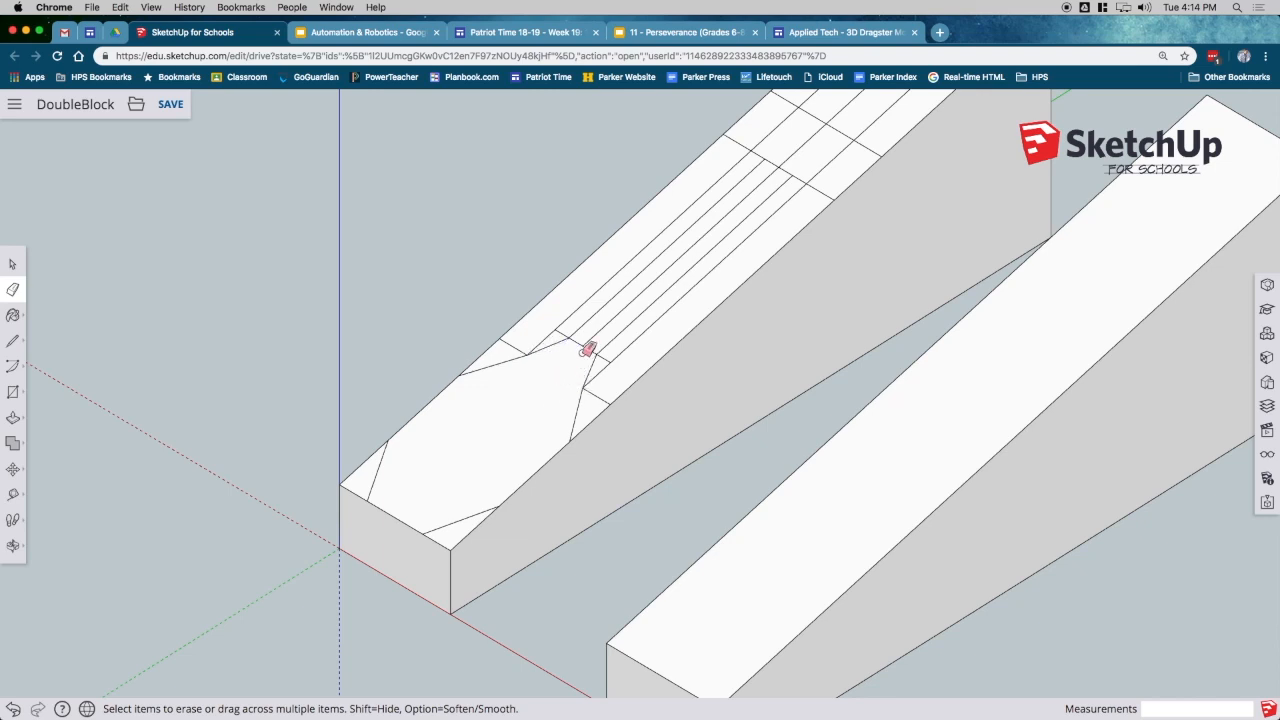
pyautogui.scroll(-2, 396, 590)
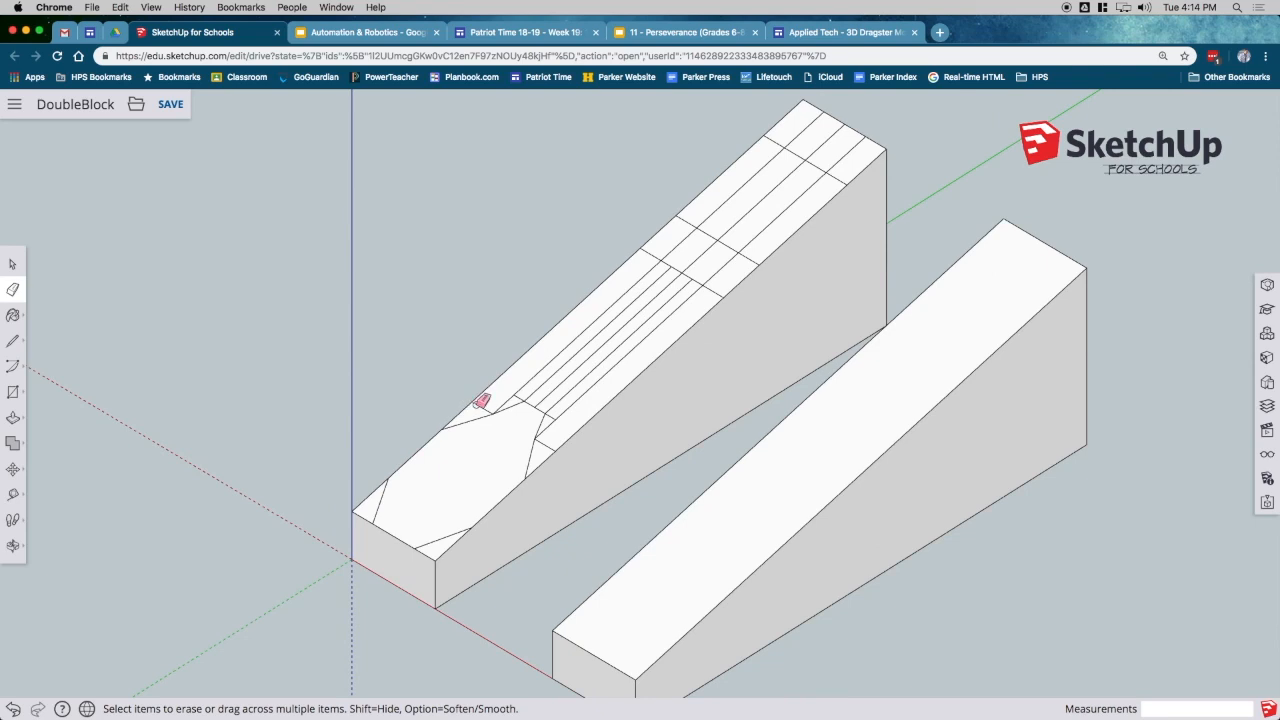
pyautogui.click(543, 442)
pyautogui.scroll(-3, 757, 206)
# Draw angled lines on both sides from the narrow body out to the block's edges, widening the outline toward the tall end
pyautogui.scroll(5, 537, 354)
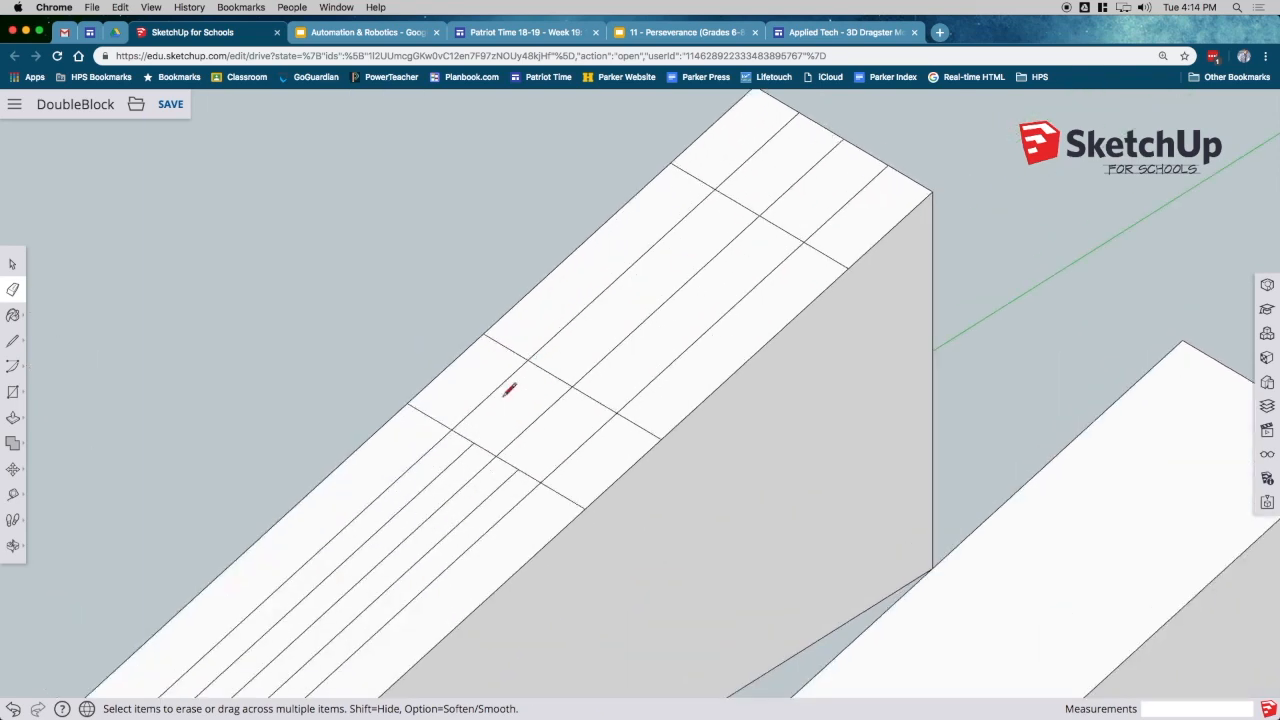
pyautogui.press('l')
pyautogui.click(474, 441)
pyautogui.click(527, 359)
pyautogui.click(519, 469)
pyautogui.click(617, 412)
pyautogui.click(690, 410)
pyautogui.click(690, 410)
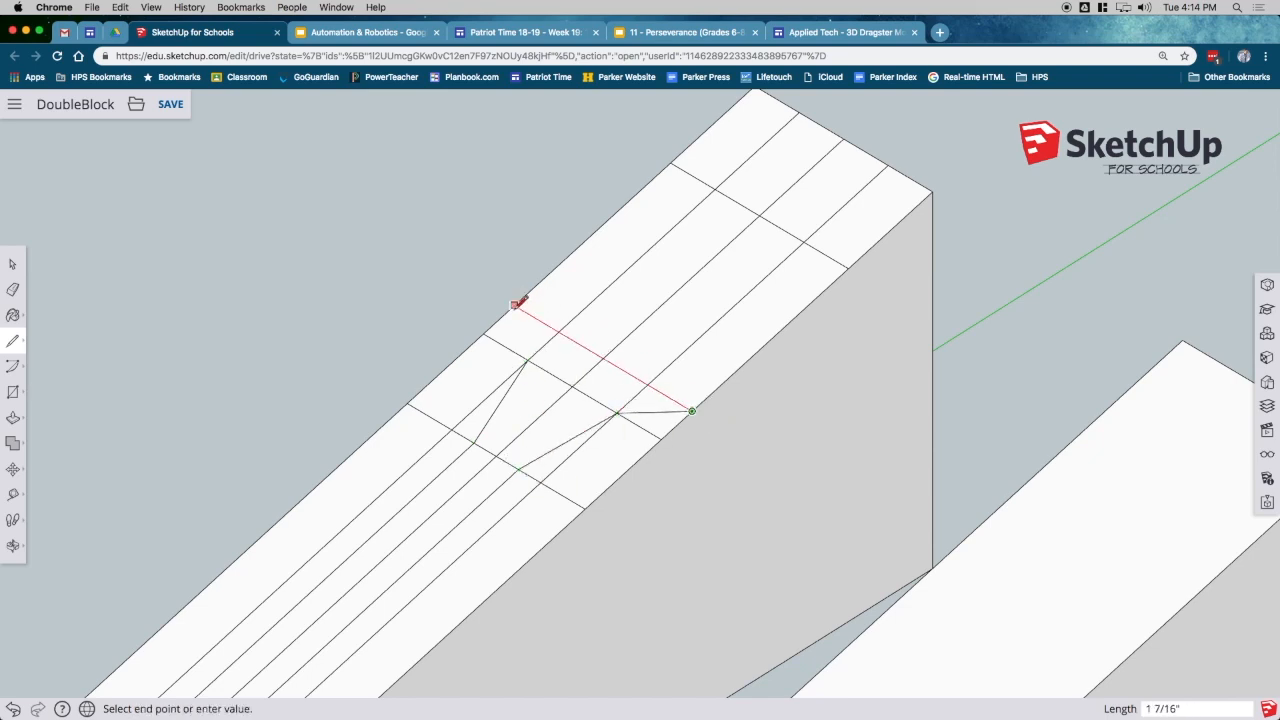
pyautogui.click(514, 305)
pyautogui.click(527, 359)
# Draw a diagonal line across each corner of the sloped top's tall end, from the last crosswise line to the end edge
pyautogui.click(672, 162)
pyautogui.click(798, 114)
pyautogui.click(886, 167)
pyautogui.click(850, 267)
# Erase the grid lines in the rear section and along the narrow body, keeping only the car outline
pyautogui.press('e')
pyautogui.moveTo(809, 226)
pyautogui.mouseDown()
pyautogui.moveTo(709, 191)
pyautogui.moveTo(580, 351)
pyautogui.moveTo(572, 390)
pyautogui.moveTo(500, 454)
pyautogui.mouseUp()
pyautogui.click(449, 428)
pyautogui.click(505, 345)
pyautogui.click(547, 481)
pyautogui.click(640, 425)
pyautogui.click(536, 486)
# Erase the stray line segments where the narrow body meets the front section
pyautogui.scroll(-10, 545, 477)
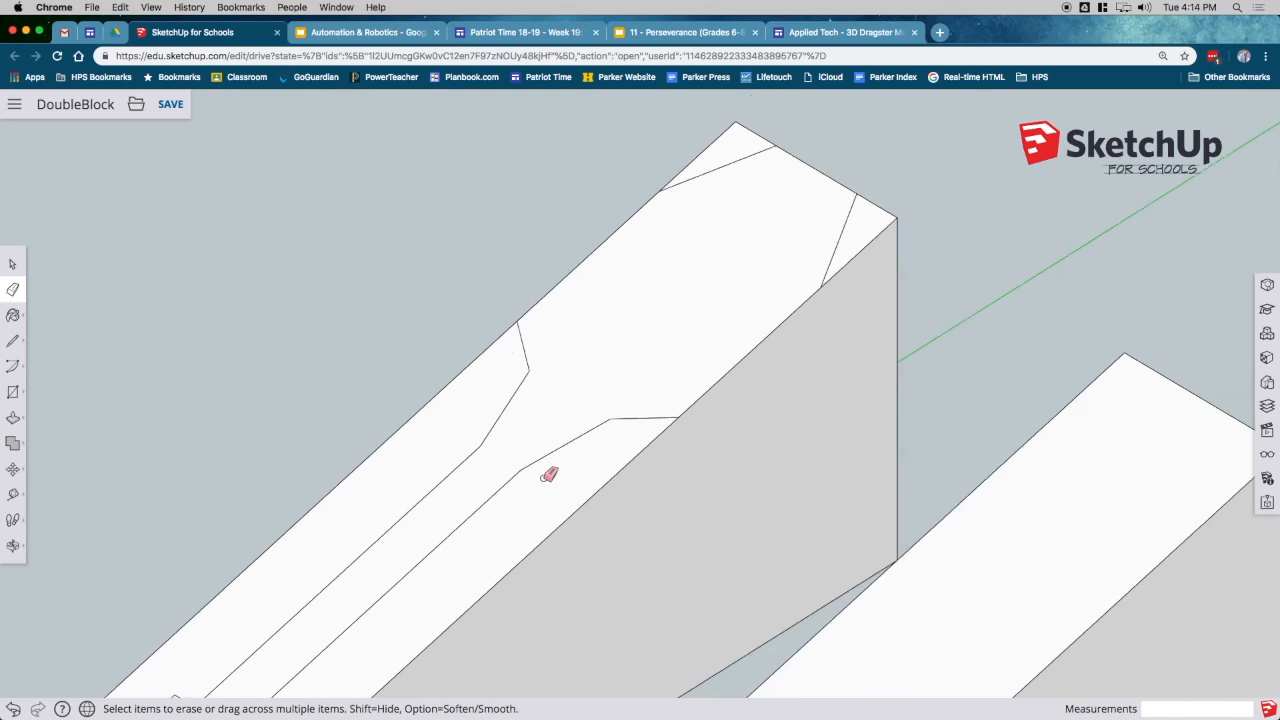
pyautogui.scroll(5, 527, 518)
pyautogui.scroll(5, 545, 512)
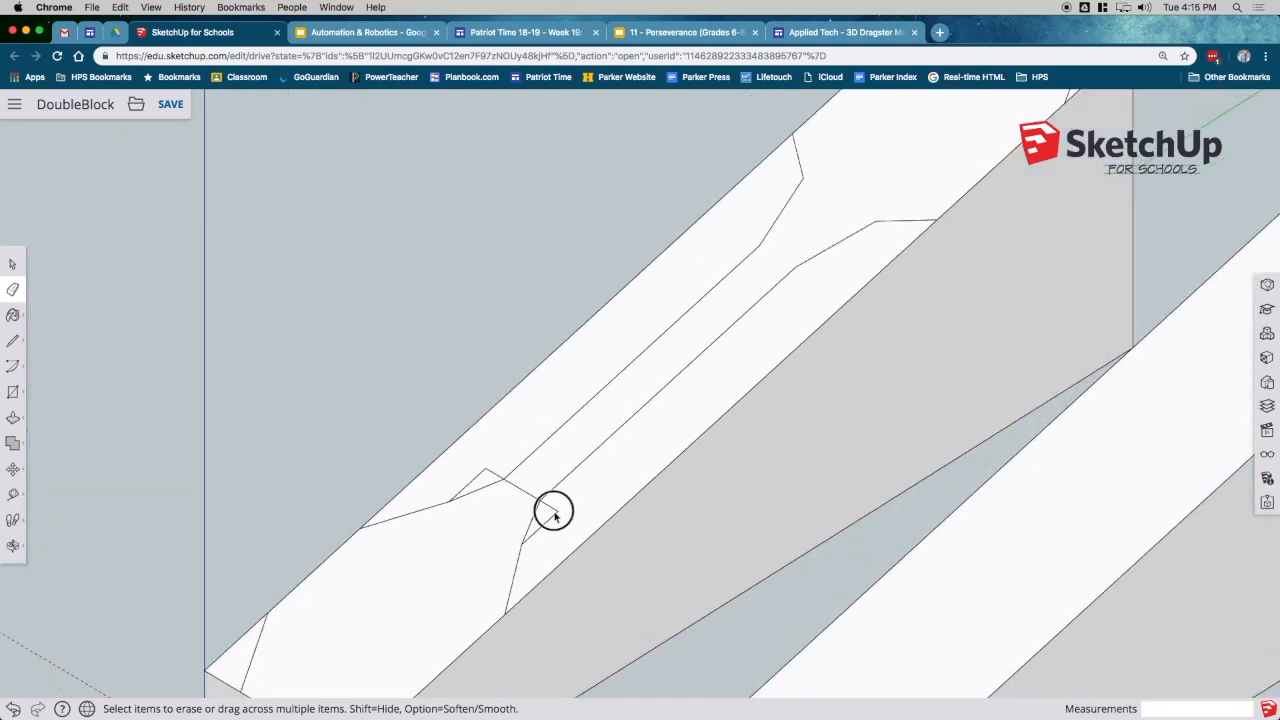
pyautogui.click(471, 466)
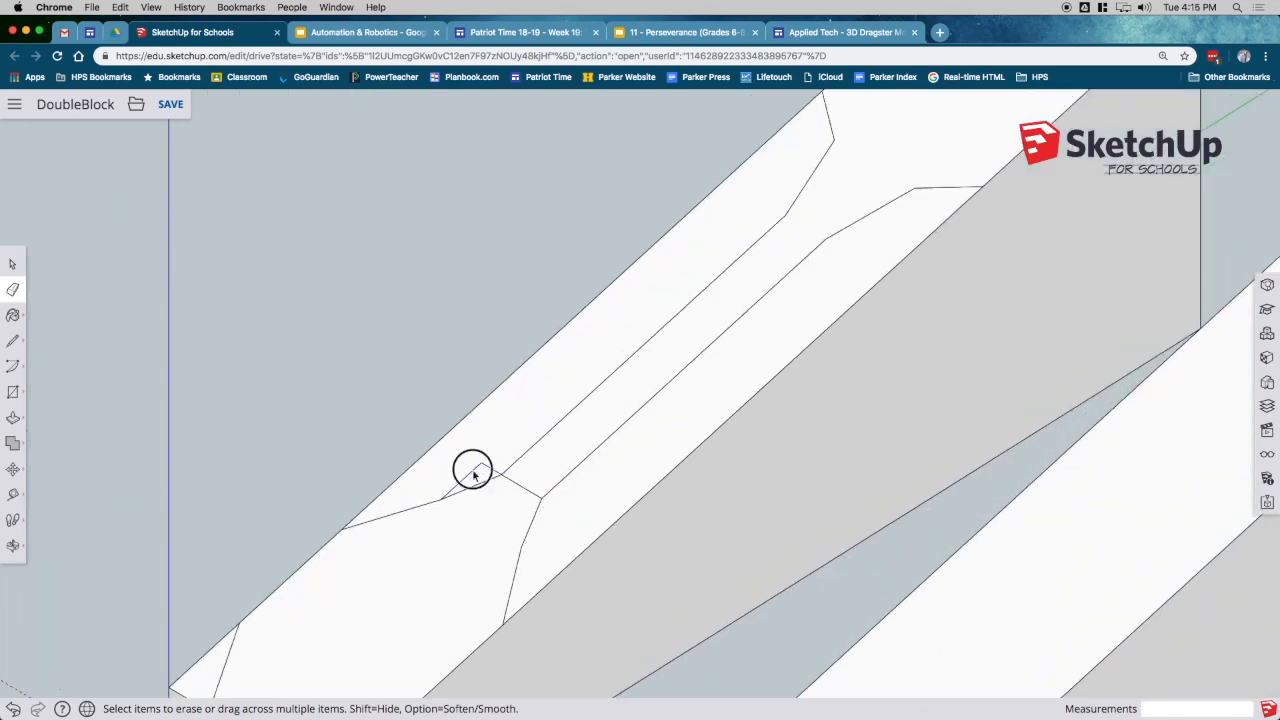
pyautogui.click(529, 477)
pyautogui.scroll(-5, 543, 468)
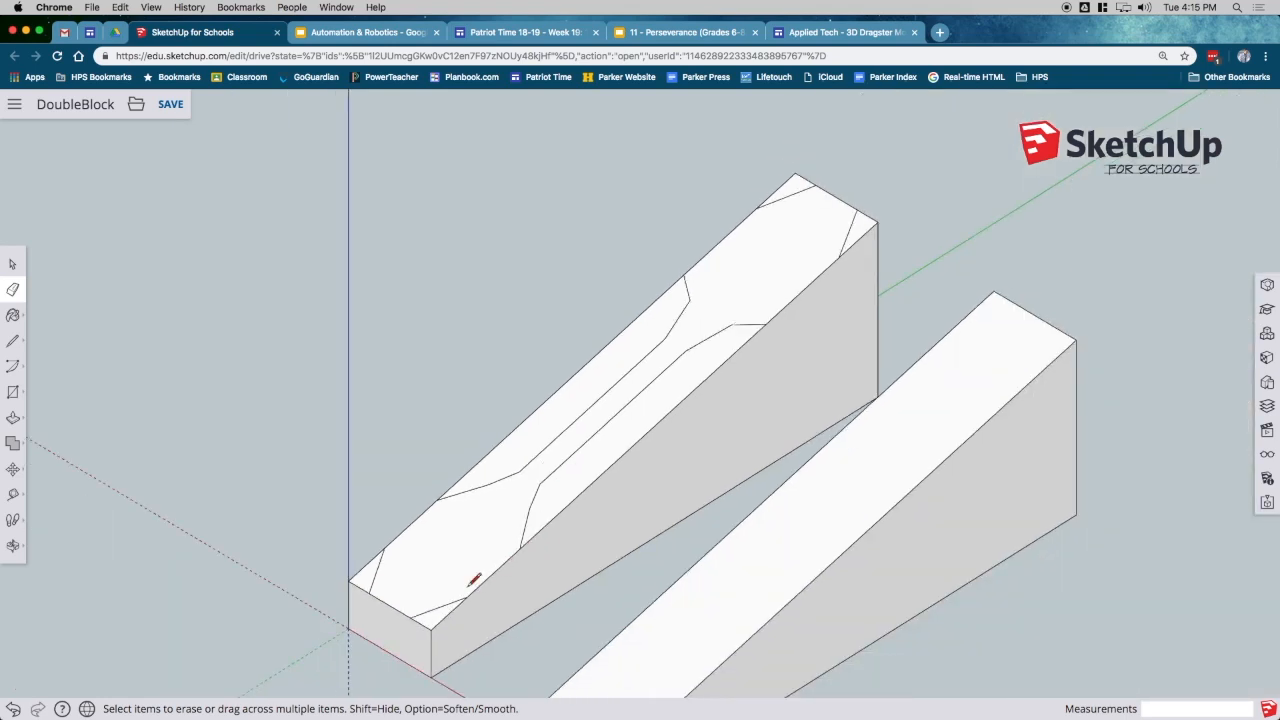
# Draw two vertical lines about 3/4" long down the low front face, from the corner diagonals' ends to the bottom edge
pyautogui.press('l')
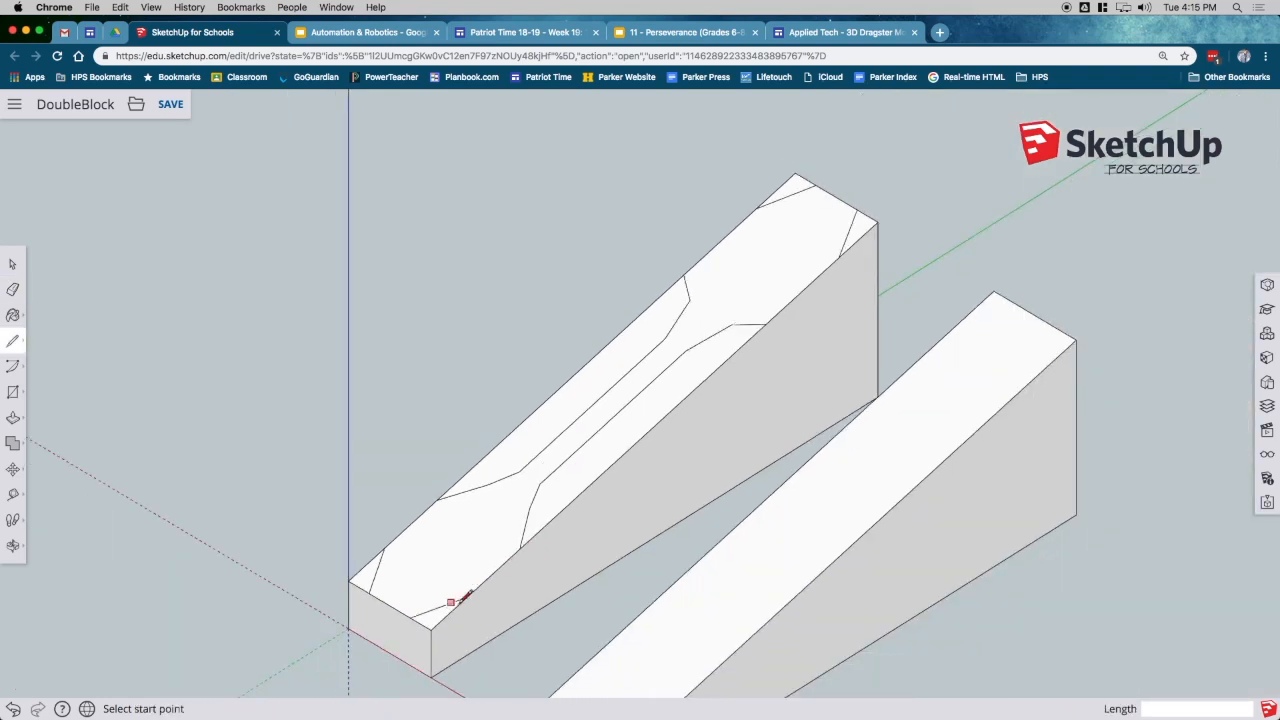
pyautogui.click(410, 617)
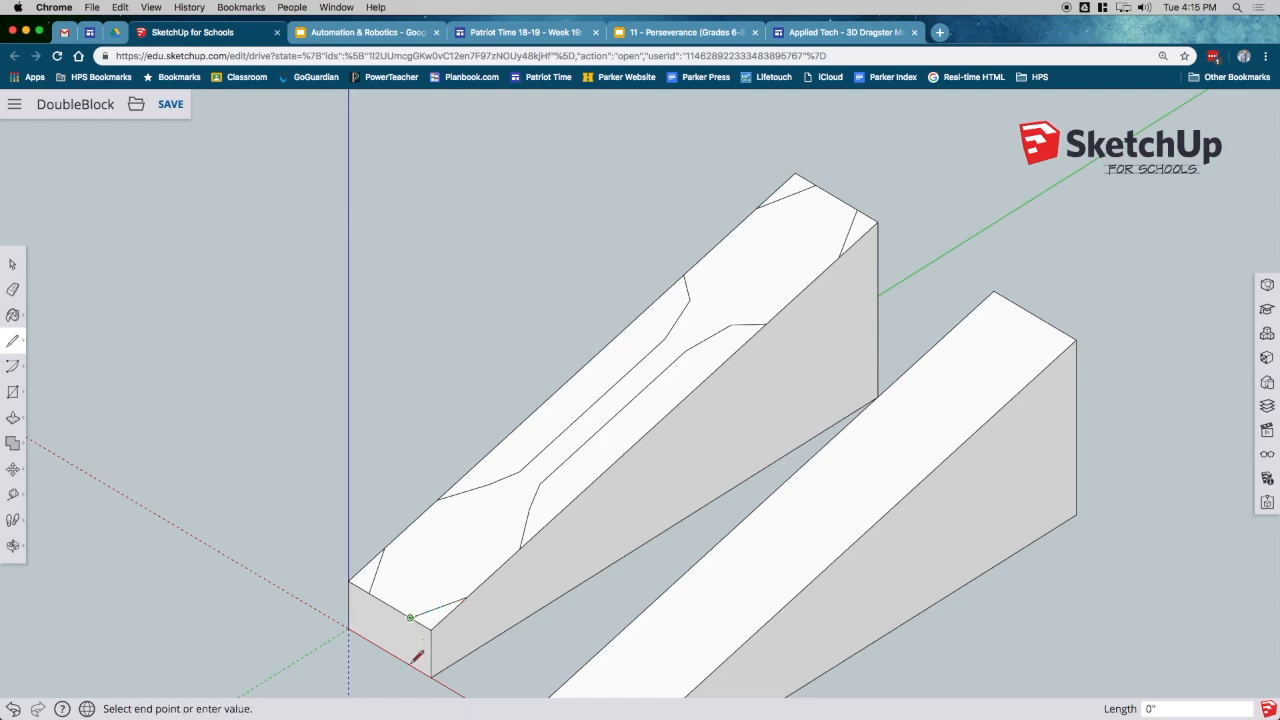
pyautogui.click(410, 664)
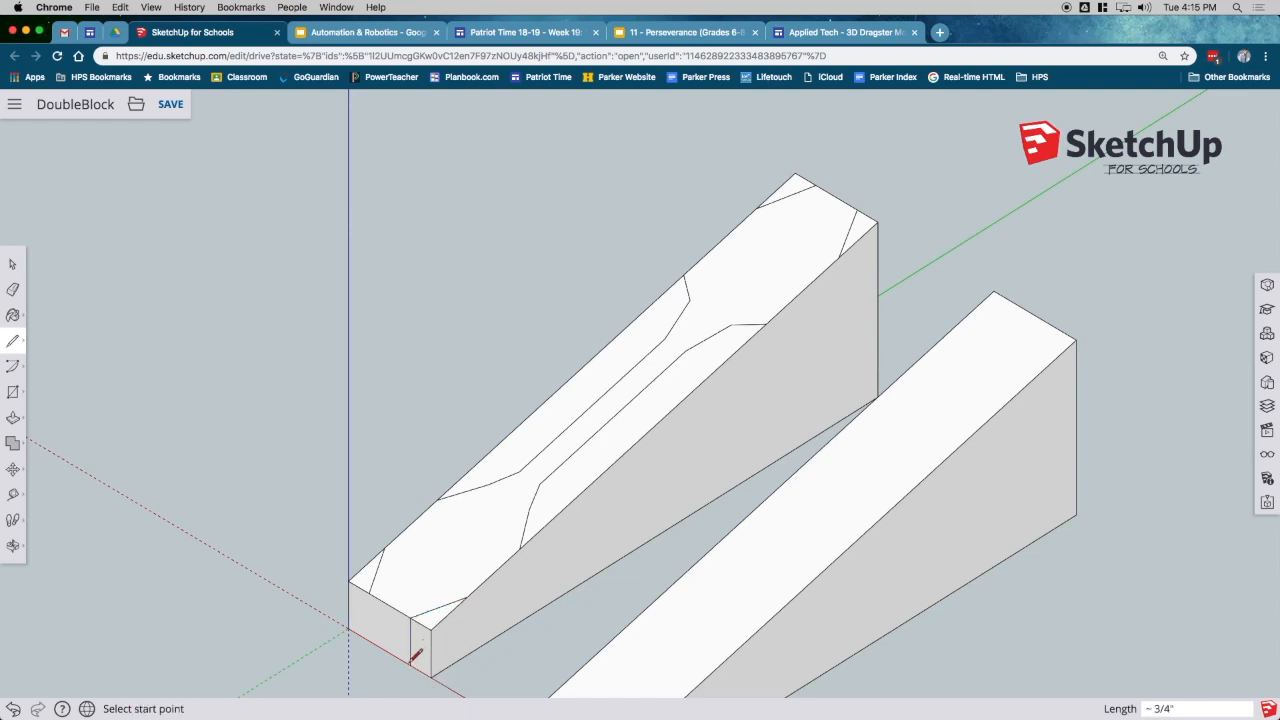
pyautogui.click(369, 593)
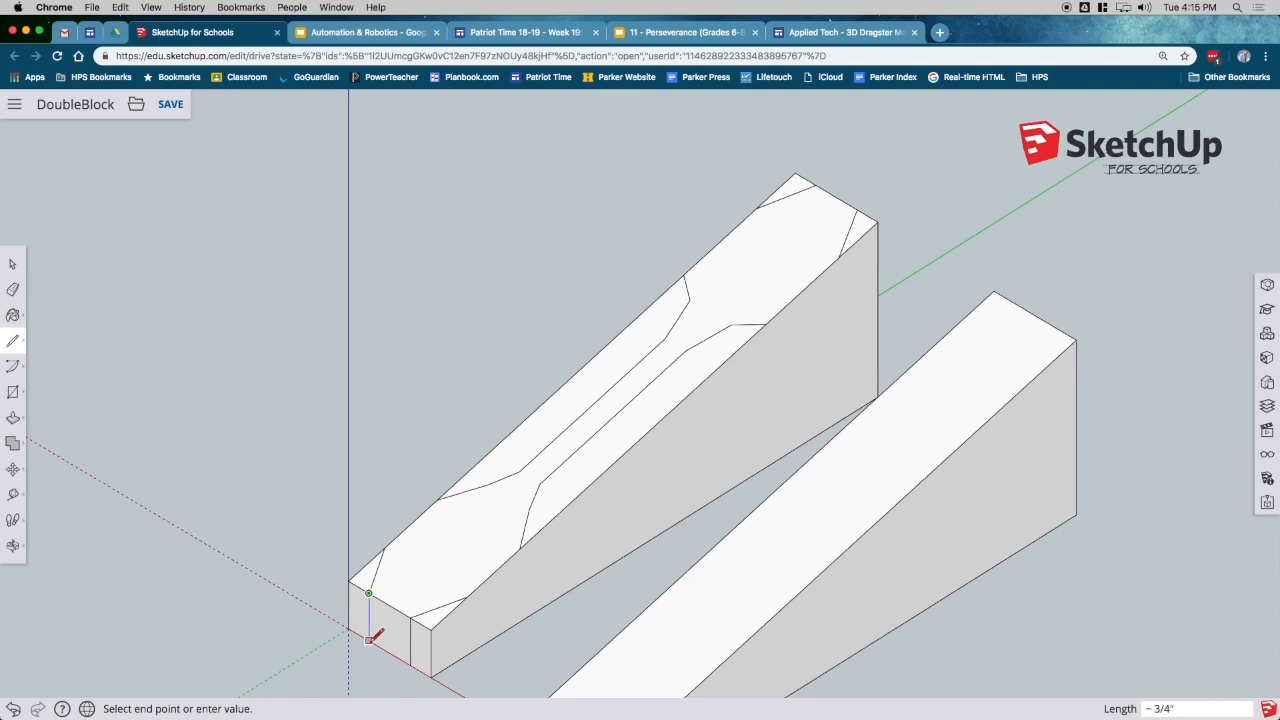
pyautogui.click(369, 638)
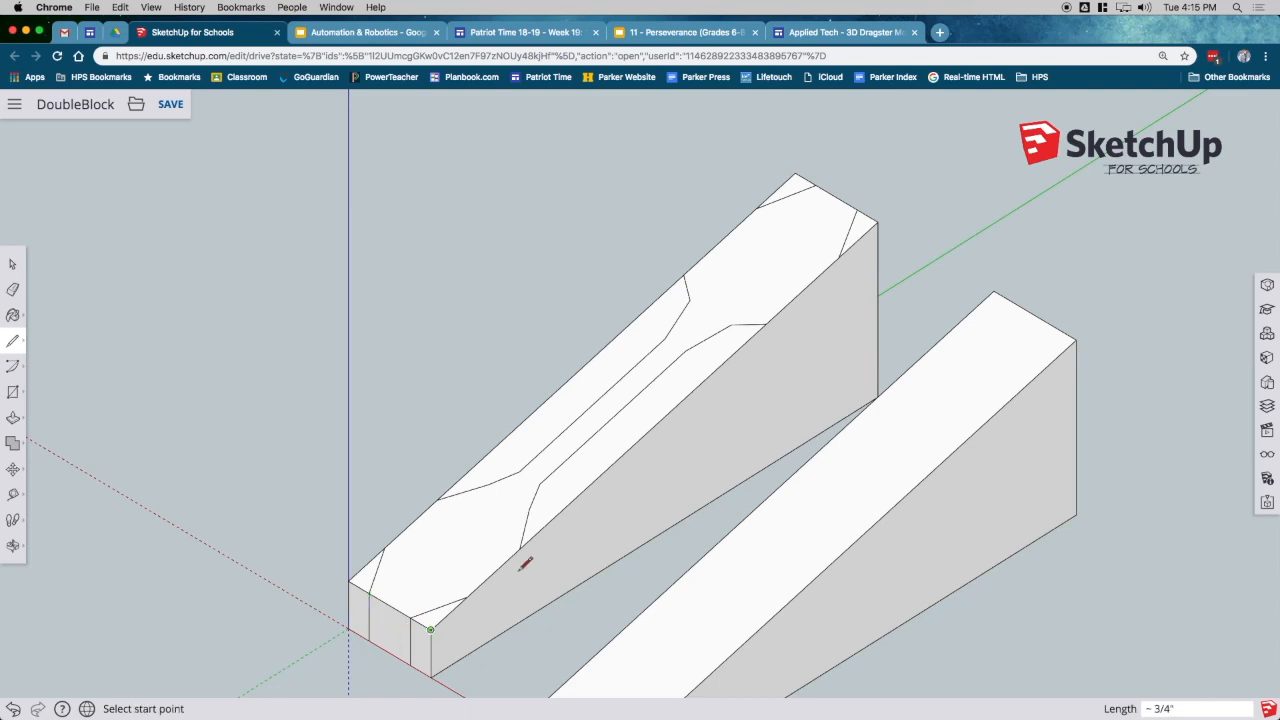
# Draw four vertical lines down the block's long side face on the green axis, from the outline's edge points to the bottom edge
pyautogui.moveTo(846, 414); pyautogui.dragTo(500, 408, button='middle')
pyautogui.click(493, 413)
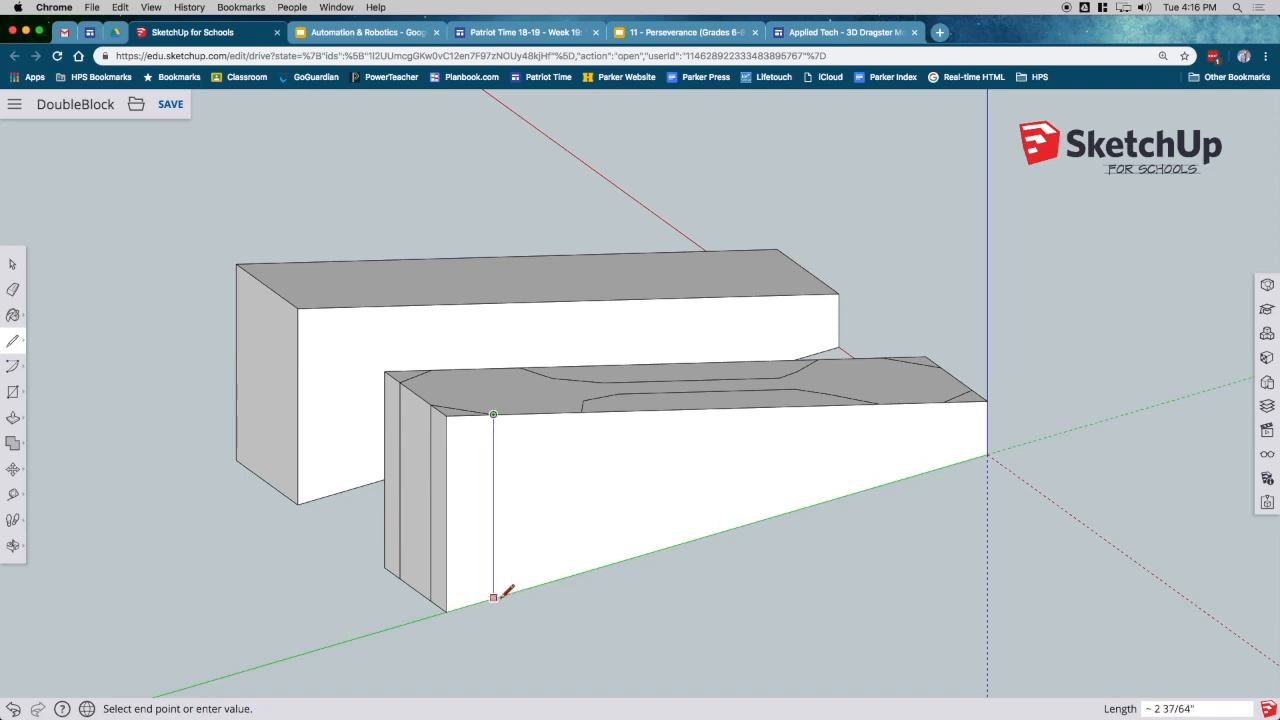
pyautogui.click(493, 597)
pyautogui.click(582, 411)
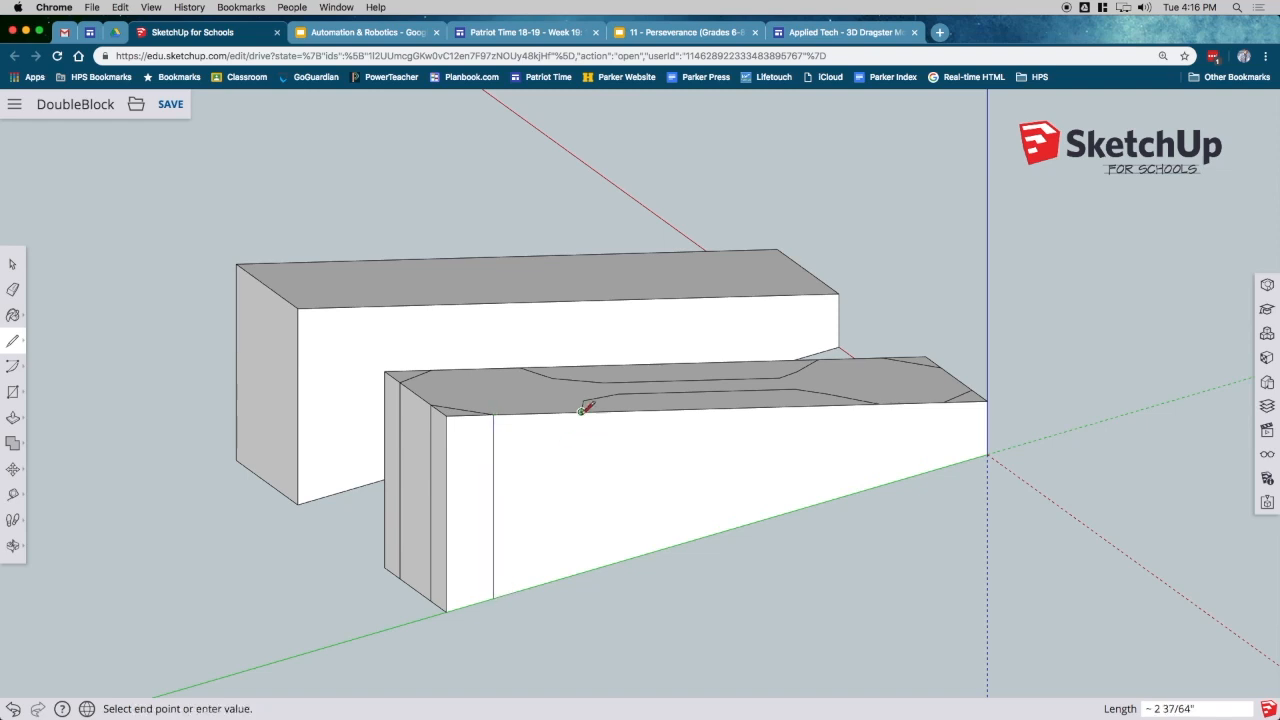
pyautogui.click(582, 572)
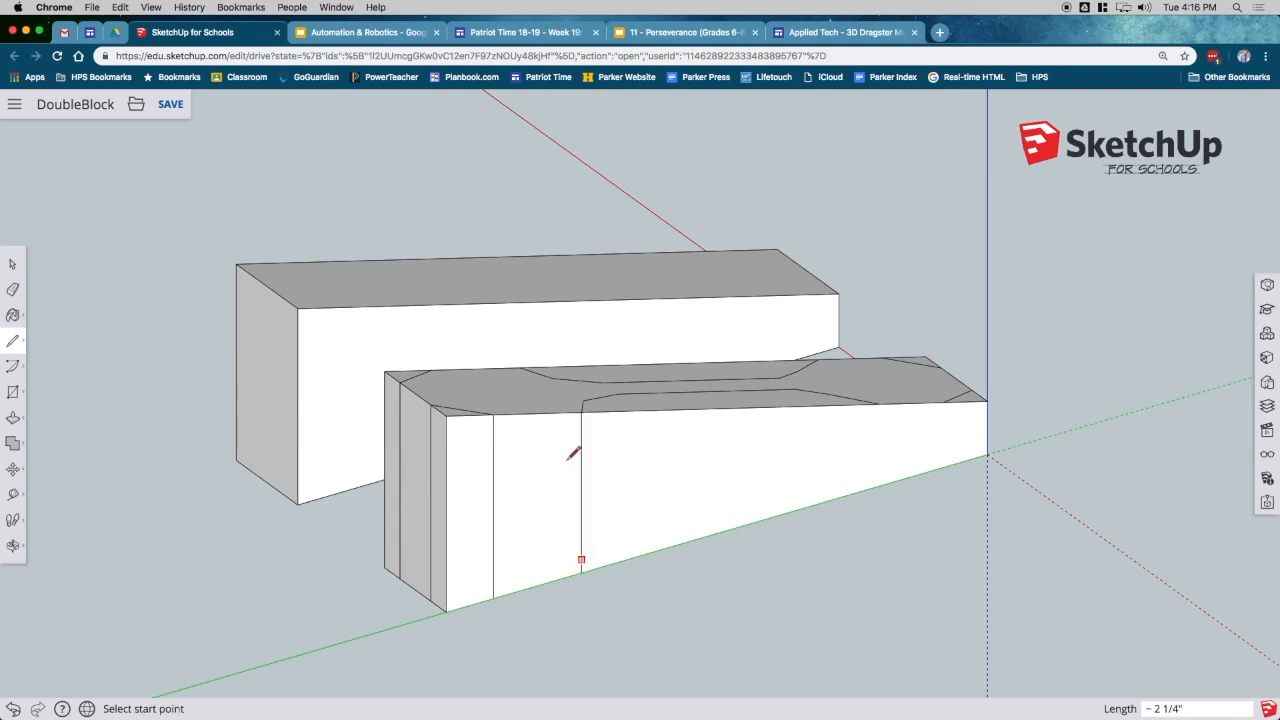
pyautogui.click(880, 403)
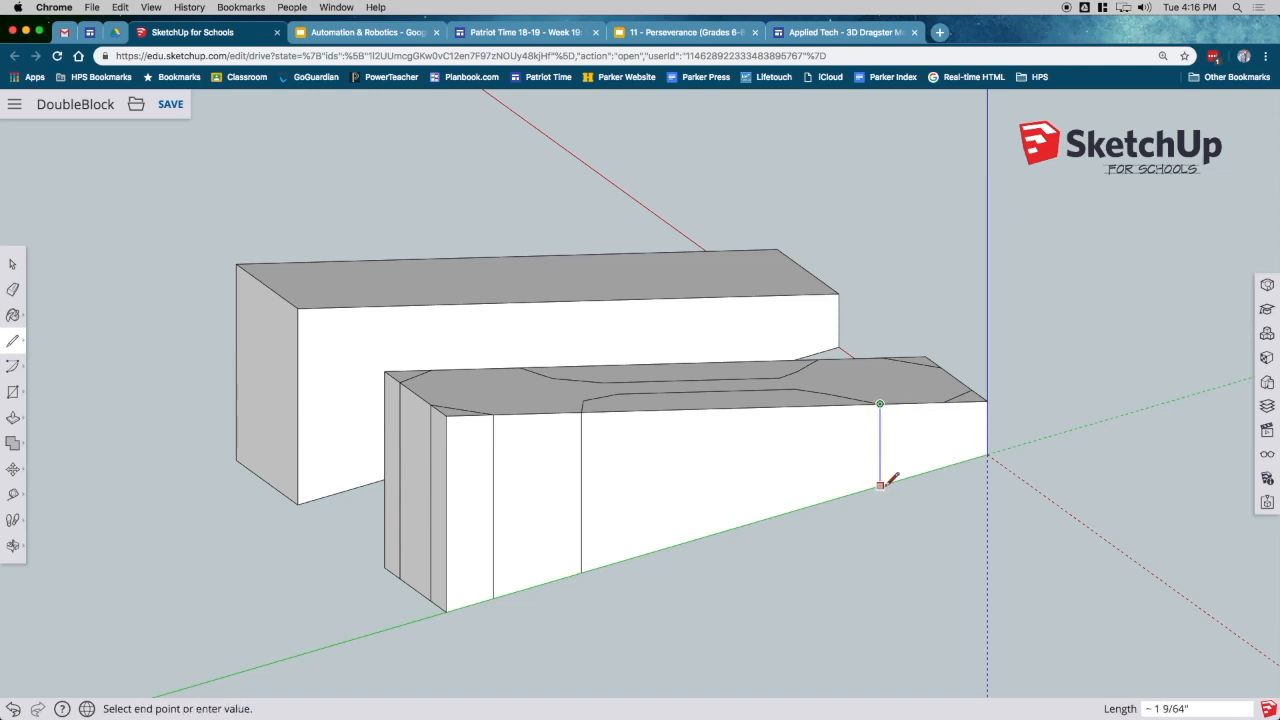
pyautogui.click(880, 485)
pyautogui.click(944, 402)
pyautogui.click(944, 466)
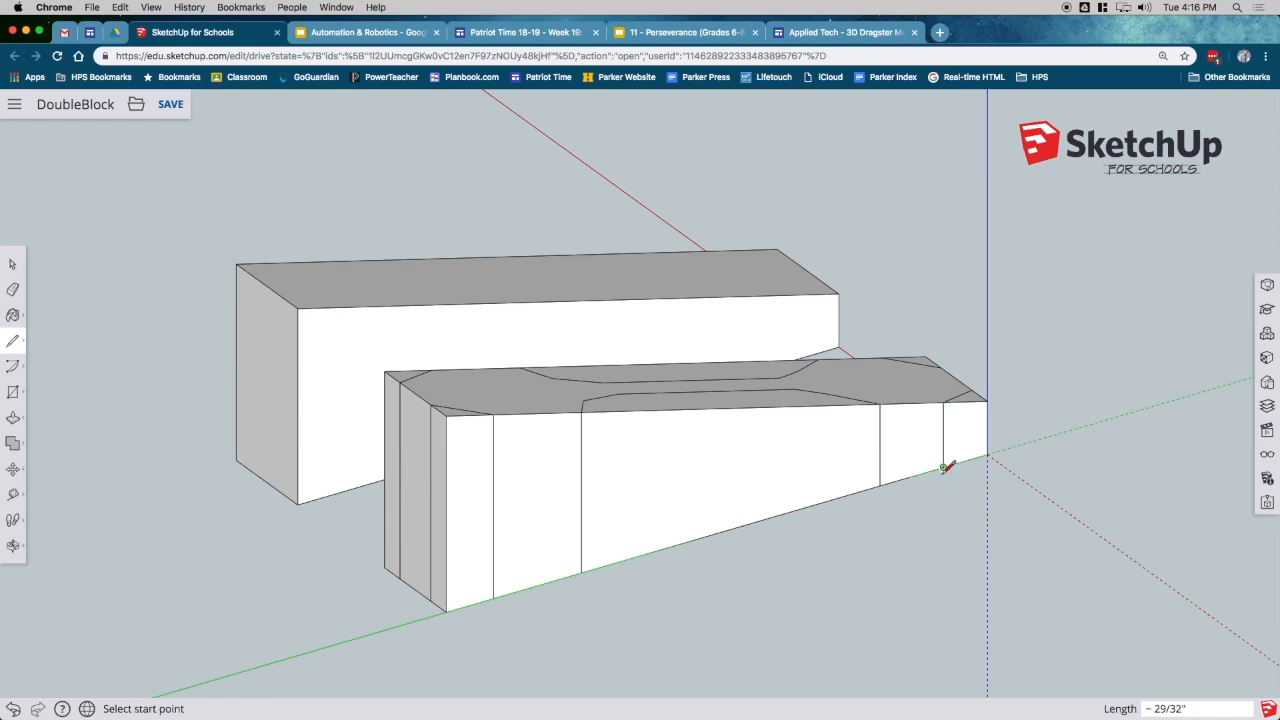
# Erase the outer edges of both low-end corners to cut them away outside the diagonals
pyautogui.moveTo(617, 540); pyautogui.dragTo(710, 533, button='middle')
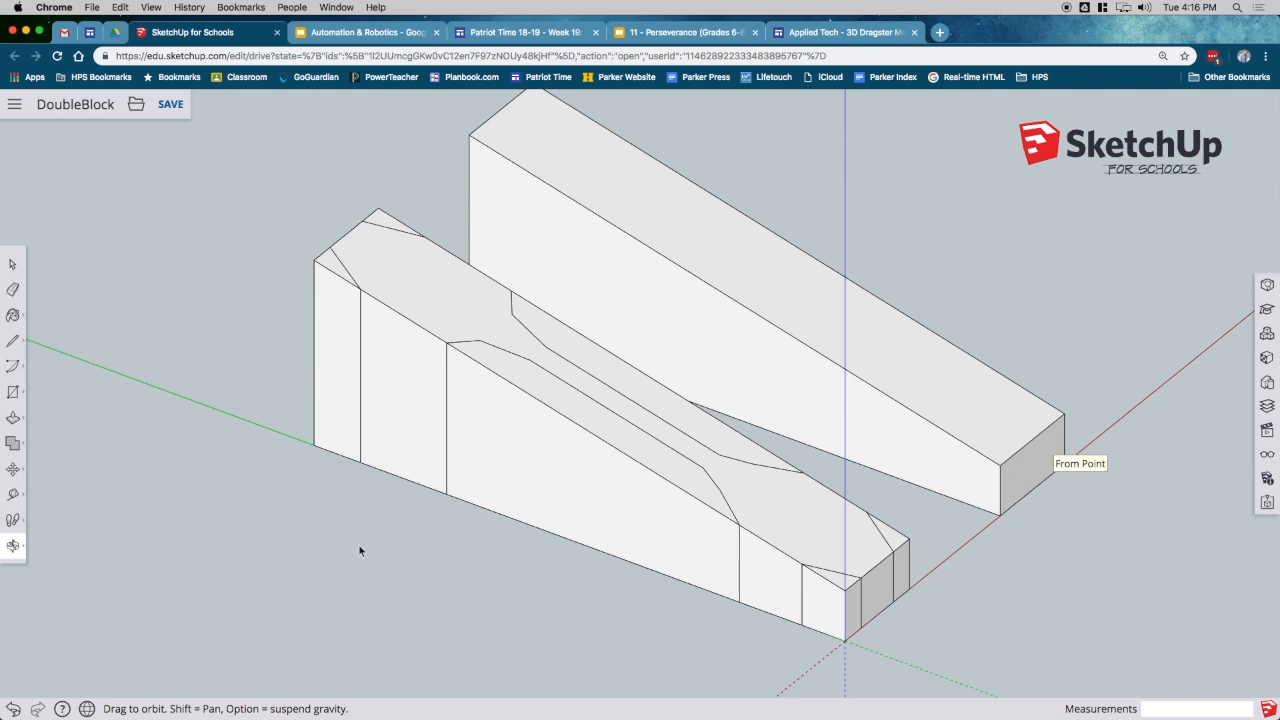
pyautogui.press('e')
pyautogui.press('super+s')
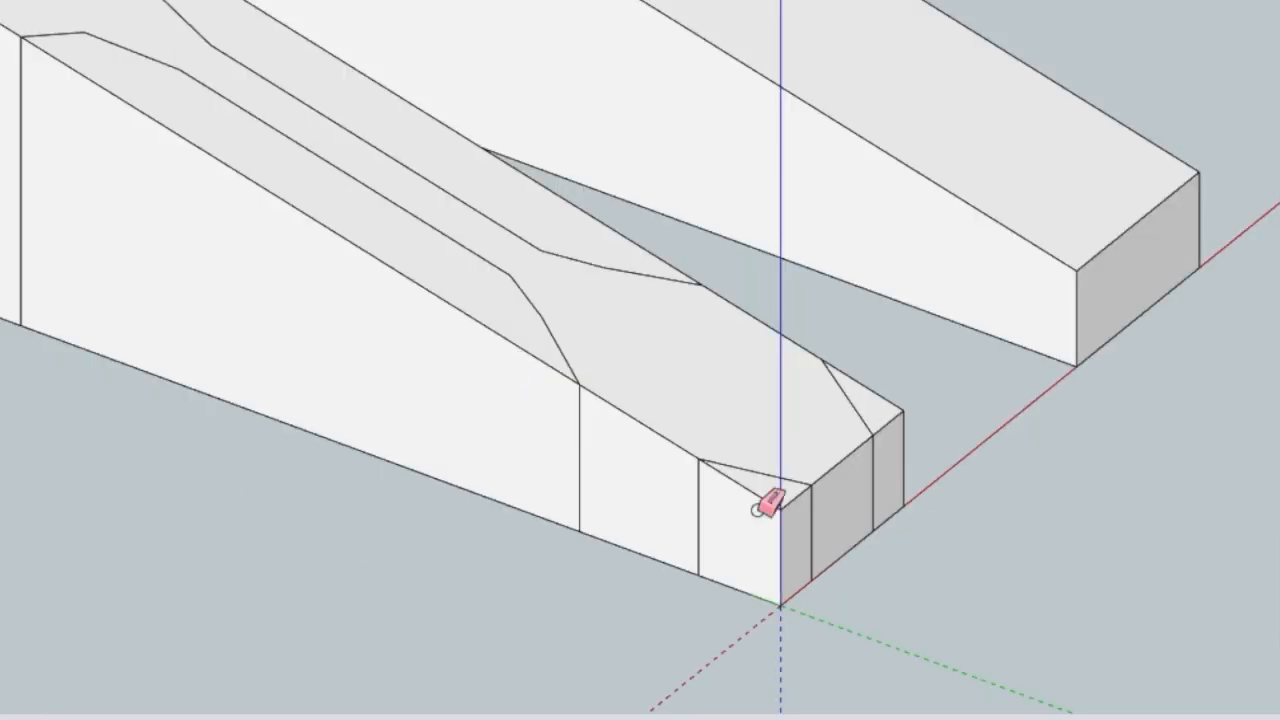
pyautogui.moveTo(843, 592); pyautogui.dragTo(849, 595)
pyautogui.moveTo(800, 513); pyautogui.dragTo(800, 514)
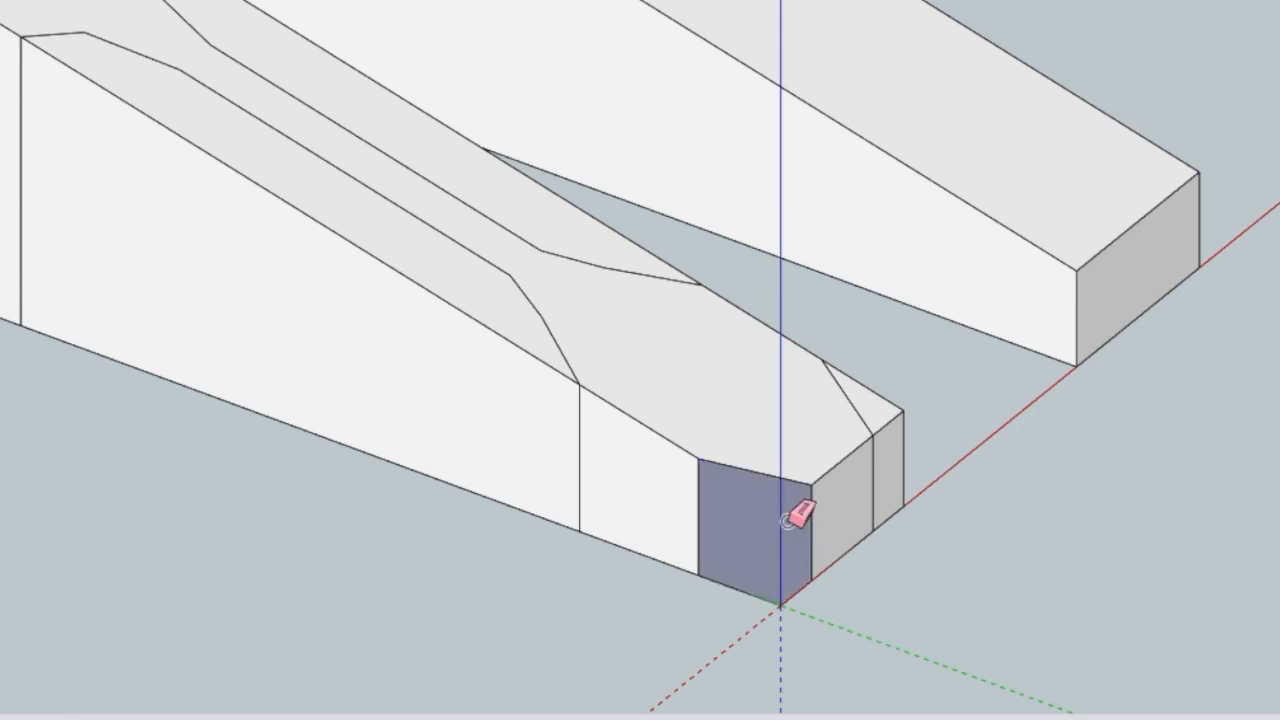
pyautogui.click(903, 412)
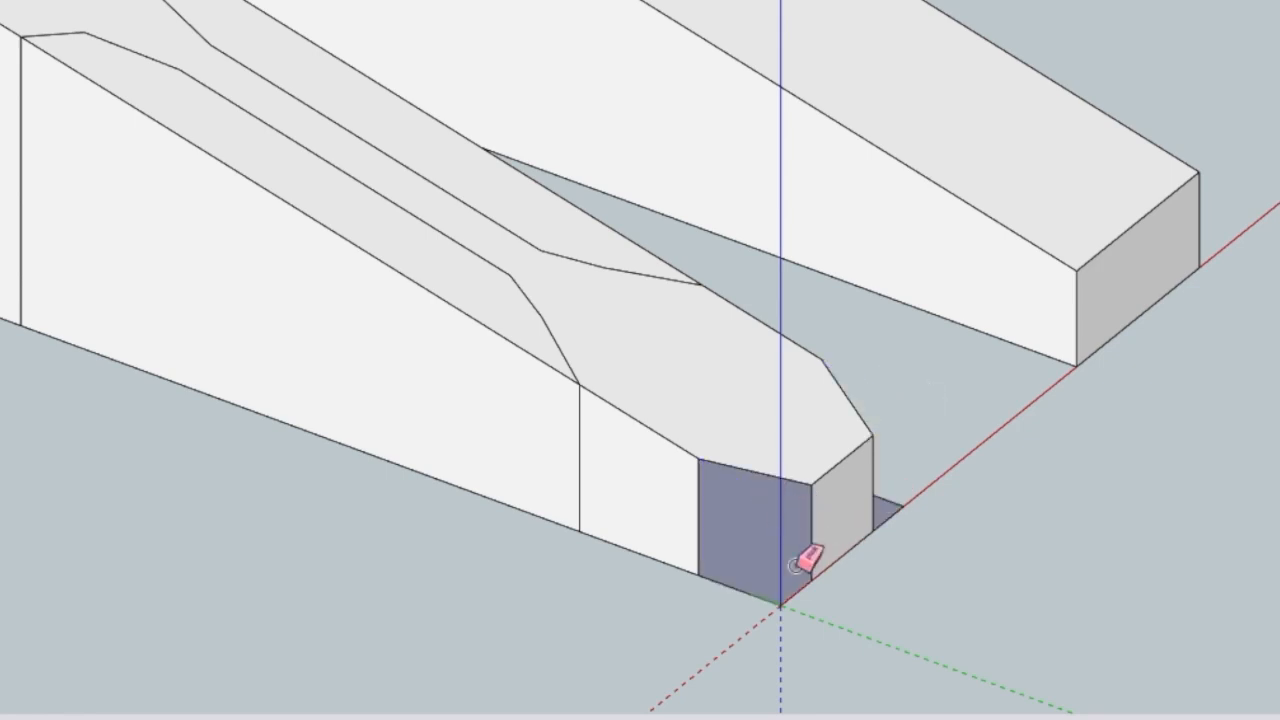
# Draw a bottom line between the ends of the cut corner at the origin to close its open diagonal face
pyautogui.moveTo(898, 629)
pyautogui.mouseDown(button='middle')
pyautogui.moveTo(794, 483)
pyautogui.moveTo(718, 416)
pyautogui.moveTo(494, 311)
pyautogui.moveTo(410, 290)
pyautogui.moveTo(731, 471)
pyautogui.moveTo(714, 483)
pyautogui.mouseUp(button='middle')
pyautogui.press('l')
pyautogui.click(591, 524)
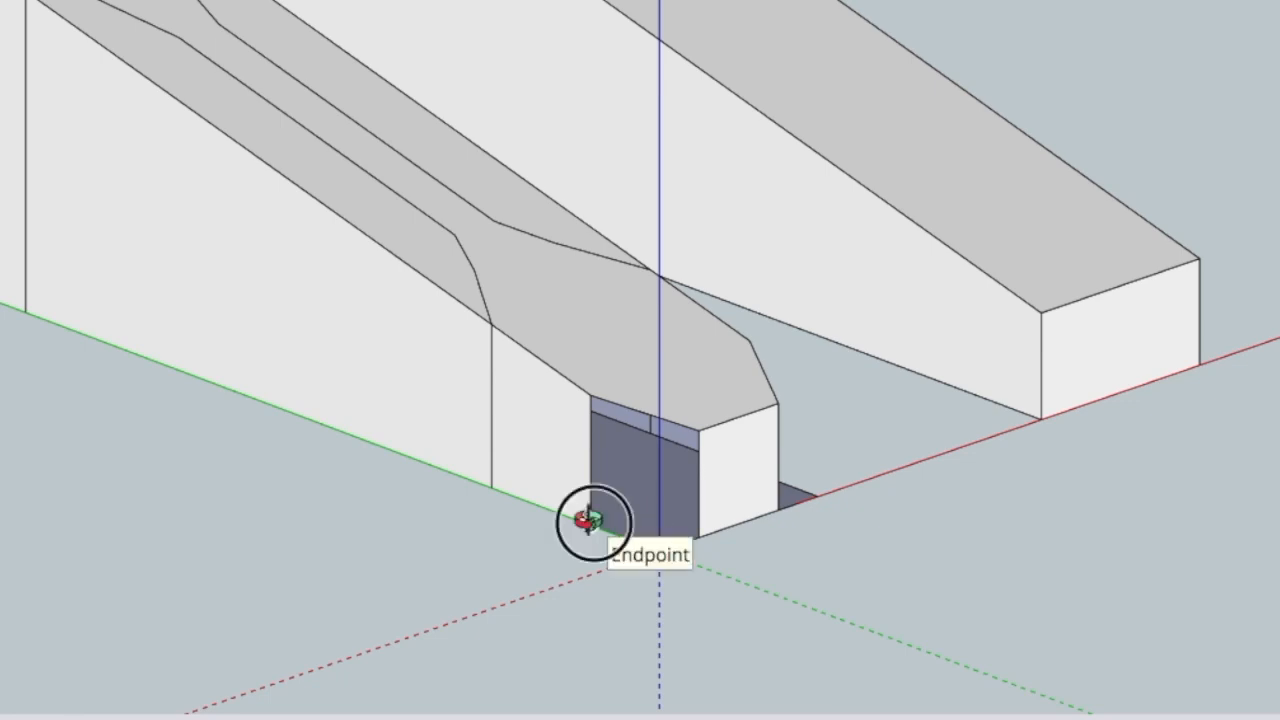
pyautogui.click(698, 537)
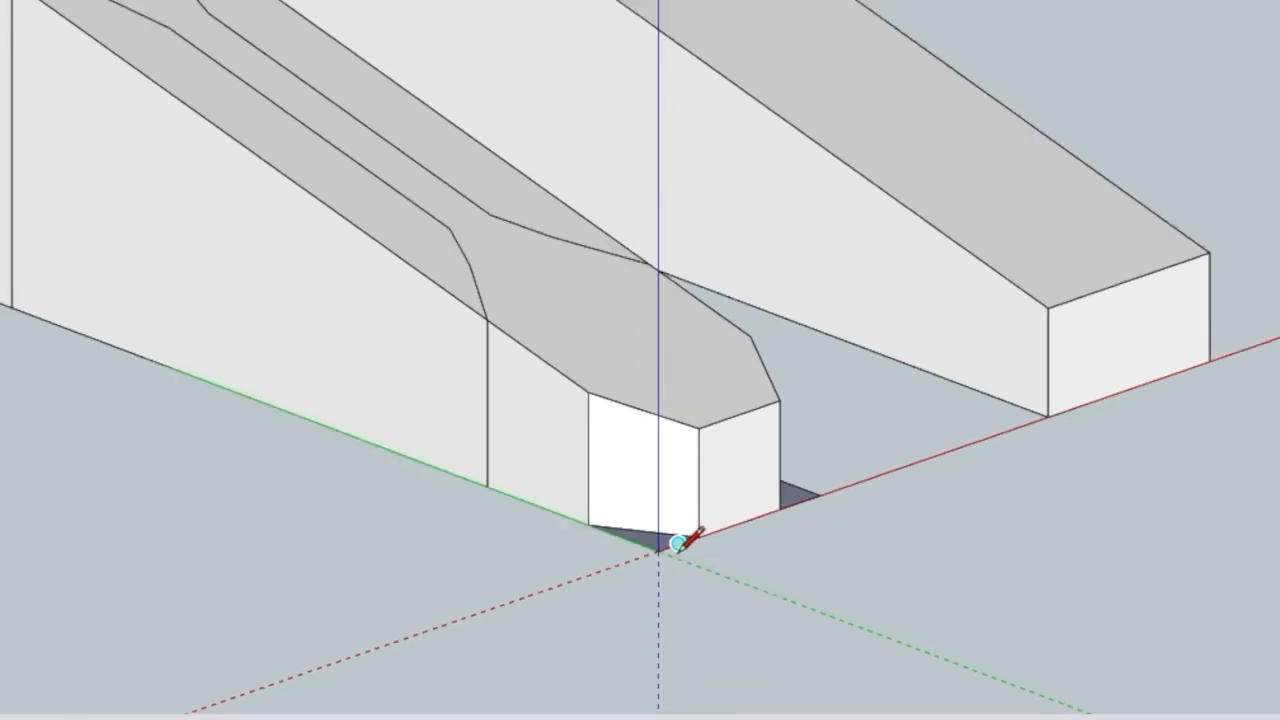
# Erase the leftover bottom edges outside the diagonal of the cut corner at the origin
pyautogui.scroll(6, 678, 542)
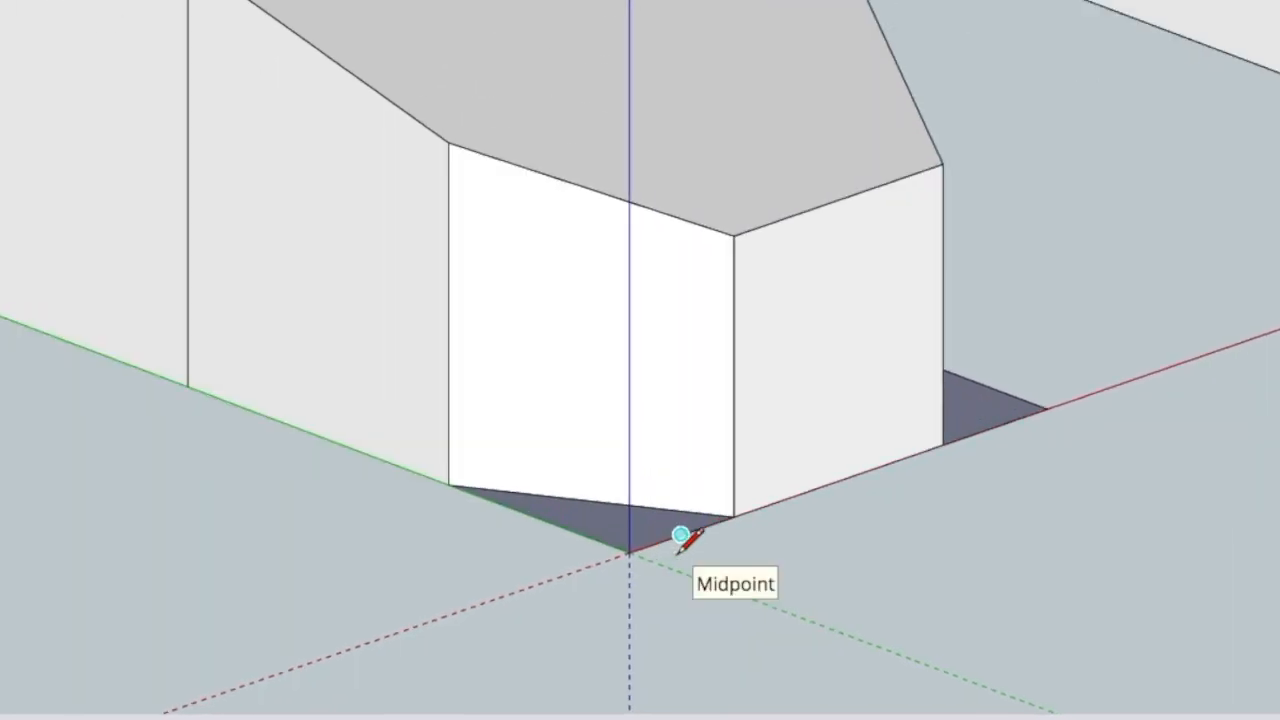
pyautogui.press('e')
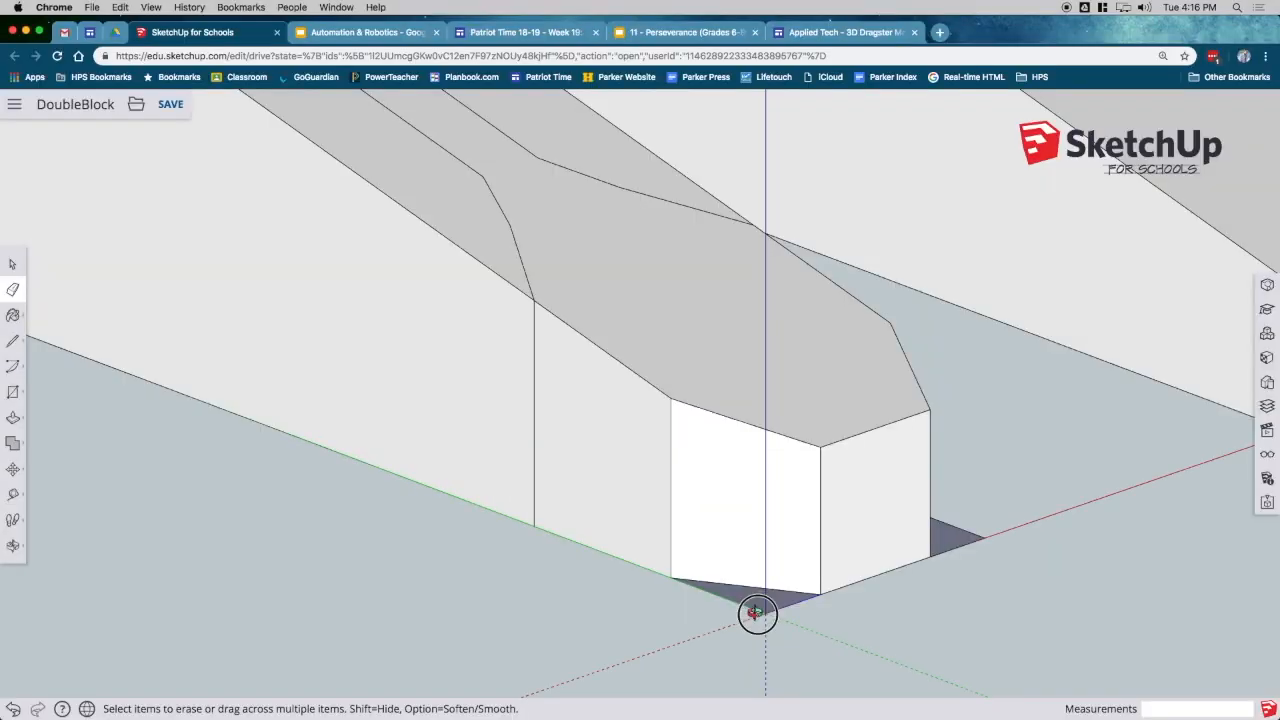
pyautogui.press('o')
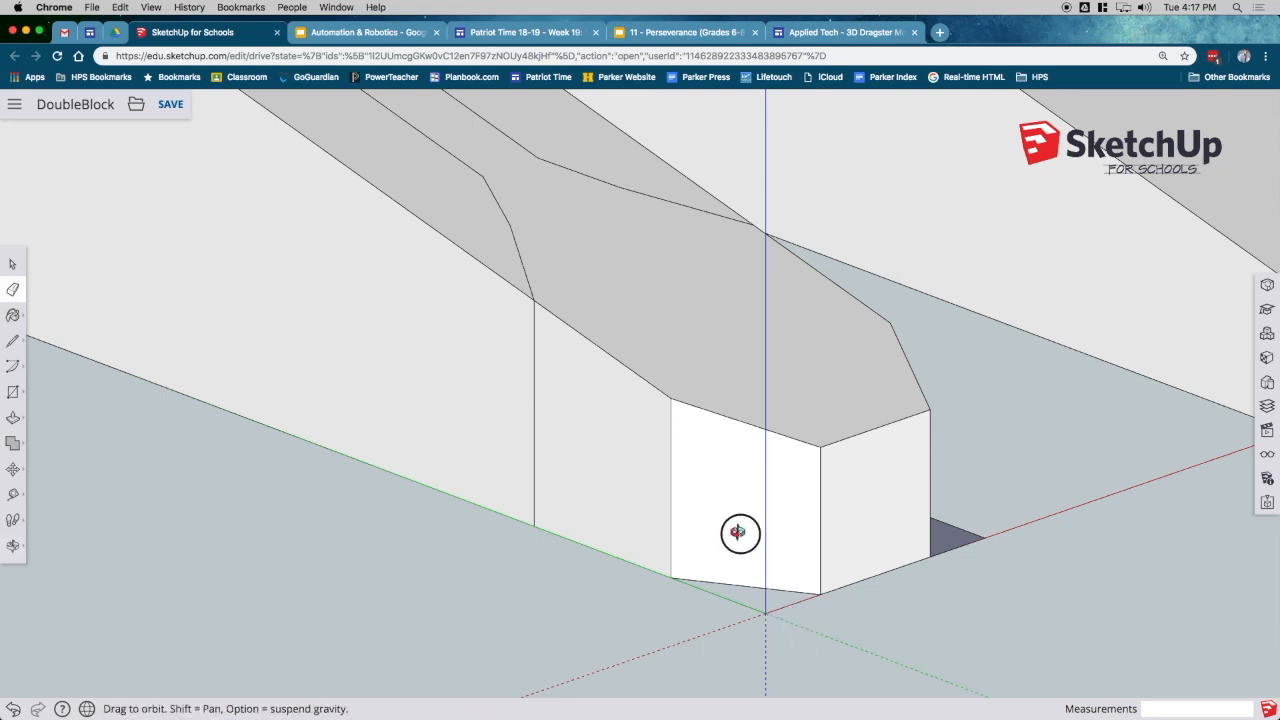
pyautogui.moveTo(709, 420); pyautogui.dragTo(686, 343)
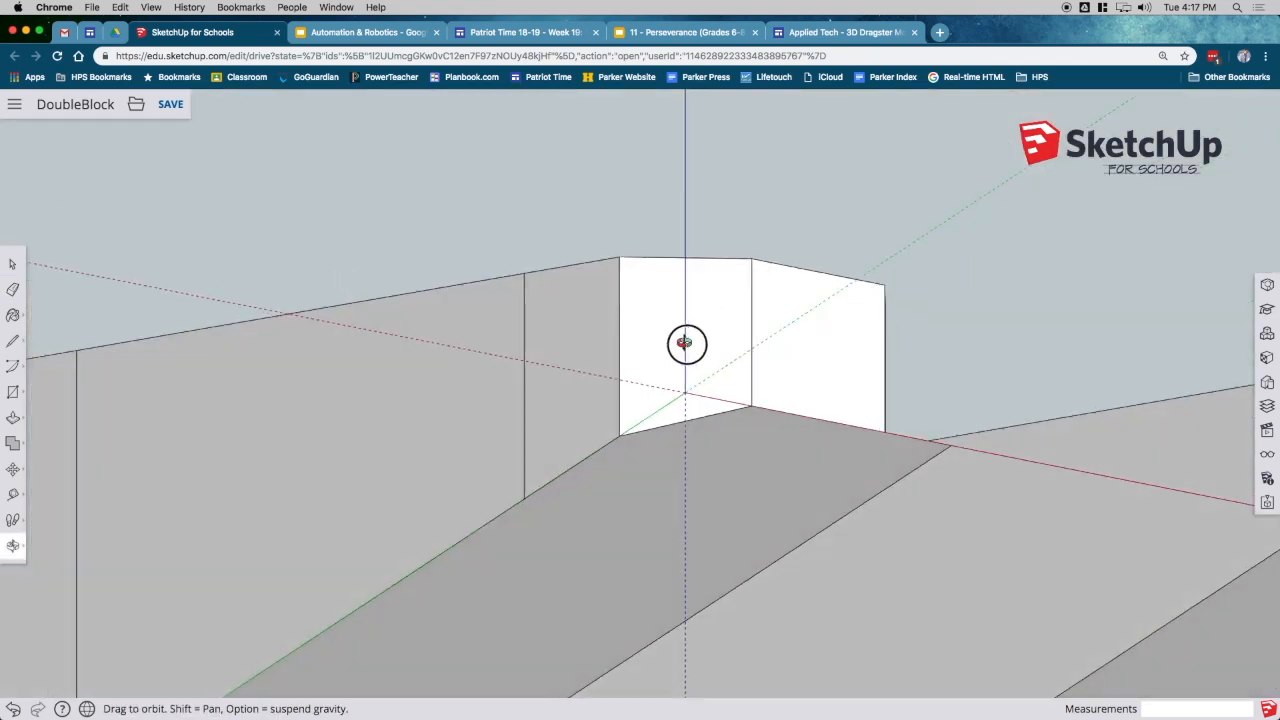
# Close the other low-end corner with a bottom line about 3/4" long, then erase the leftover bottom edges outside it
pyautogui.moveTo(597, 423); pyautogui.dragTo(348, 578)
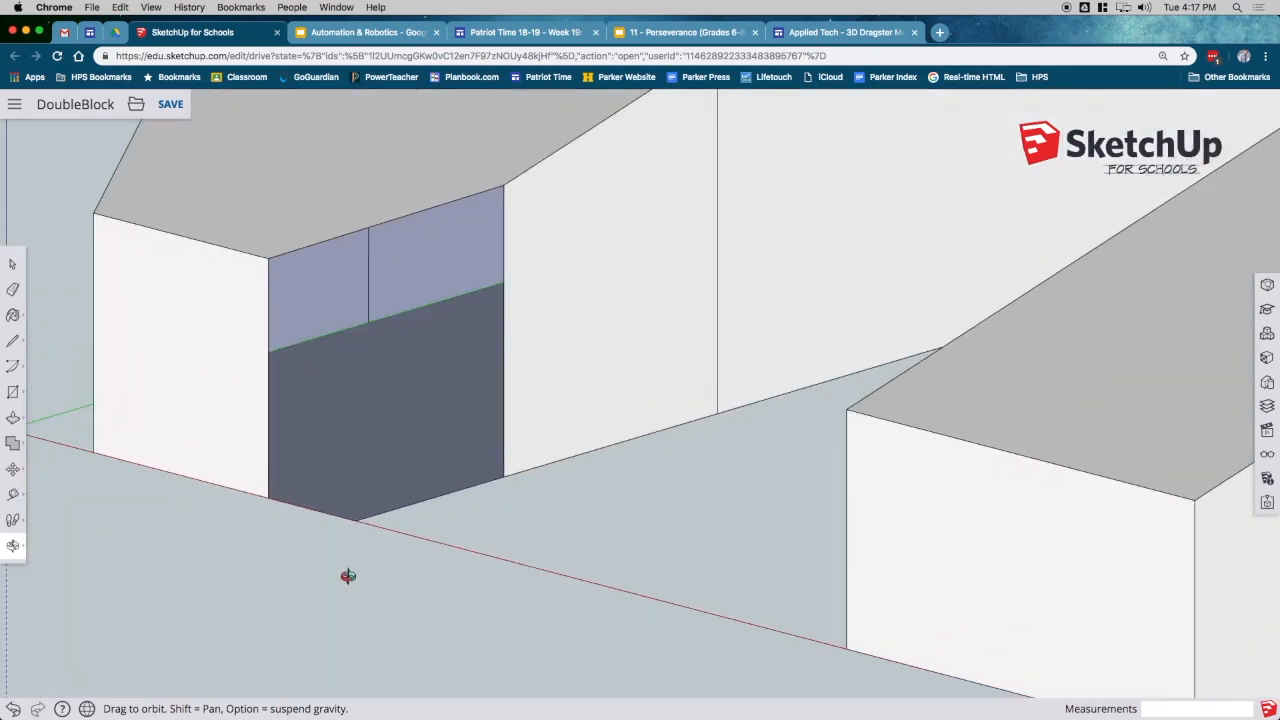
pyautogui.press('l')
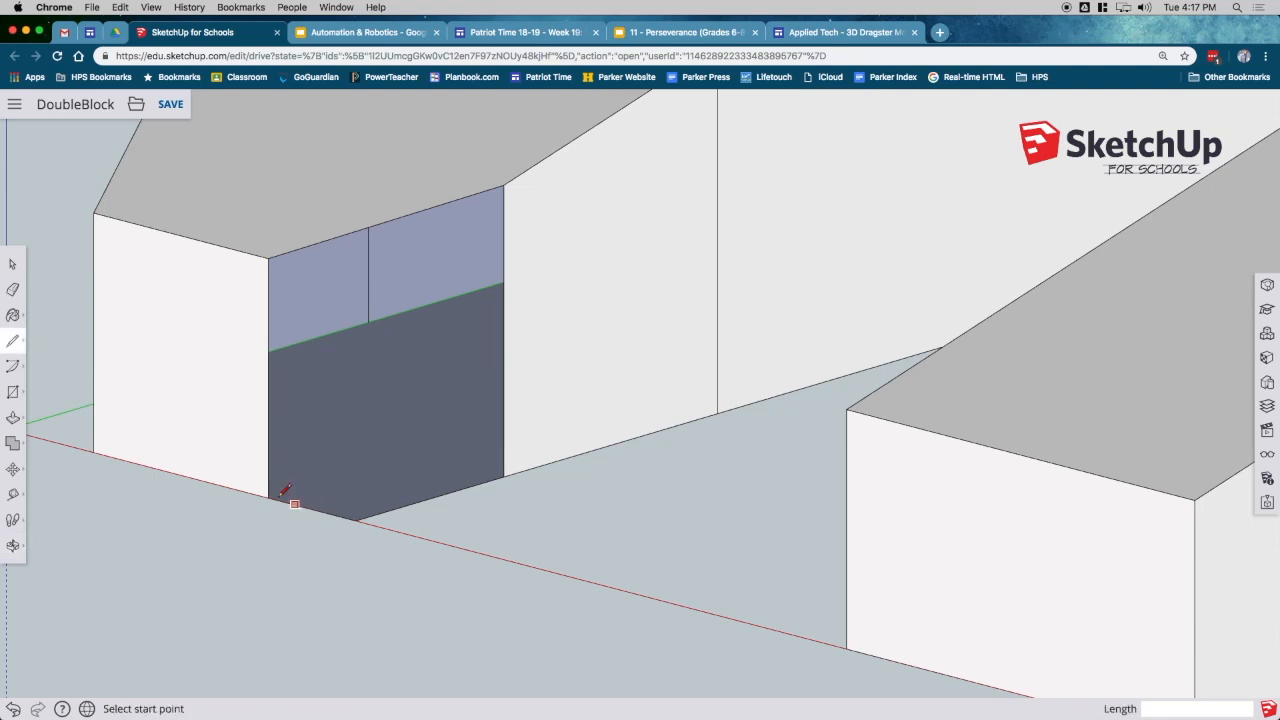
pyautogui.click(268, 496)
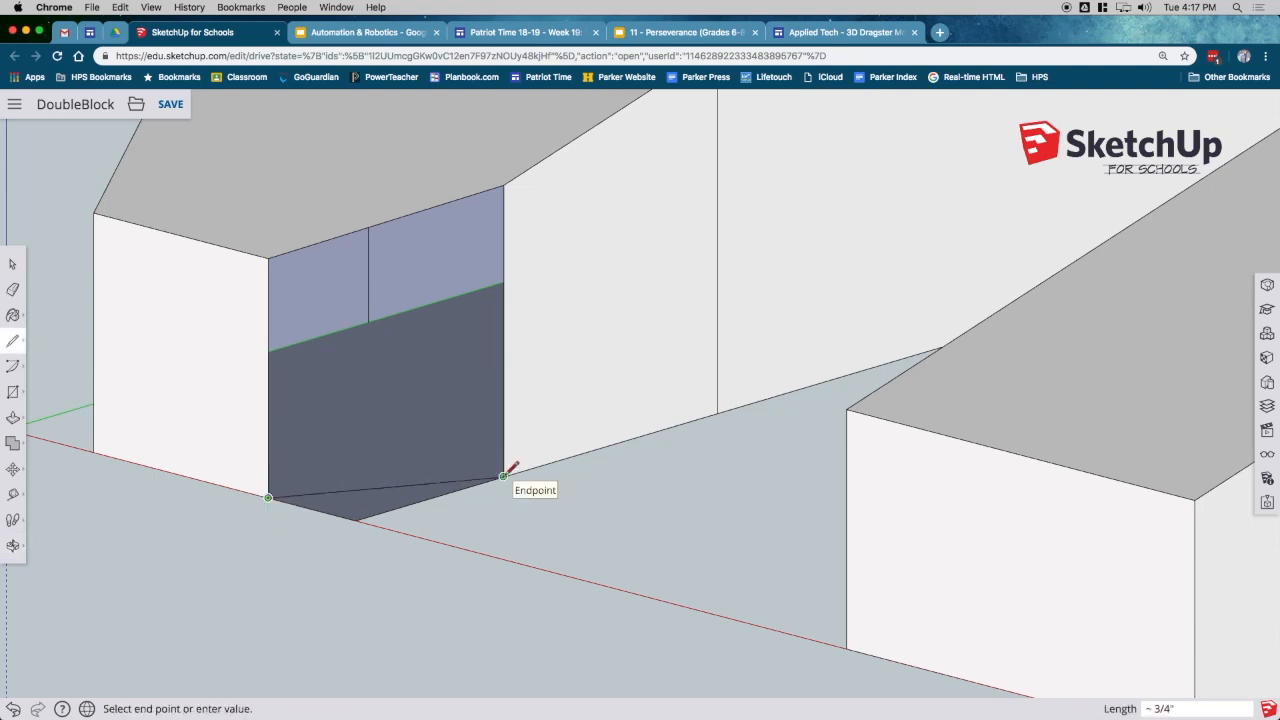
pyautogui.click(504, 476)
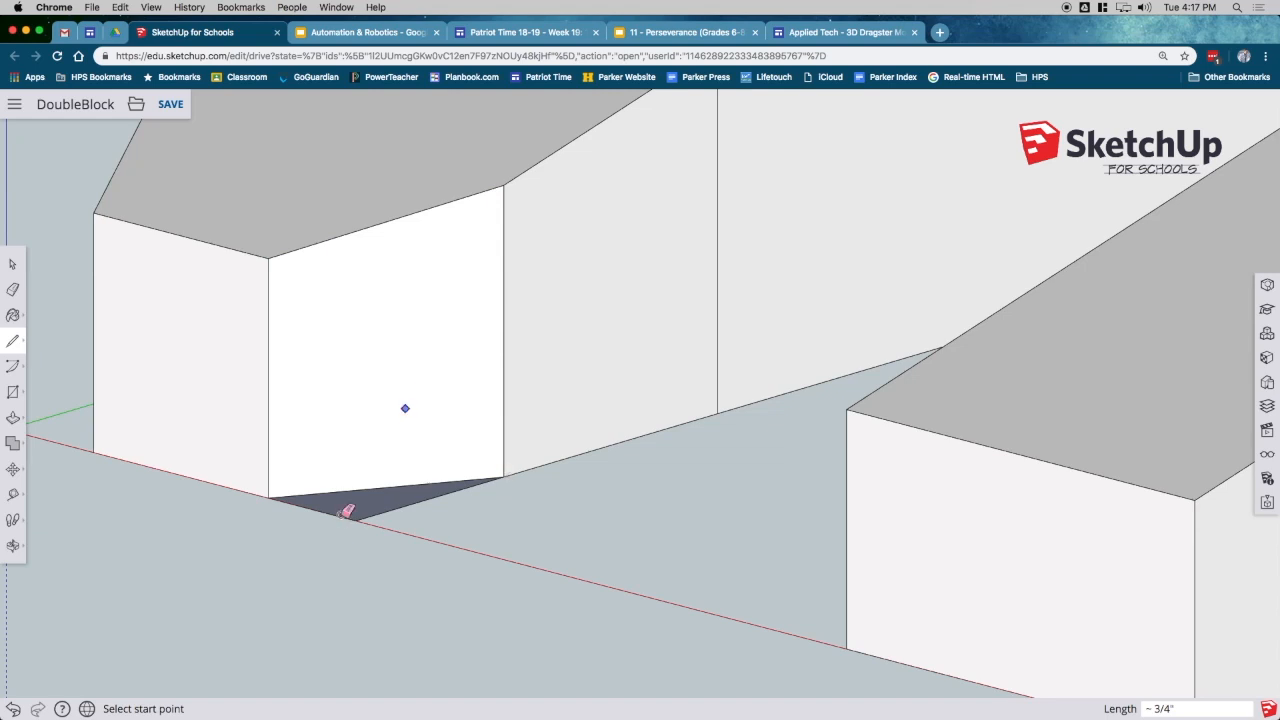
pyautogui.press('e')
pyautogui.click(400, 515)
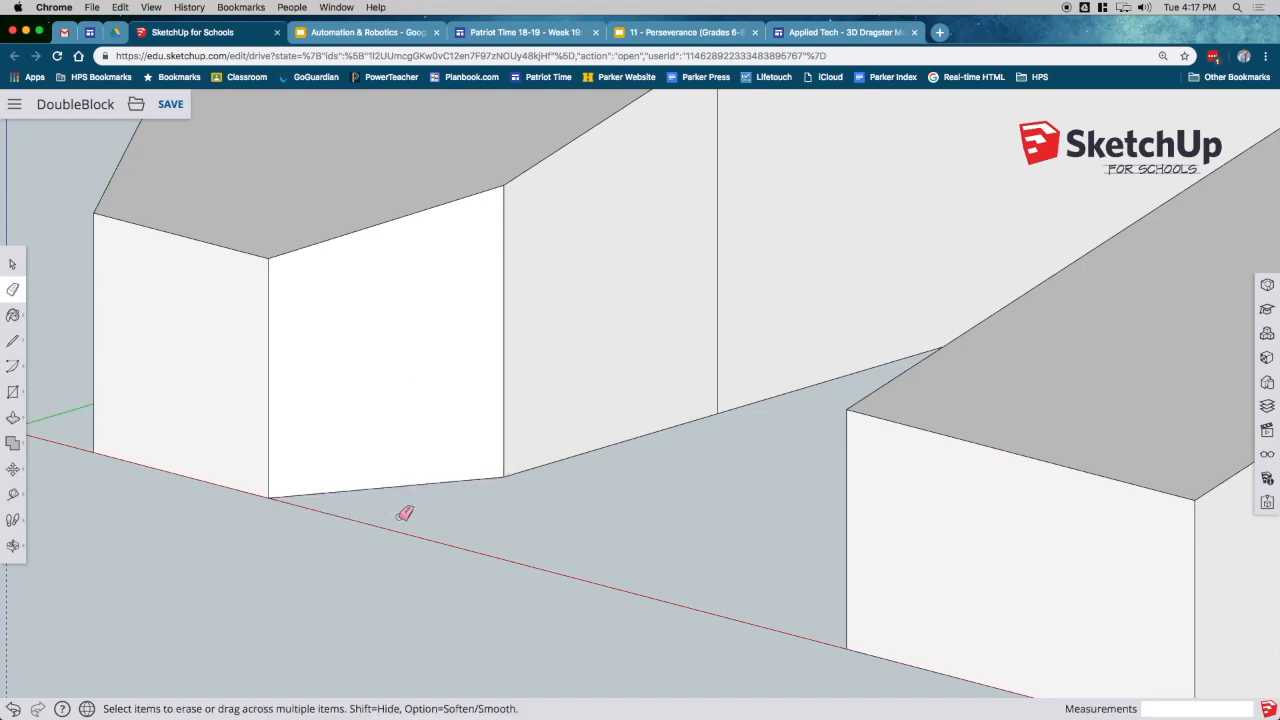
# Erase the sloped top edge outside the outline's inward curve on the side facing the second block
pyautogui.scroll(-5, 305, 638)
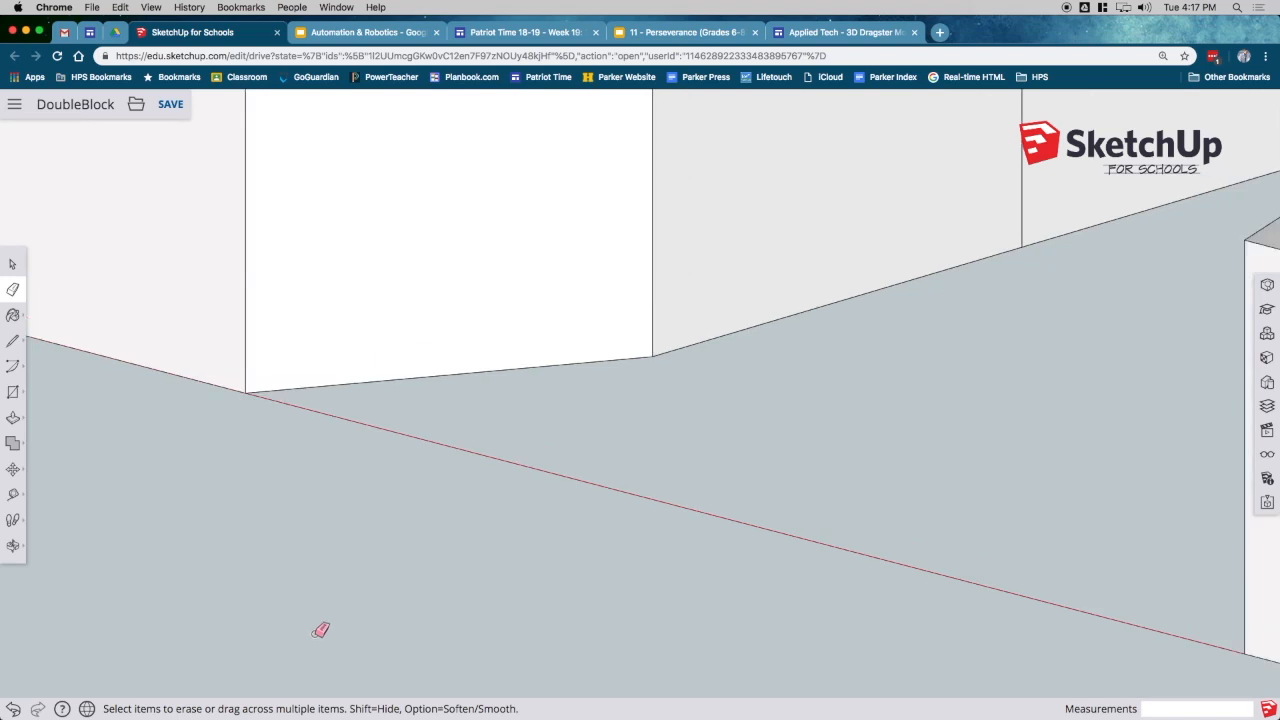
pyautogui.scroll(-4, 324, 626)
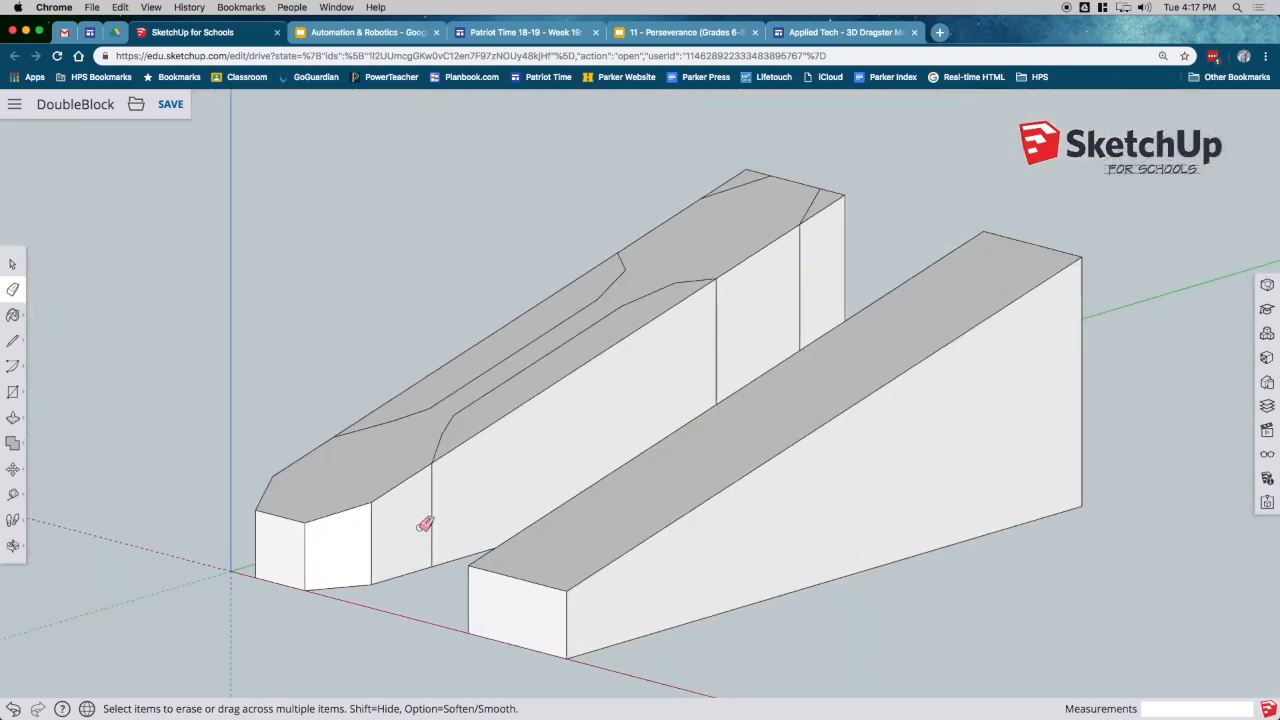
pyautogui.scroll(5, 678, 398)
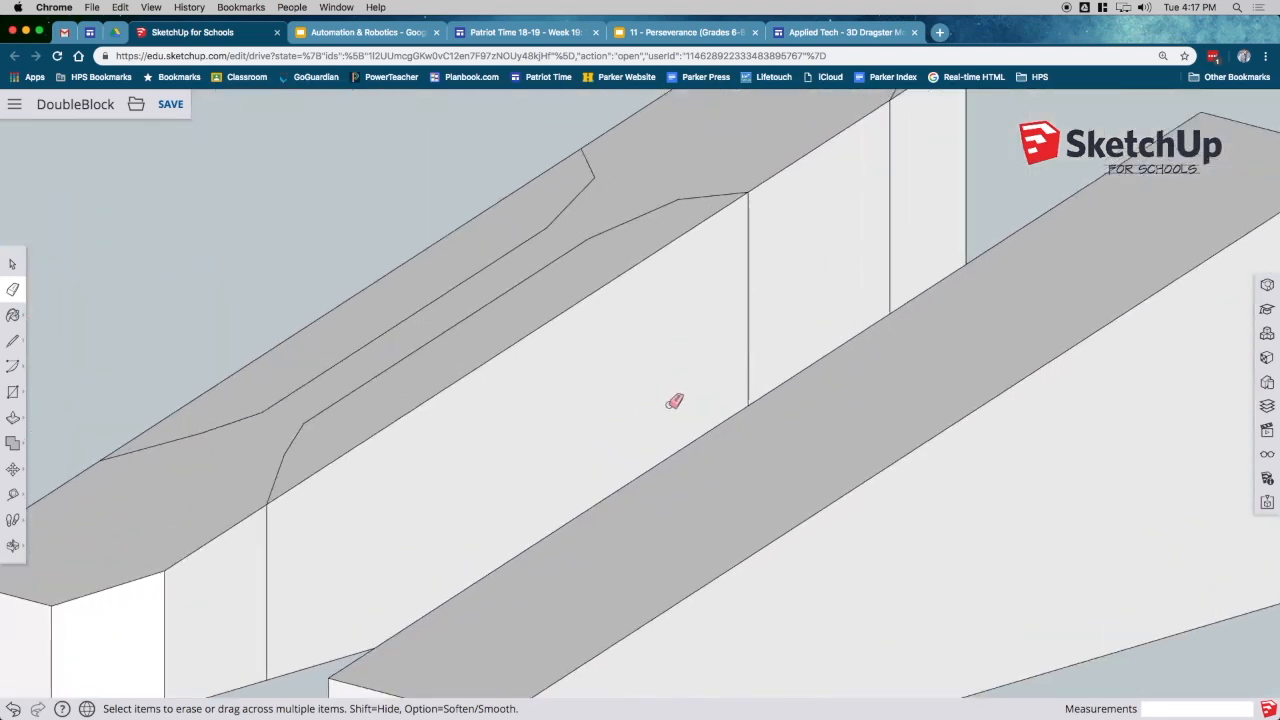
pyautogui.click(545, 318)
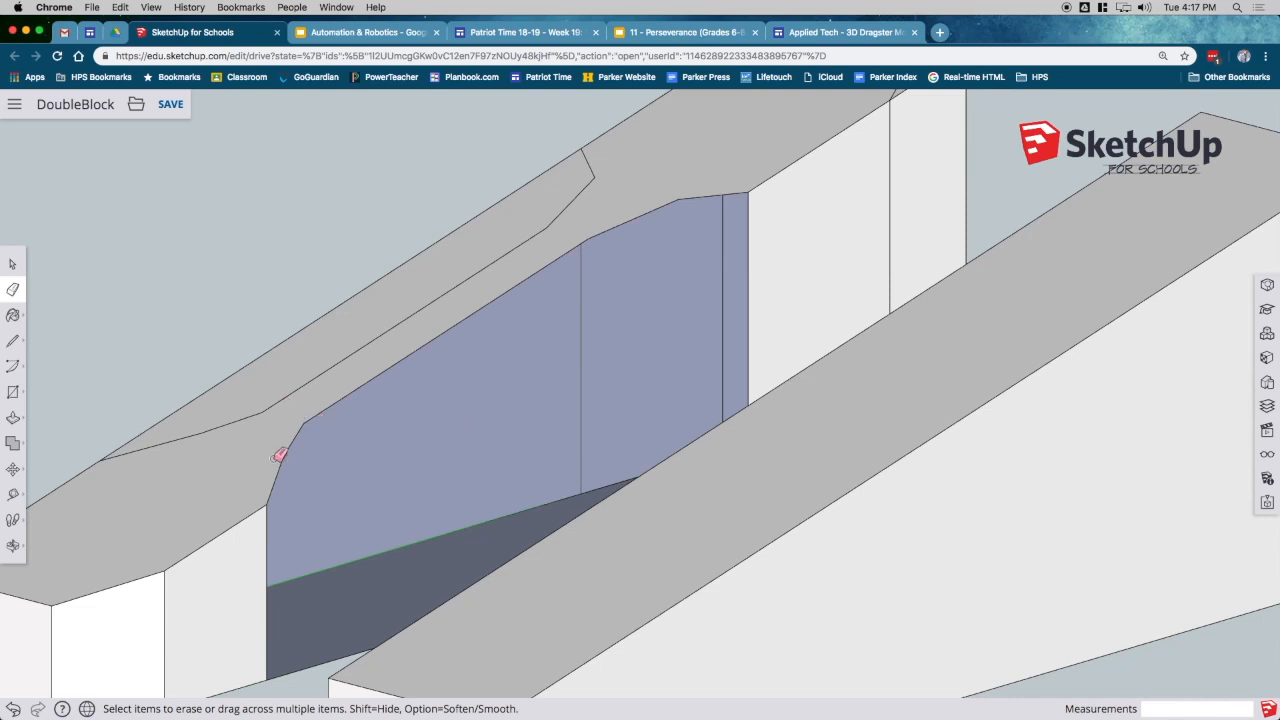
# Close the recess's face nearest the high end with a vertical line from the outline corner and a bottom line to the side face
pyautogui.press('o')
pyautogui.moveTo(563, 463); pyautogui.dragTo(586, 486)
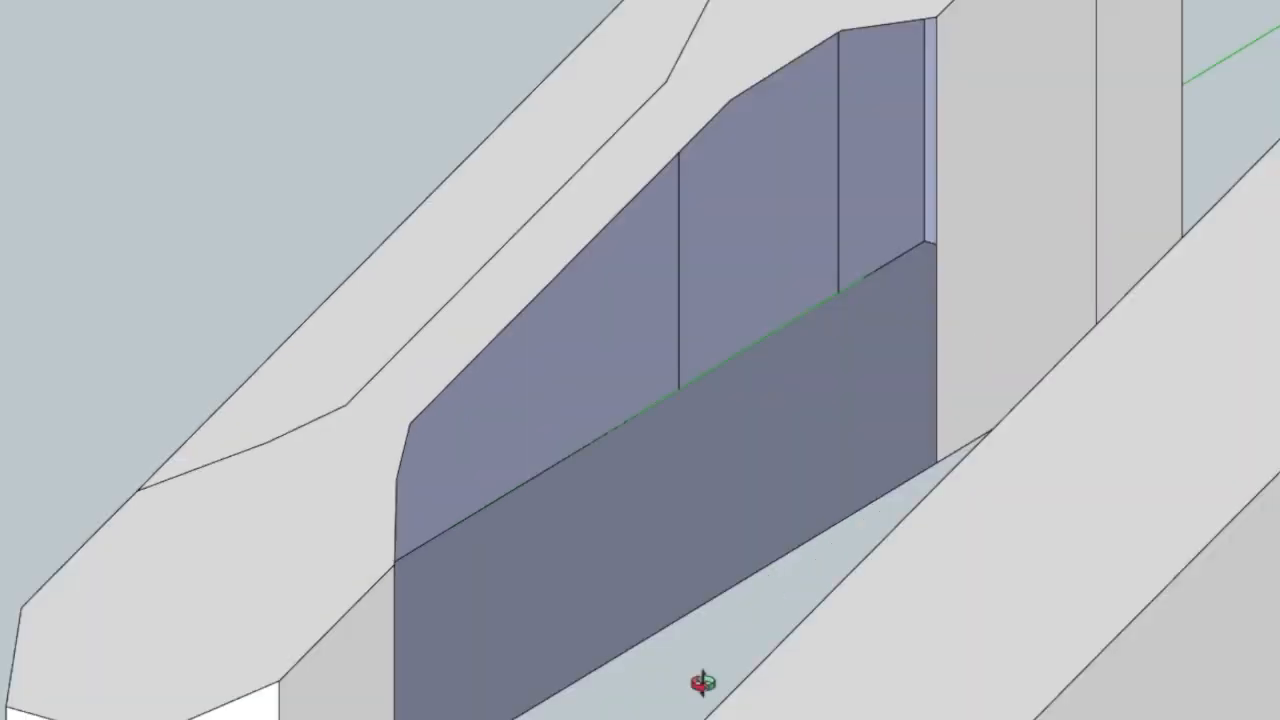
pyautogui.press('l')
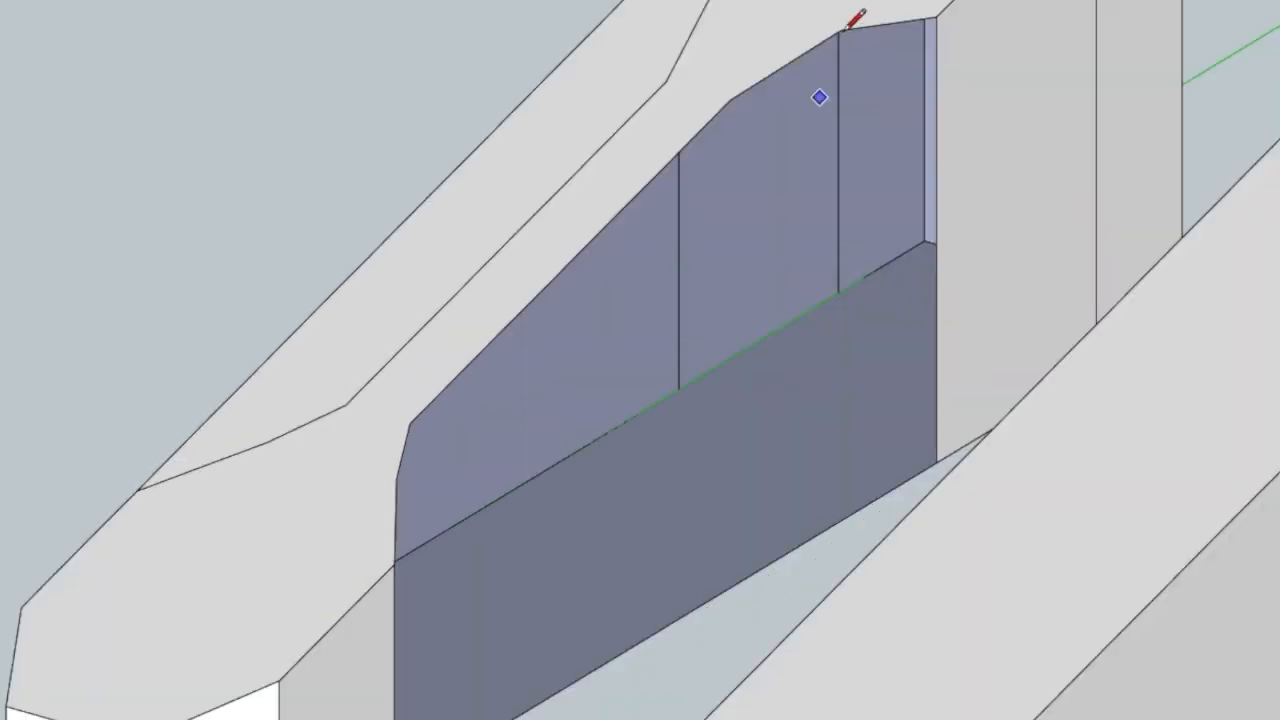
pyautogui.click(852, 78)
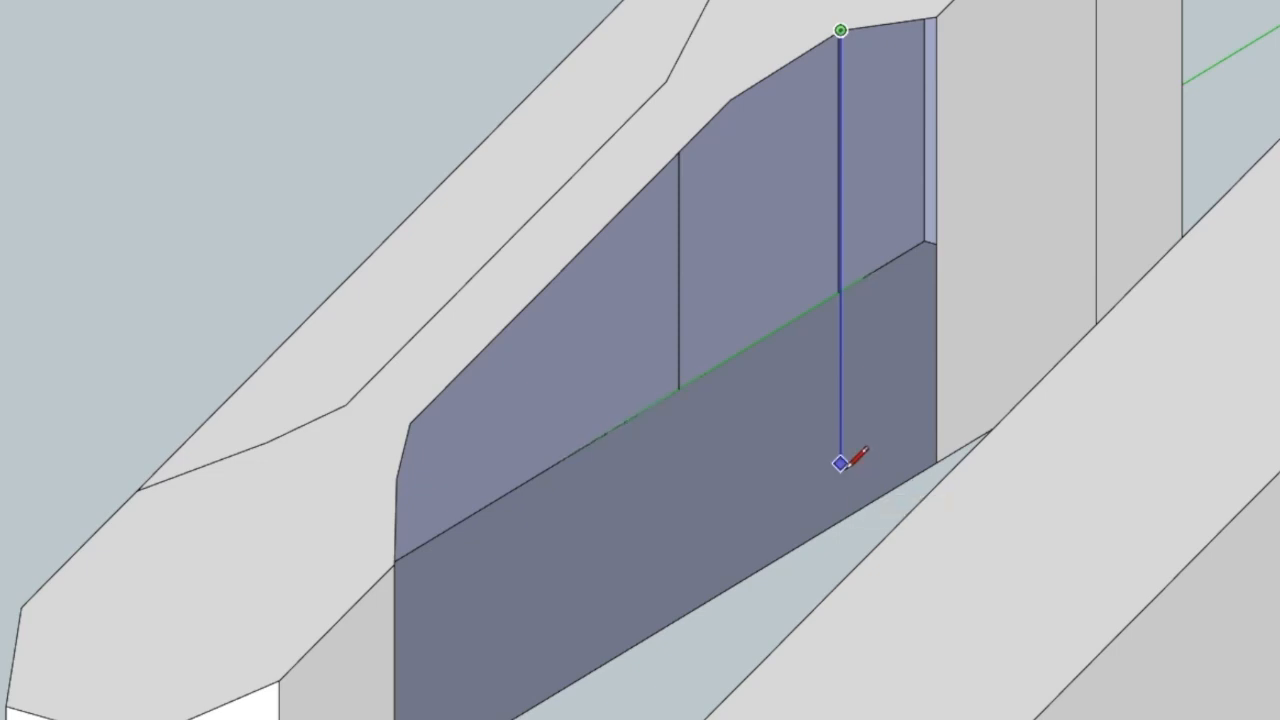
pyautogui.click(840, 463)
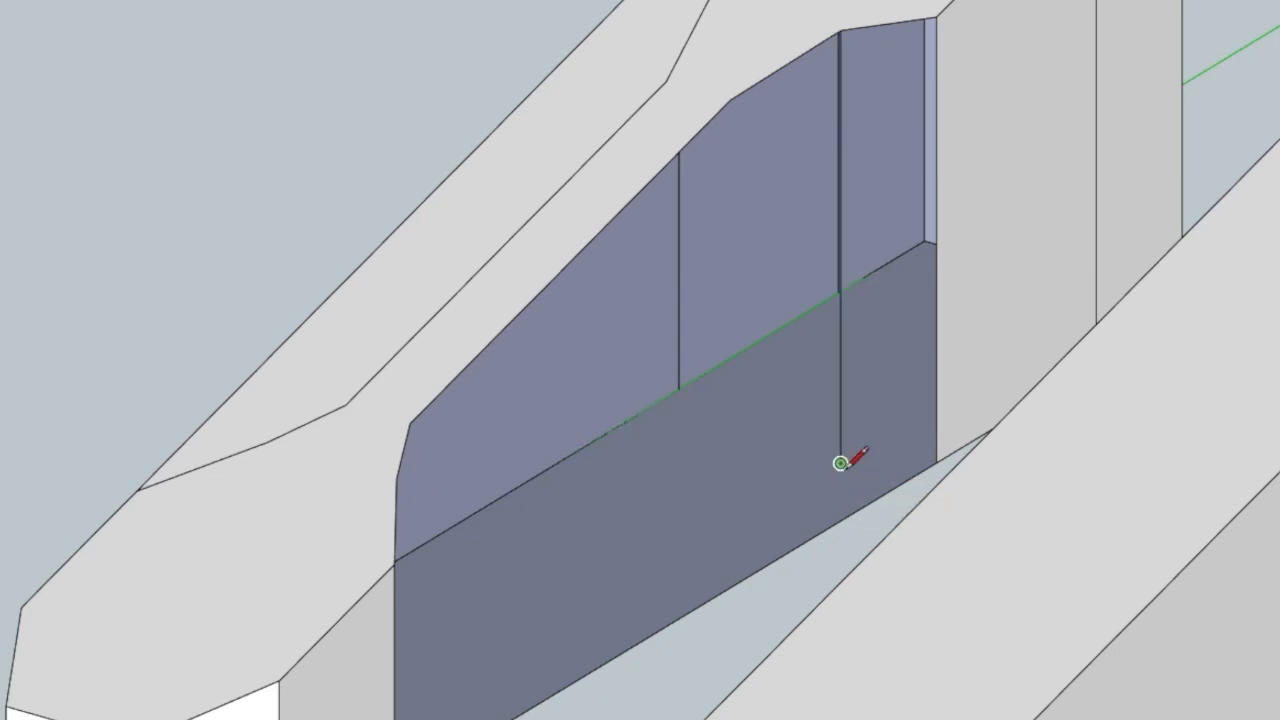
pyautogui.click(938, 462)
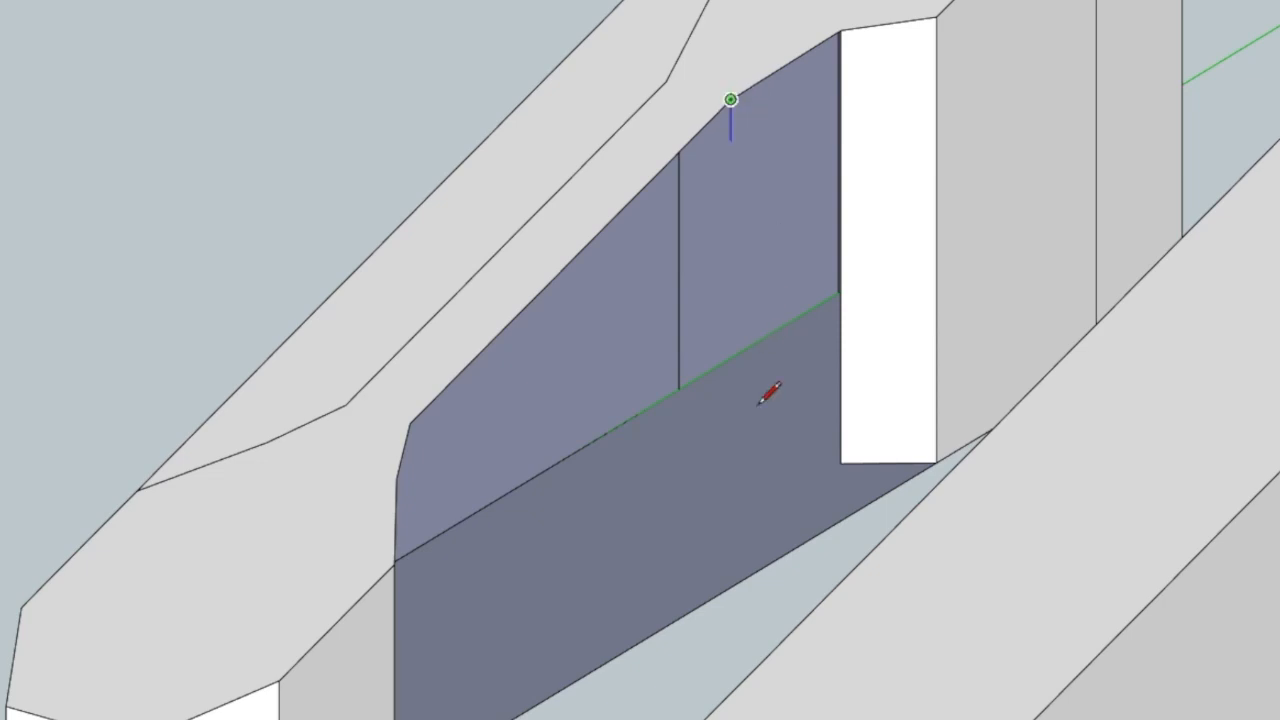
# Draw vertical lines from the next two outline corners and connect their lower ends to close the short angled face and the long recess face
pyautogui.click(730, 500)
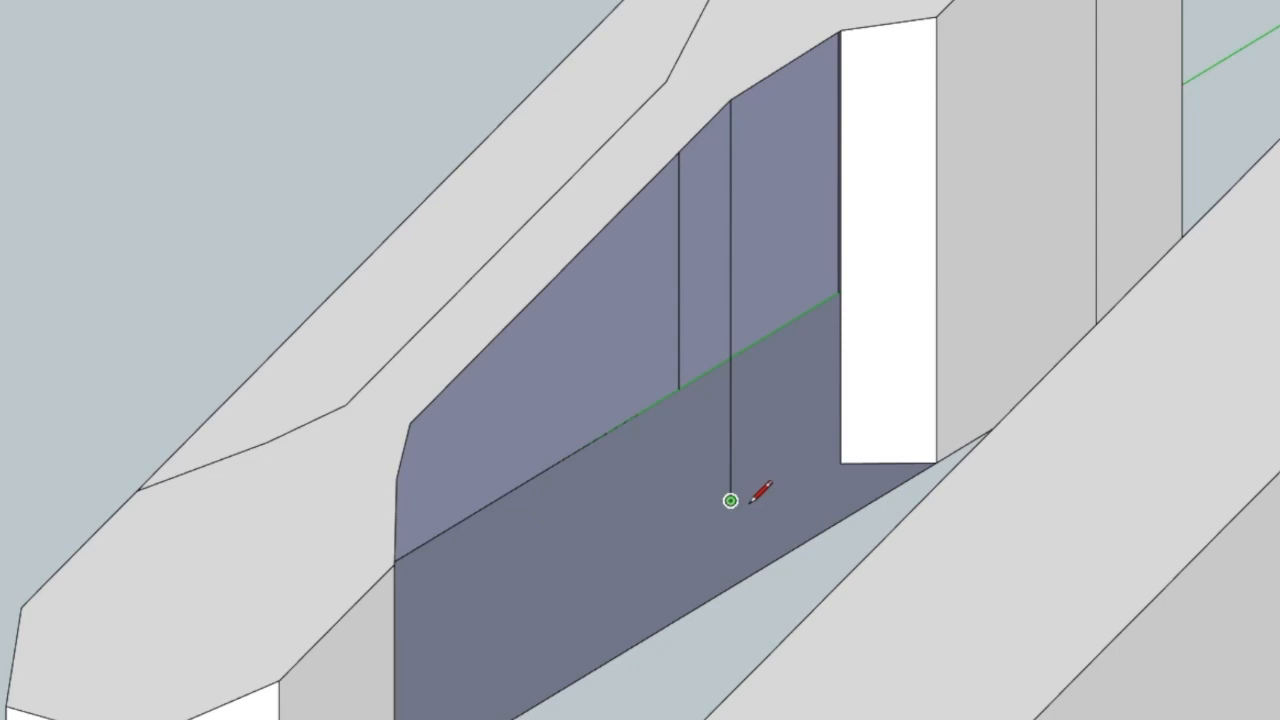
pyautogui.click(840, 463)
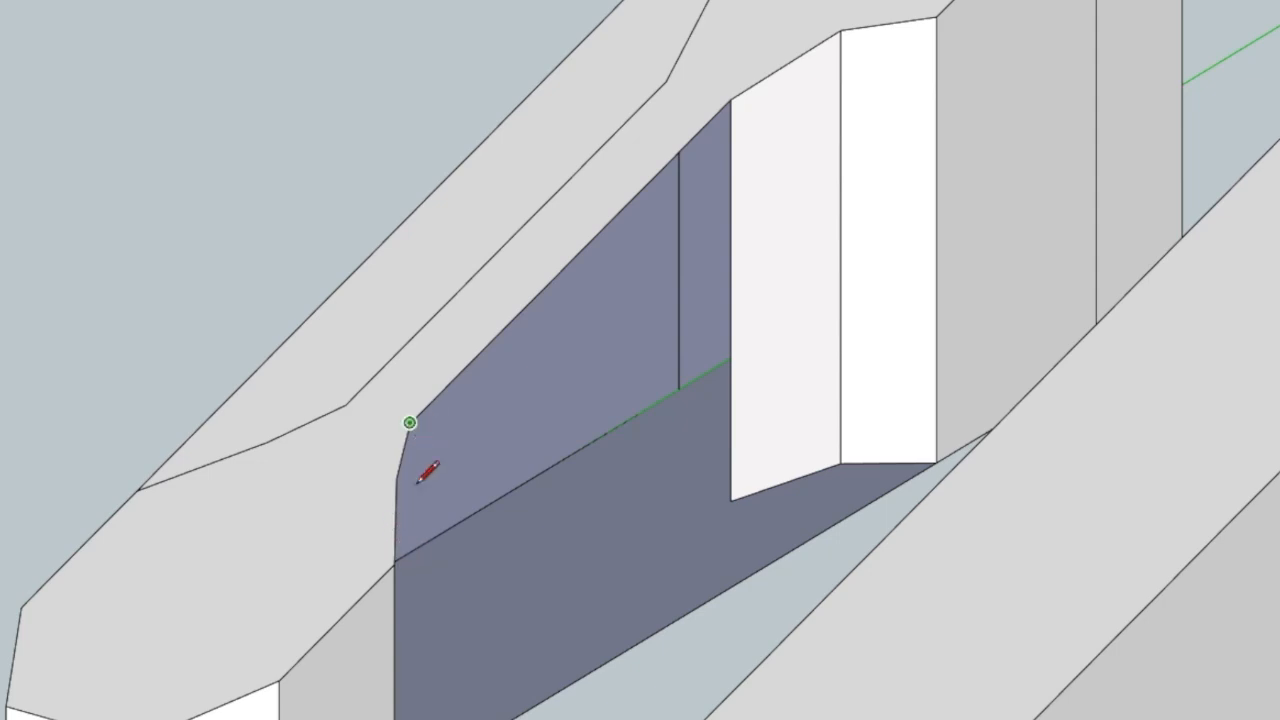
pyautogui.click(409, 694)
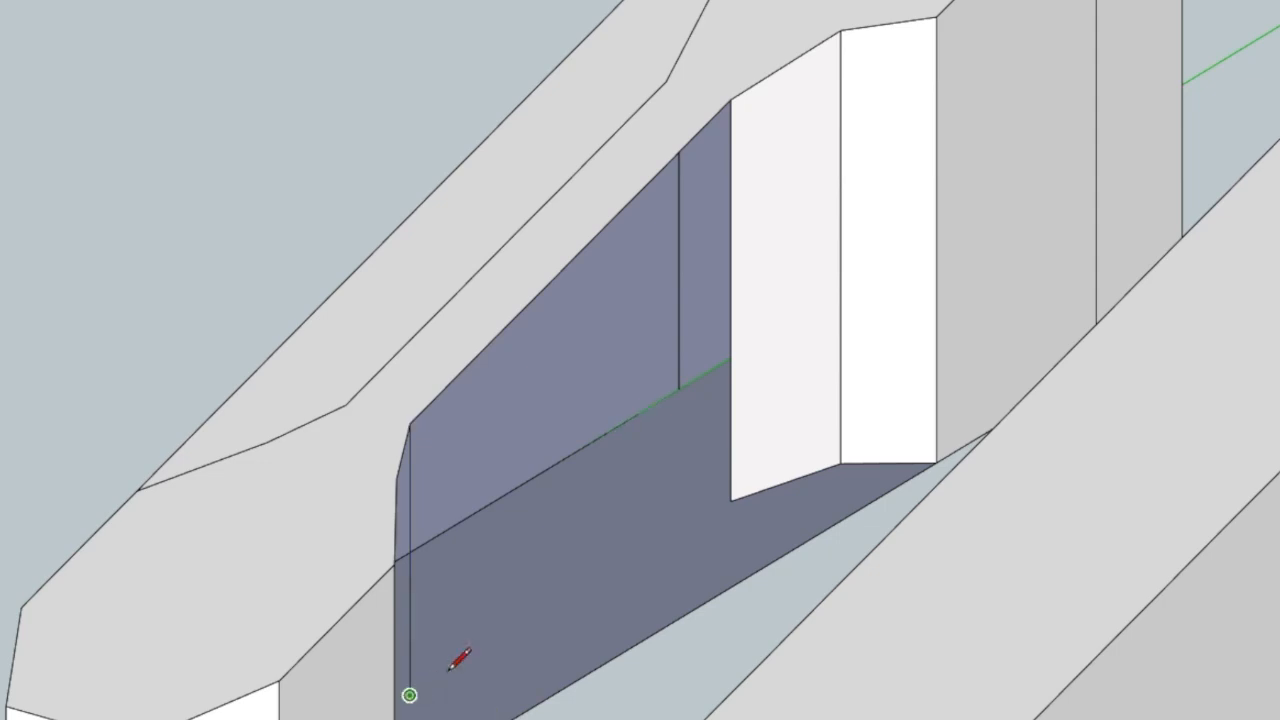
pyautogui.click(734, 499)
# Close the recess's last two faces near the low end with vertical and bottom lines, then erase the leftover bottom edge outside them
pyautogui.press('o')
pyautogui.moveTo(816, 493)
pyautogui.mouseDown()
pyautogui.moveTo(674, 581)
pyautogui.moveTo(691, 585)
pyautogui.mouseUp()
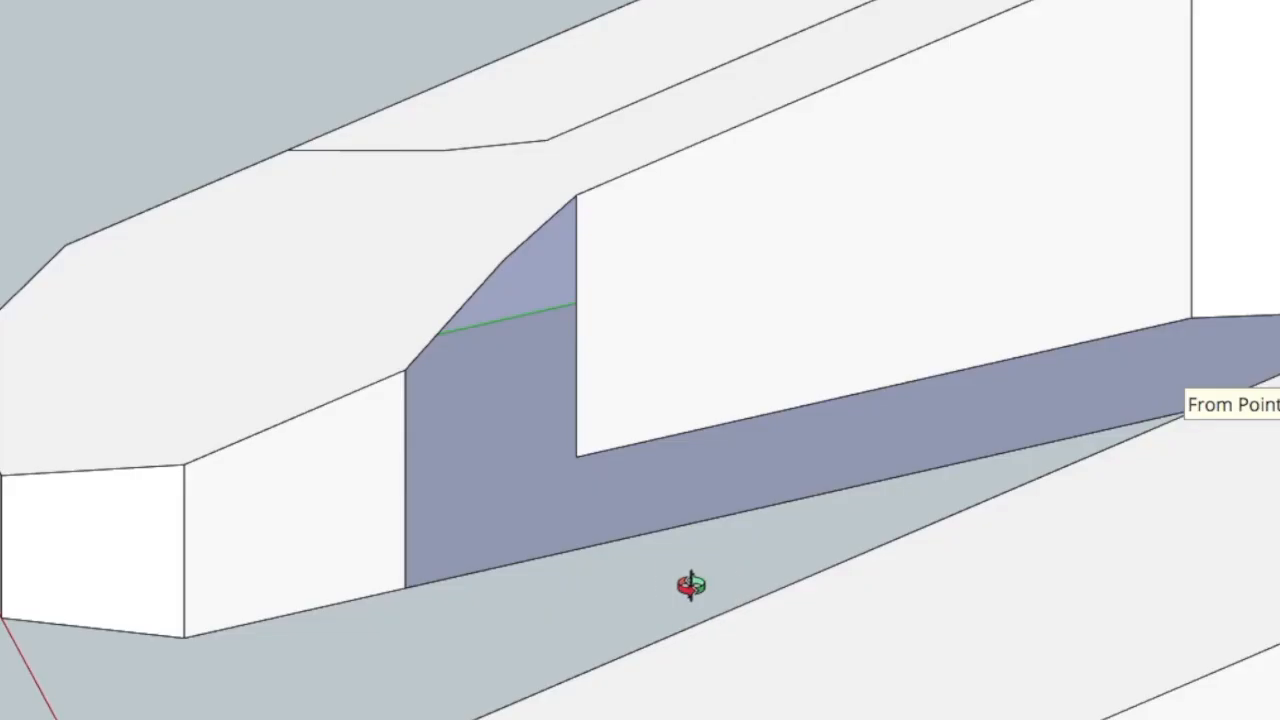
pyautogui.press('l')
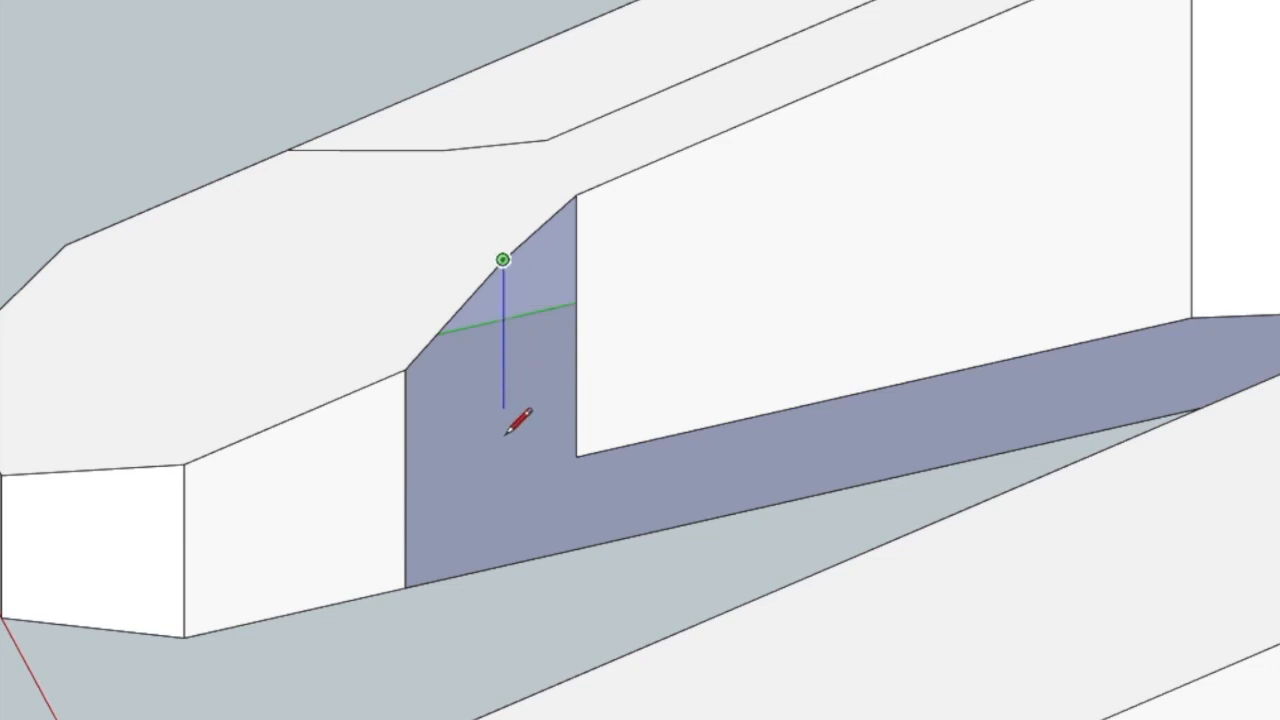
pyautogui.click(503, 503)
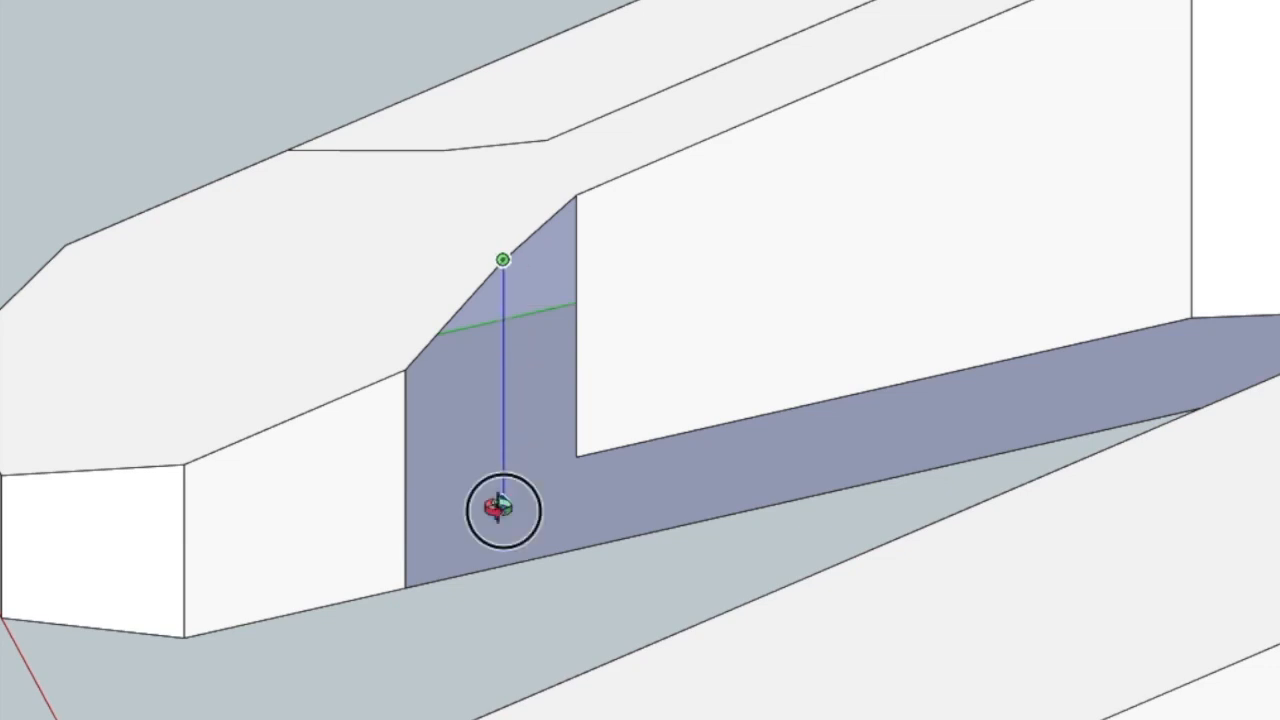
pyautogui.click(576, 456)
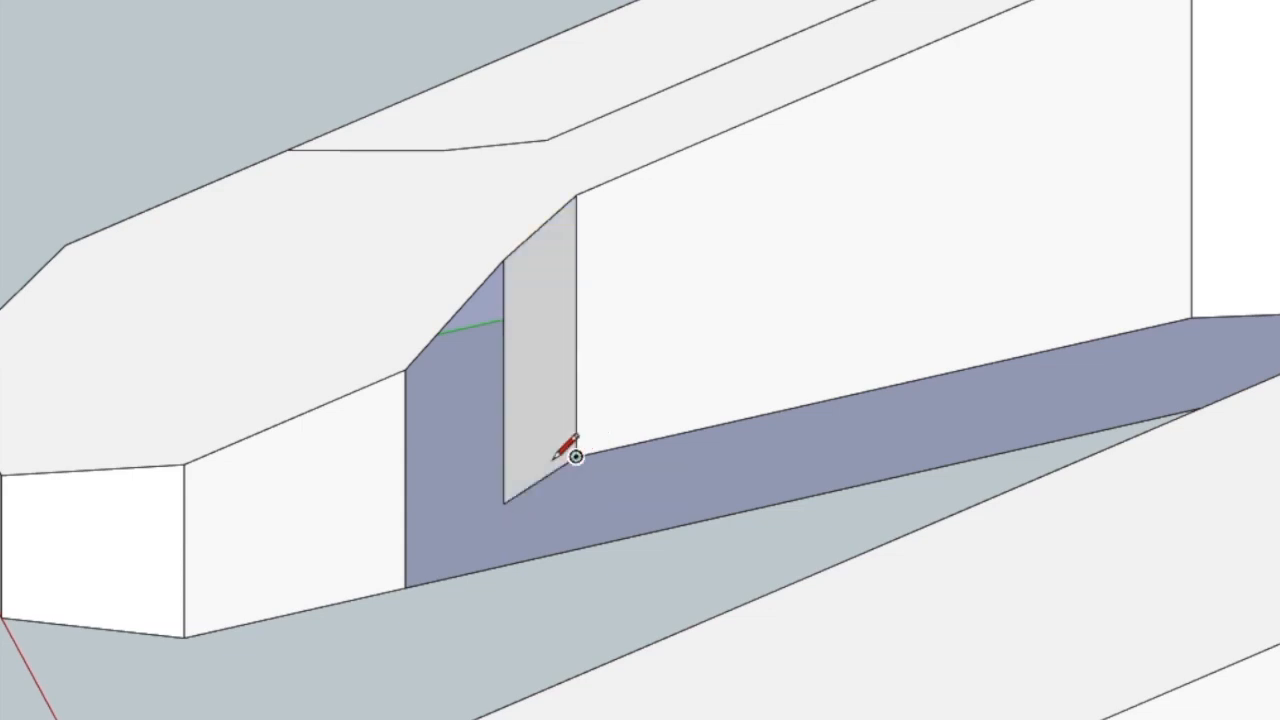
pyautogui.click(404, 586)
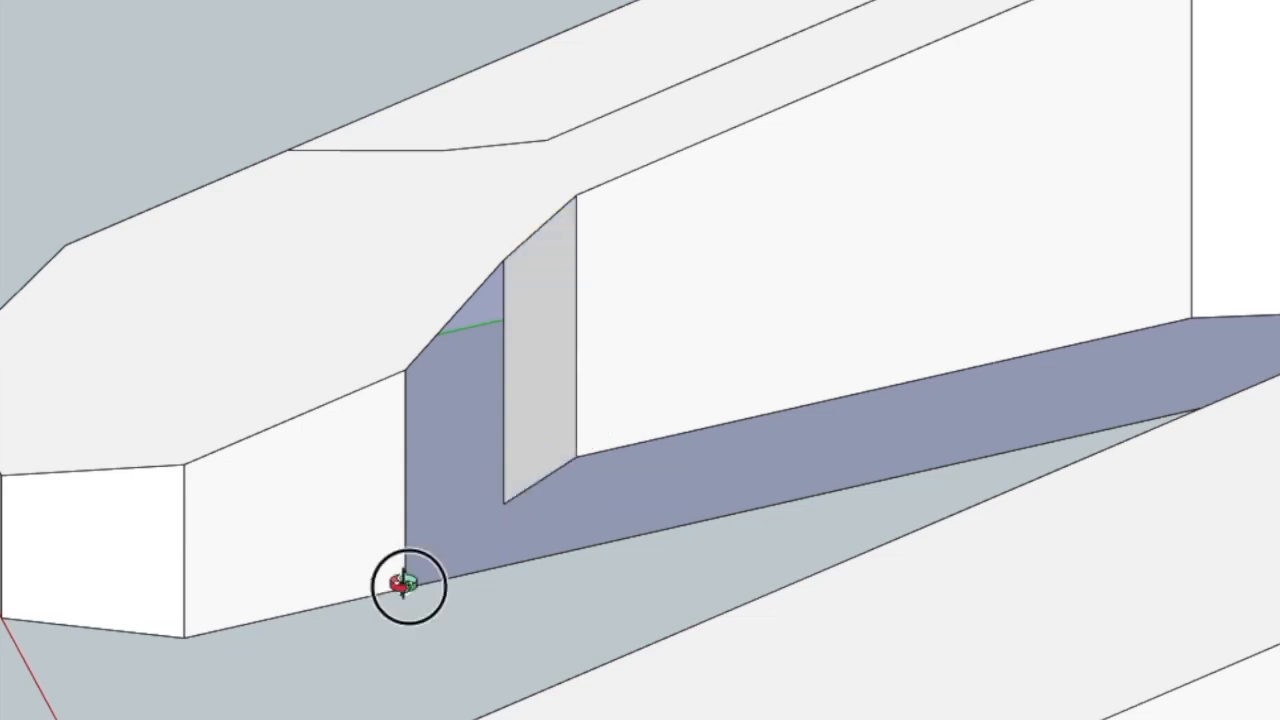
pyautogui.click(503, 503)
pyautogui.press('e')
pyautogui.moveTo(604, 518); pyautogui.dragTo(618, 544)
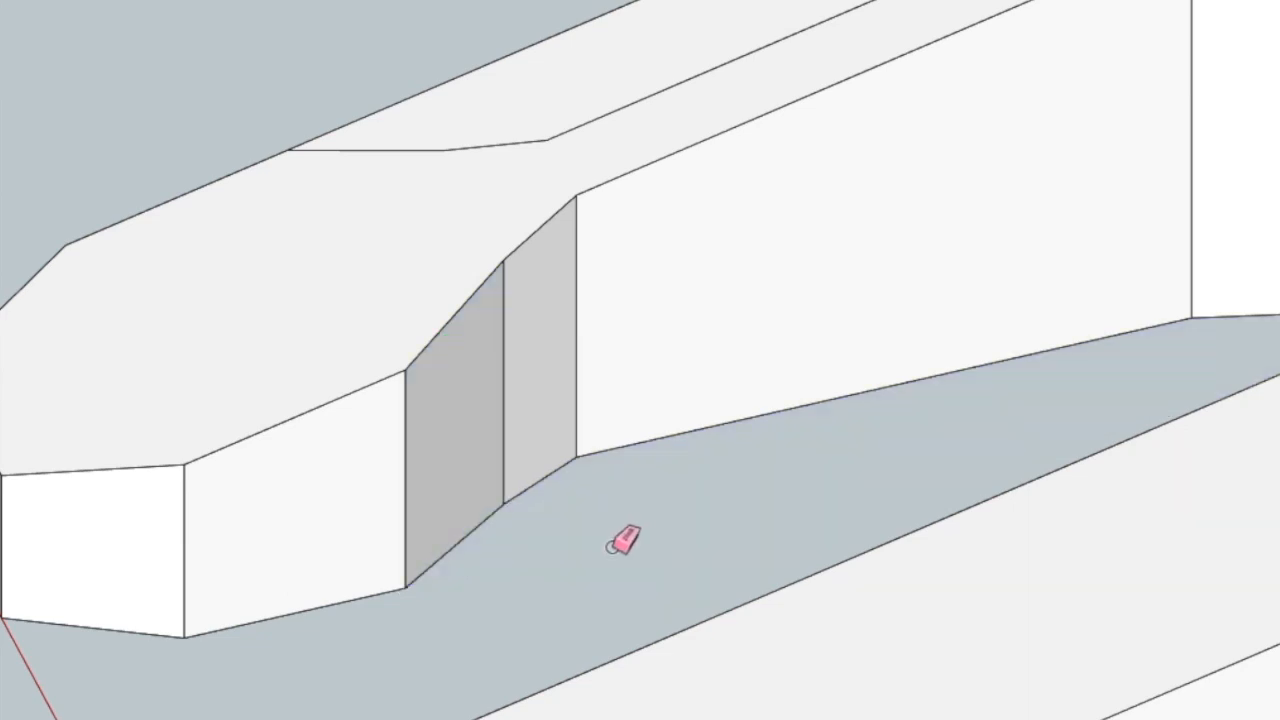
# Close the remaining faces of the green-axis side's recess with vertical and bottom lines, then erase its leftover bottom edge
pyautogui.moveTo(366, 266)
pyautogui.mouseDown(button='middle')
pyautogui.moveTo(574, 337)
pyautogui.moveTo(429, 466)
pyautogui.mouseUp(button='middle')
pyautogui.press('l')
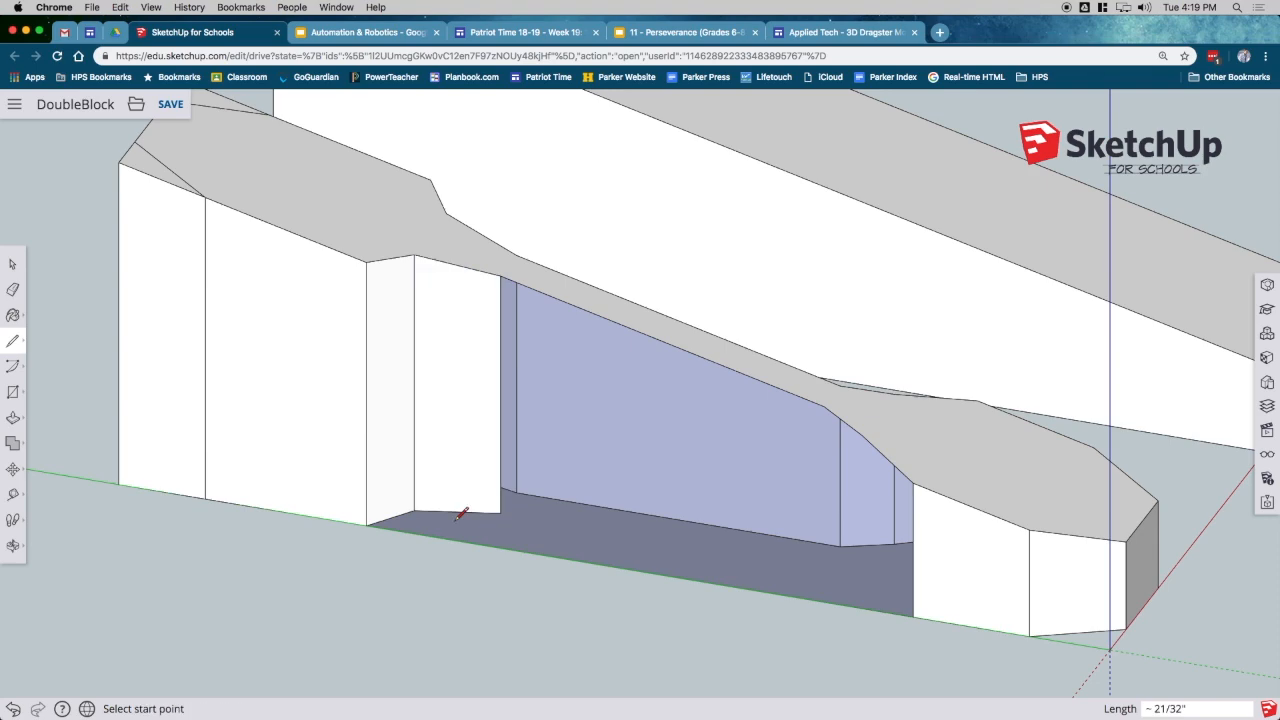
pyautogui.click(825, 567)
pyautogui.click(501, 513)
pyautogui.click(862, 582)
pyautogui.click(913, 617)
pyautogui.press('e')
pyautogui.click(811, 599)
# Erase the leftover bottom edges of the open high-end corner on the green axis
pyautogui.moveTo(811, 594); pyautogui.dragTo(1050, 570, button='middle')
pyautogui.click(516, 532)
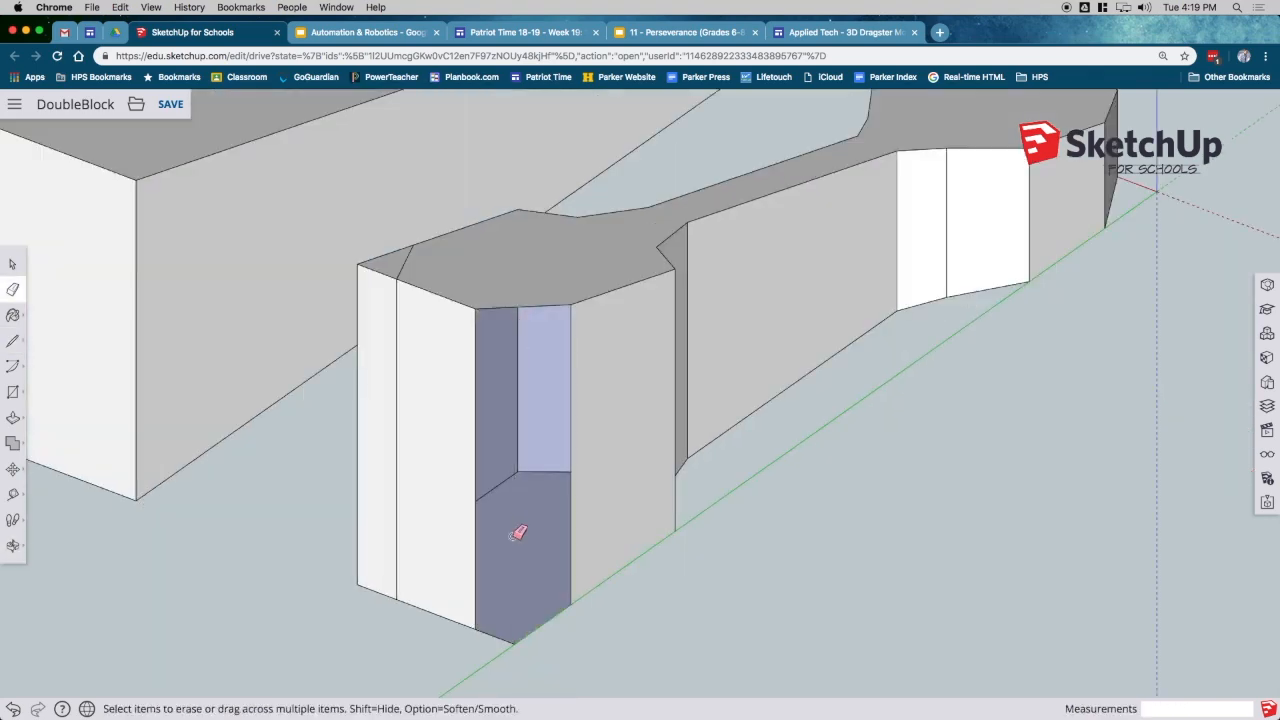
pyautogui.moveTo(524, 529); pyautogui.dragTo(323, 583, button='middle')
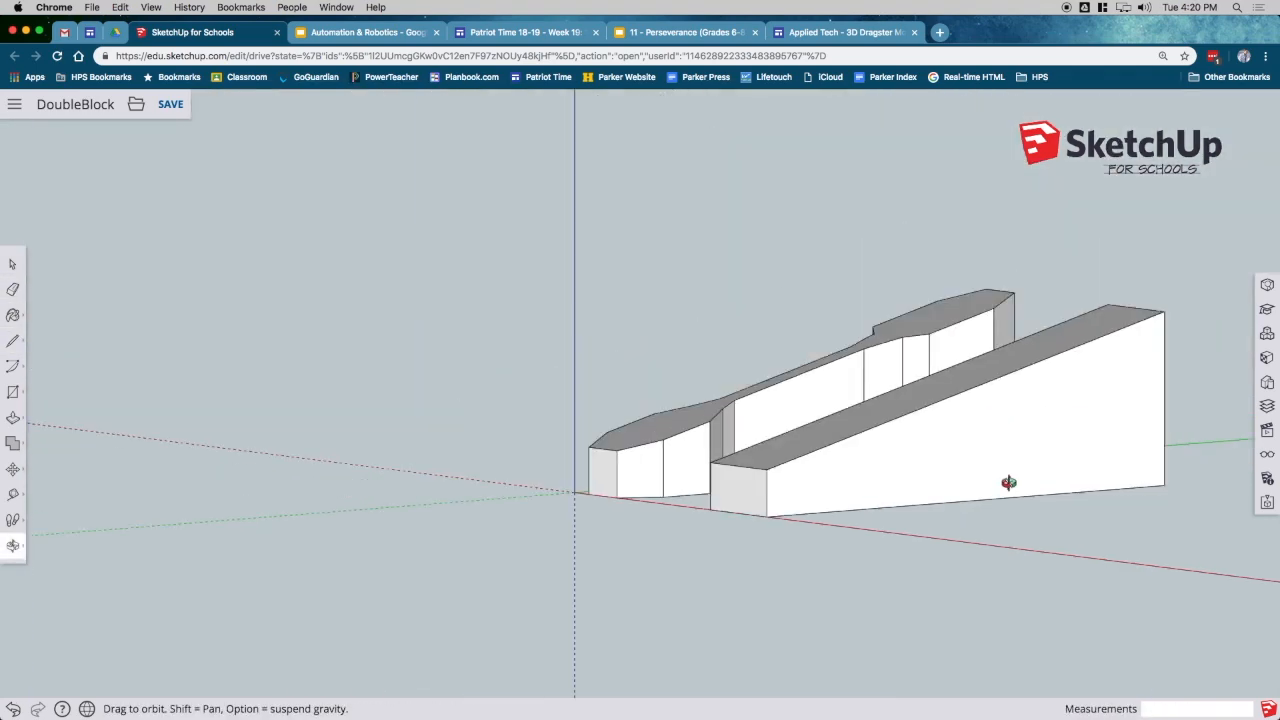
# Add guides parallel to the red axis from the first block's two outer low-end side corners across the second block
pyautogui.moveTo(1006, 480)
pyautogui.mouseDown(button='middle')
pyautogui.moveTo(755, 498)
pyautogui.moveTo(889, 526)
pyautogui.moveTo(977, 583)
pyautogui.moveTo(737, 254)
pyautogui.moveTo(605, 497)
pyautogui.moveTo(306, 460)
pyautogui.moveTo(286, 509)
pyautogui.moveTo(277, 666)
pyautogui.moveTo(397, 486)
pyautogui.moveTo(614, 263)
pyautogui.moveTo(626, 257)
pyautogui.moveTo(680, 366)
pyautogui.mouseUp(button='middle')
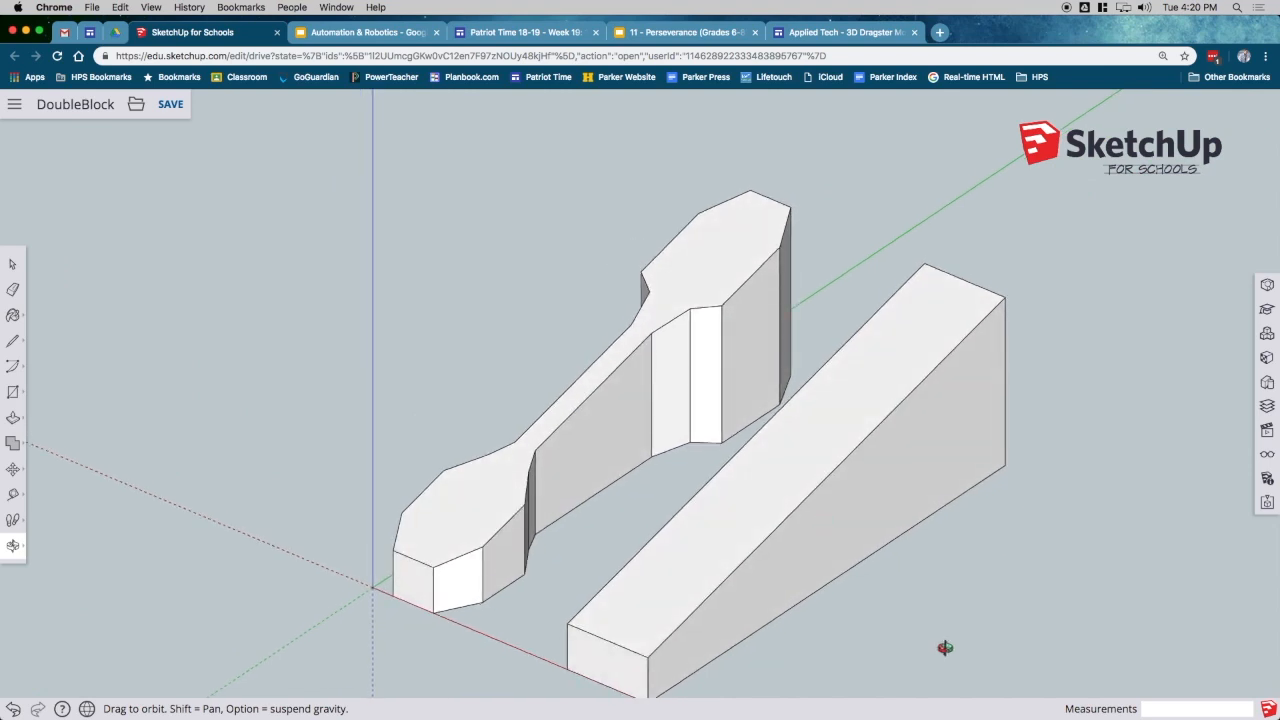
pyautogui.scroll(3, 950, 672)
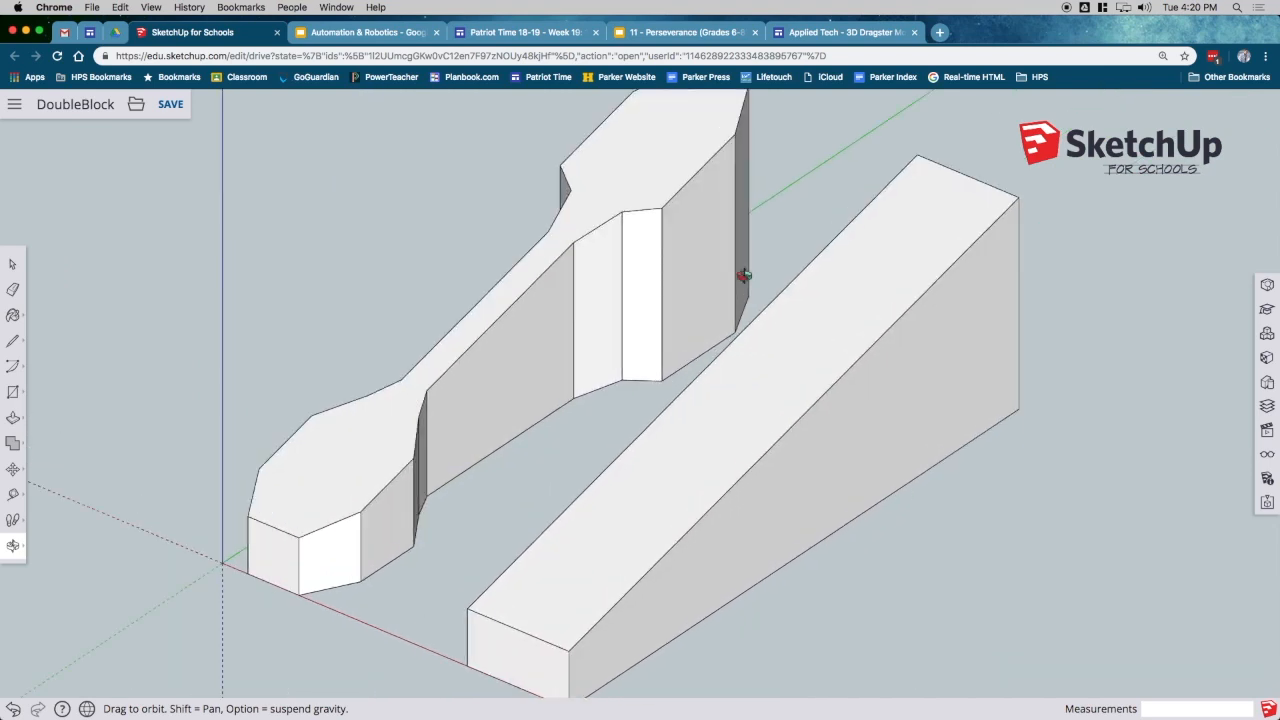
pyautogui.moveTo(745, 276); pyautogui.dragTo(769, 252, button='middle')
pyautogui.moveTo(737, 471); pyautogui.dragTo(689, 417)
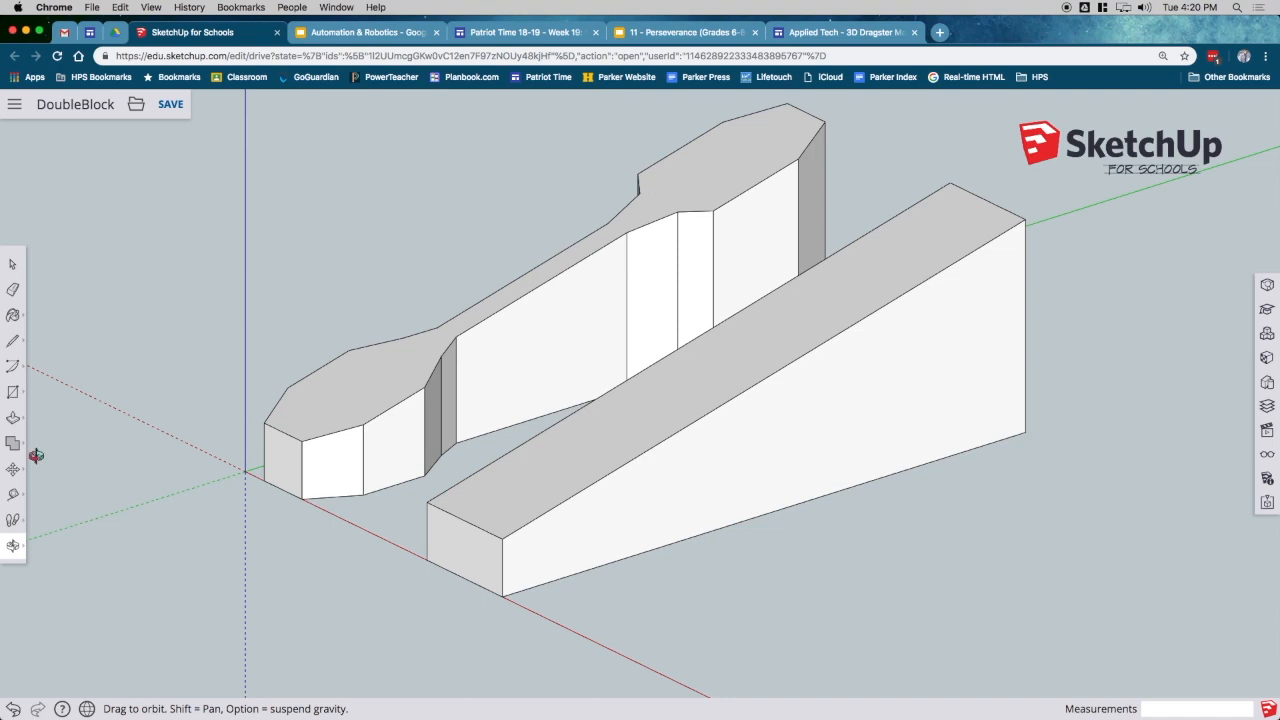
pyautogui.click(13, 498)
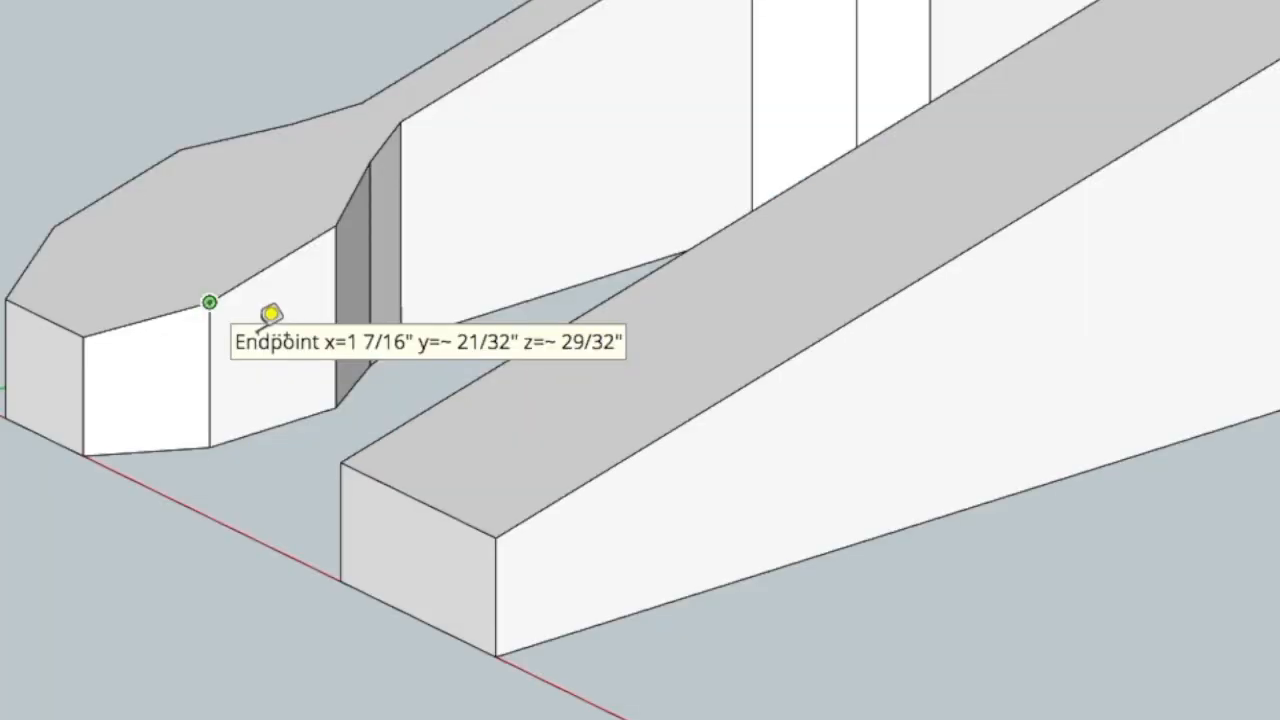
pyautogui.click(363, 424)
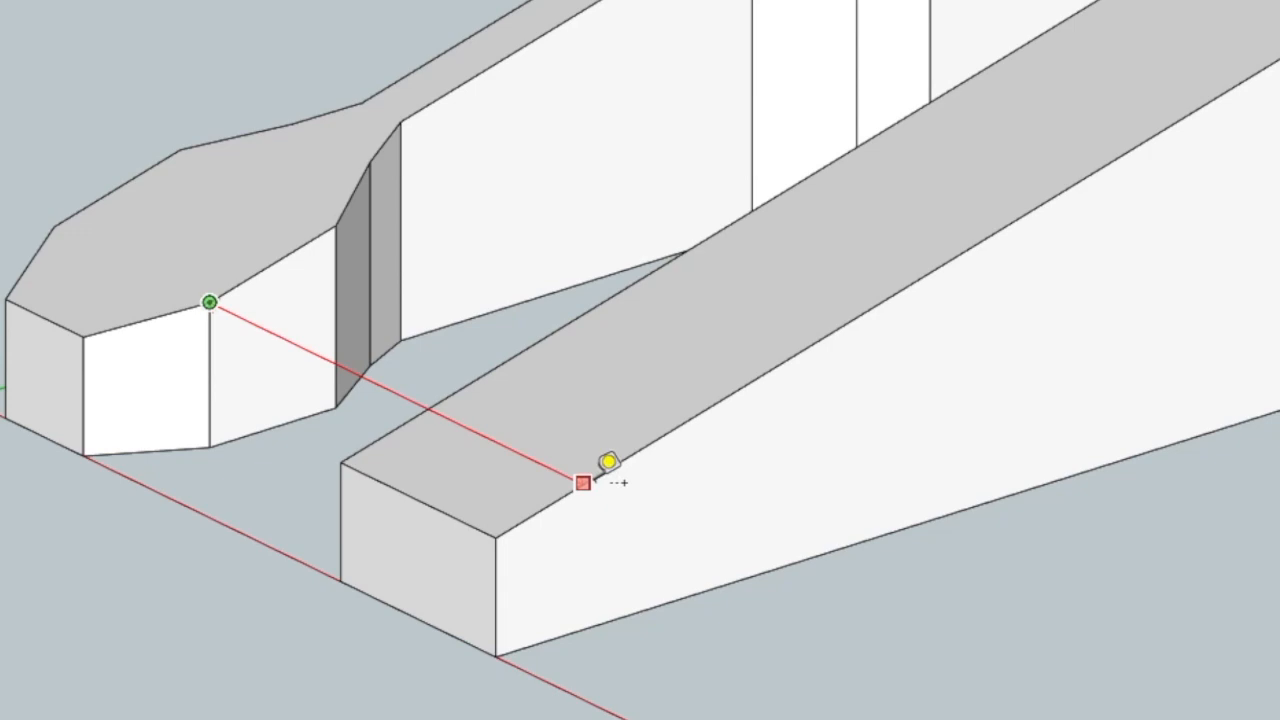
pyautogui.click(583, 483)
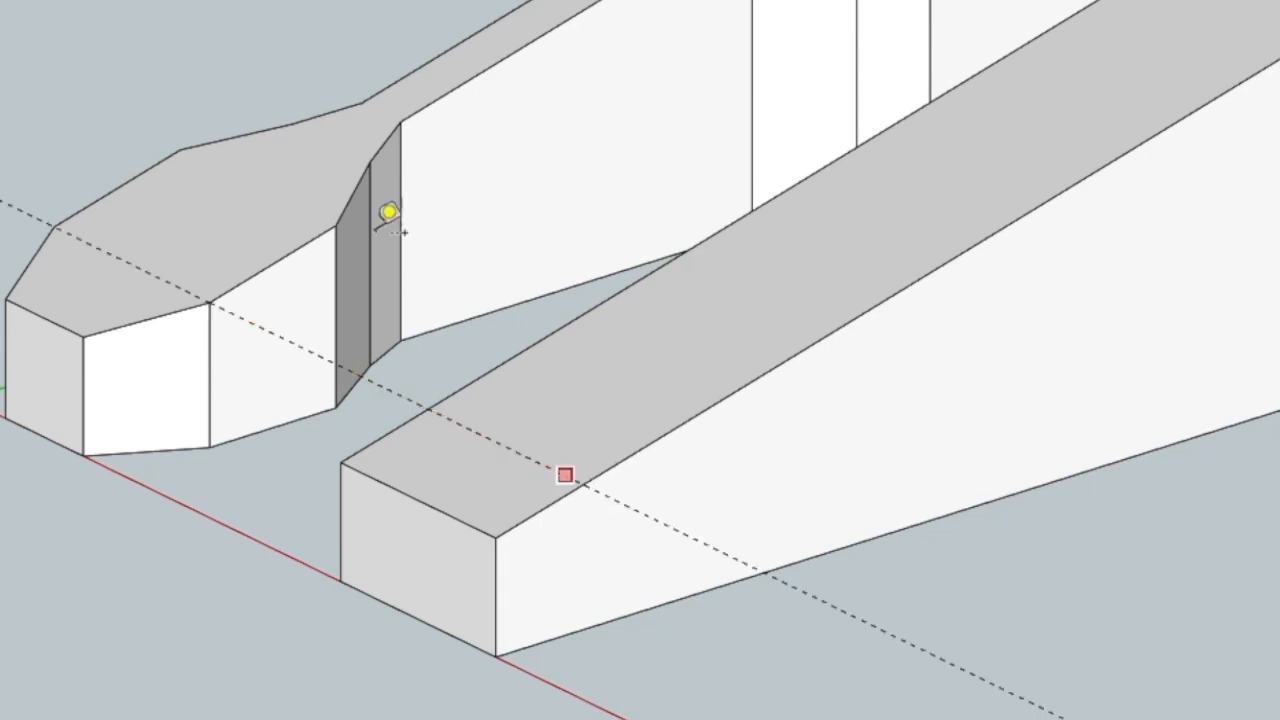
pyautogui.click(337, 223)
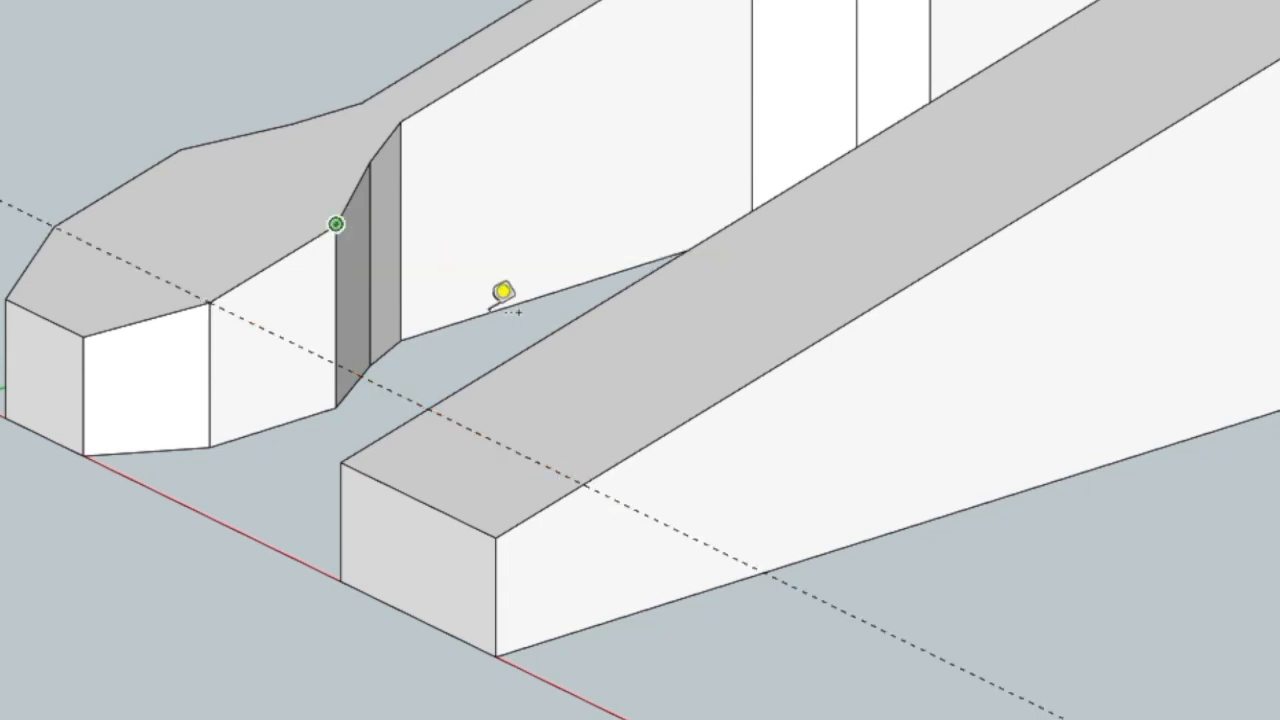
pyautogui.click(708, 405)
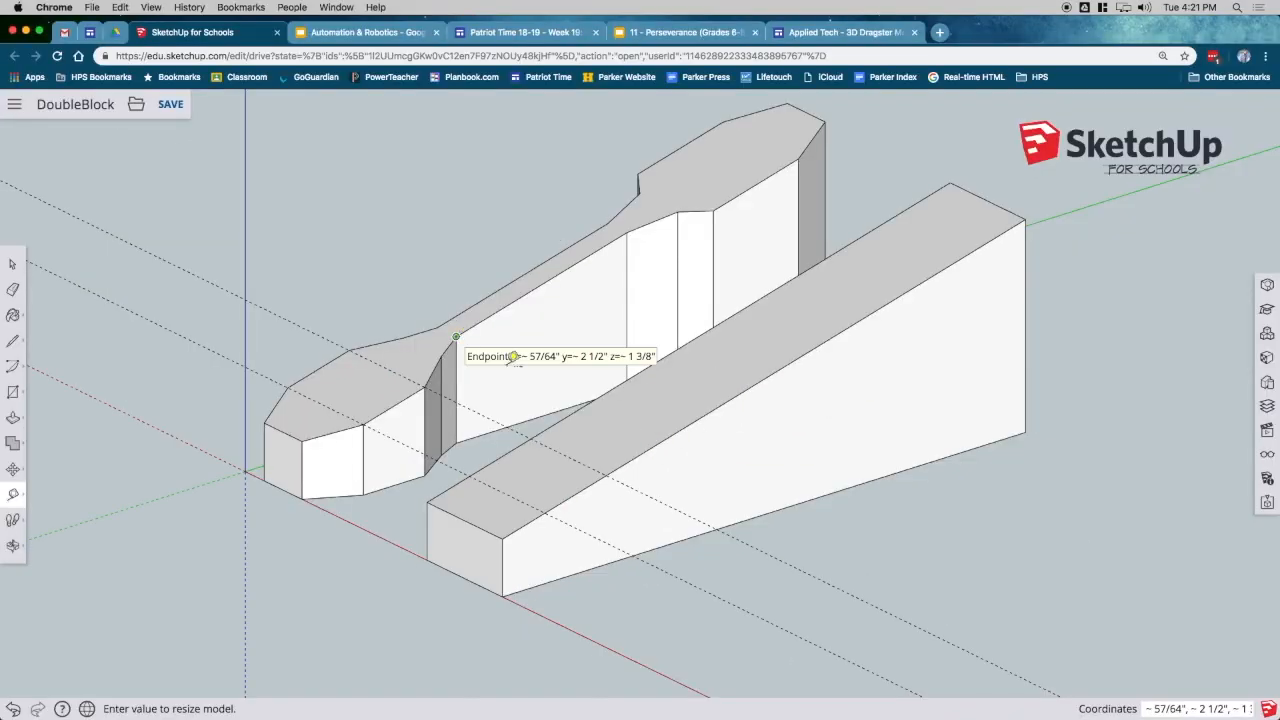
# Add red-axis guides from the remaining recess corners and the high-end outline corner across the second block's top
pyautogui.click(679, 211)
pyautogui.click(893, 302)
pyautogui.click(713, 210)
pyautogui.click(900, 297)
pyautogui.click(799, 159)
pyautogui.click(986, 246)
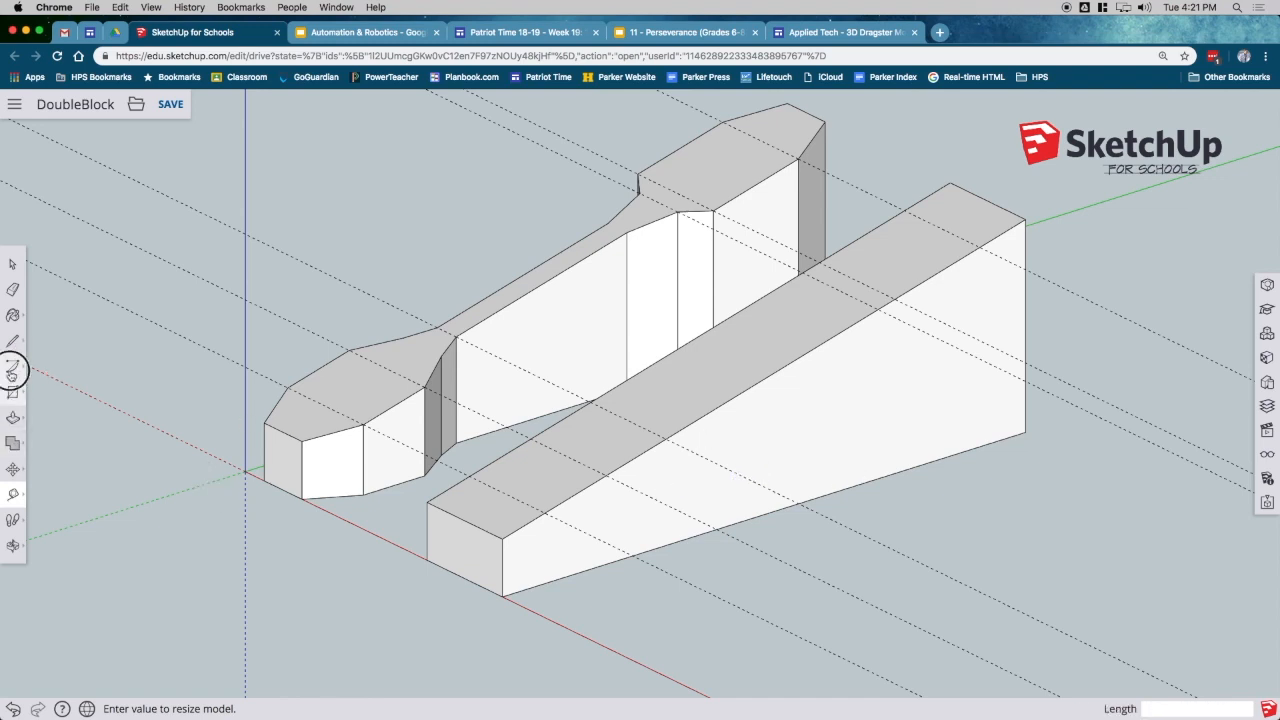
# Draw a 2 Point Arc between the recess guides on the second block's sloped top edge, bulging about 15/16" down the side face
pyautogui.moveTo(13, 366)
pyautogui.click(64, 354)
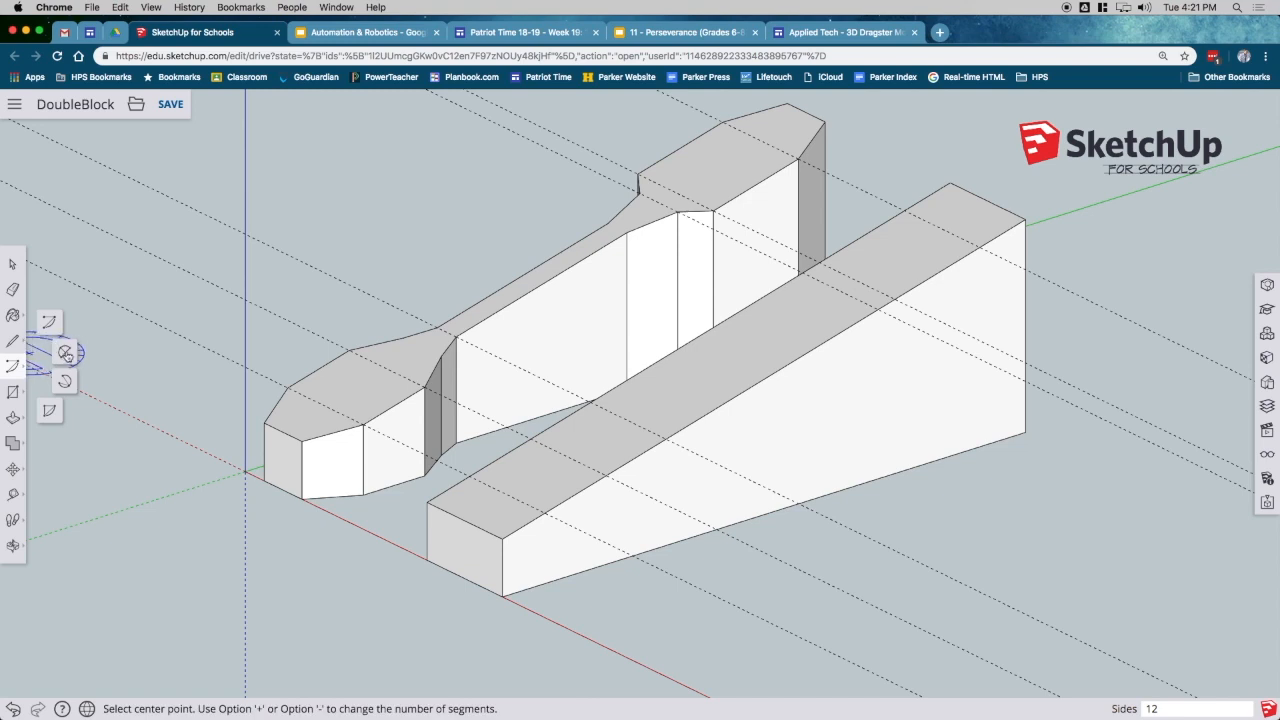
pyautogui.click(66, 351)
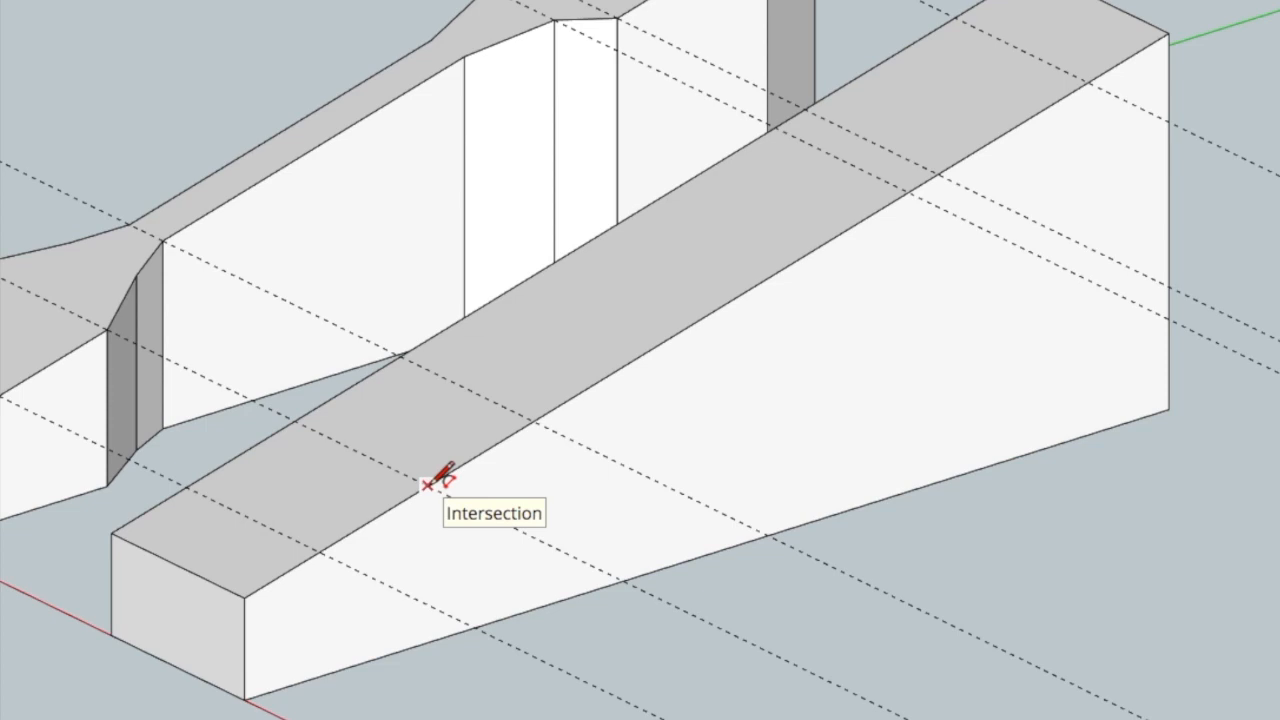
pyautogui.click(608, 473)
pyautogui.click(937, 174)
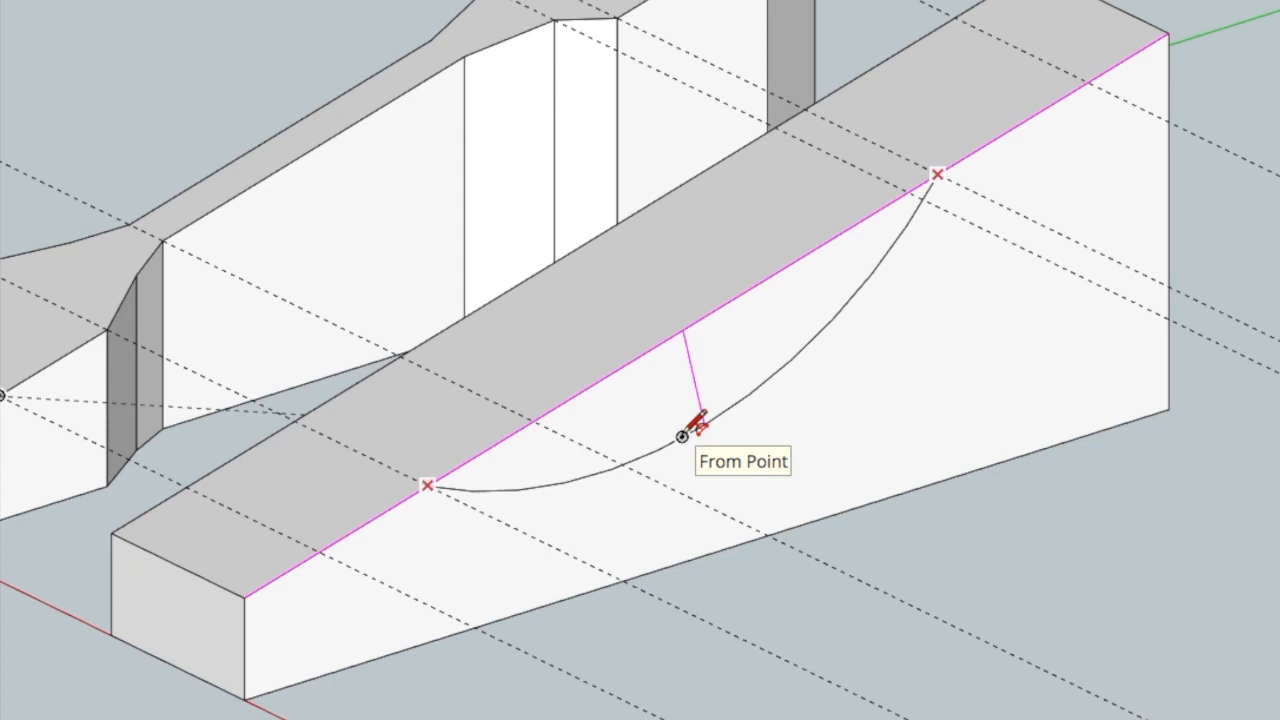
pyautogui.click(733, 438)
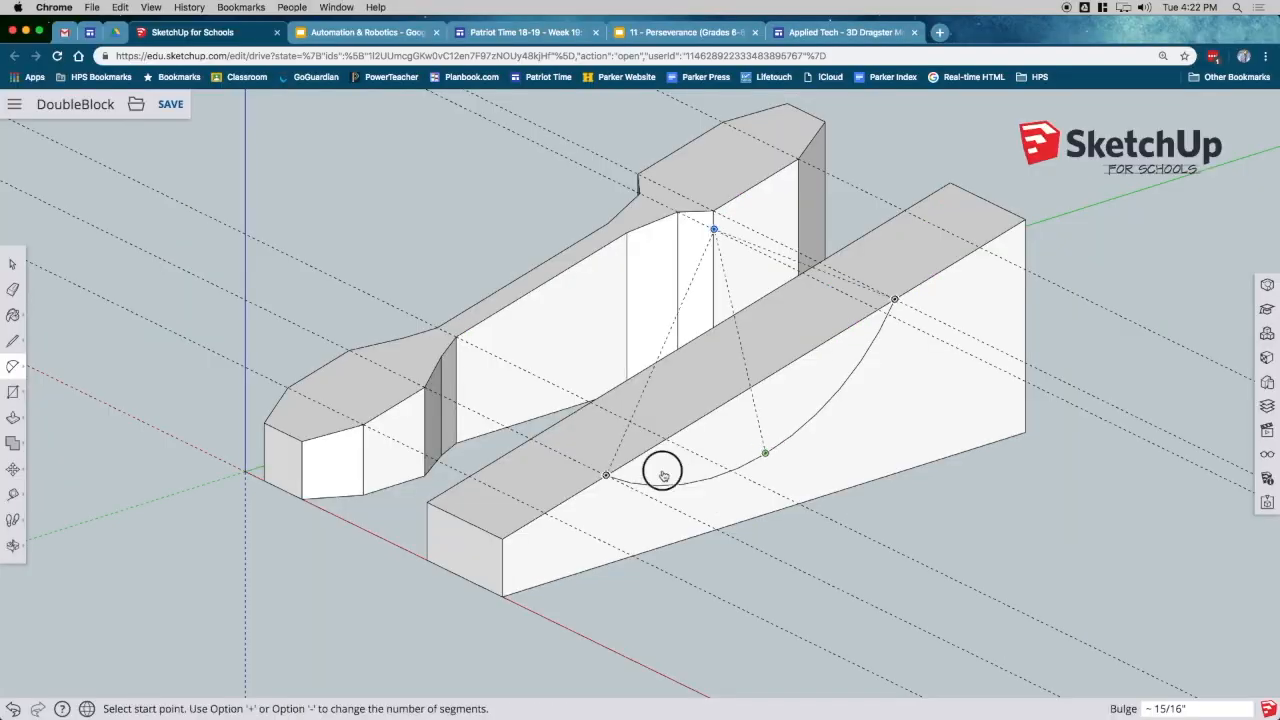
# Draw an arc along the bottom edge of the second block's side face, bulging about 17/32" upward beneath the large arc
pyautogui.moveTo(714, 423); pyautogui.dragTo(791, 366, button='middle')
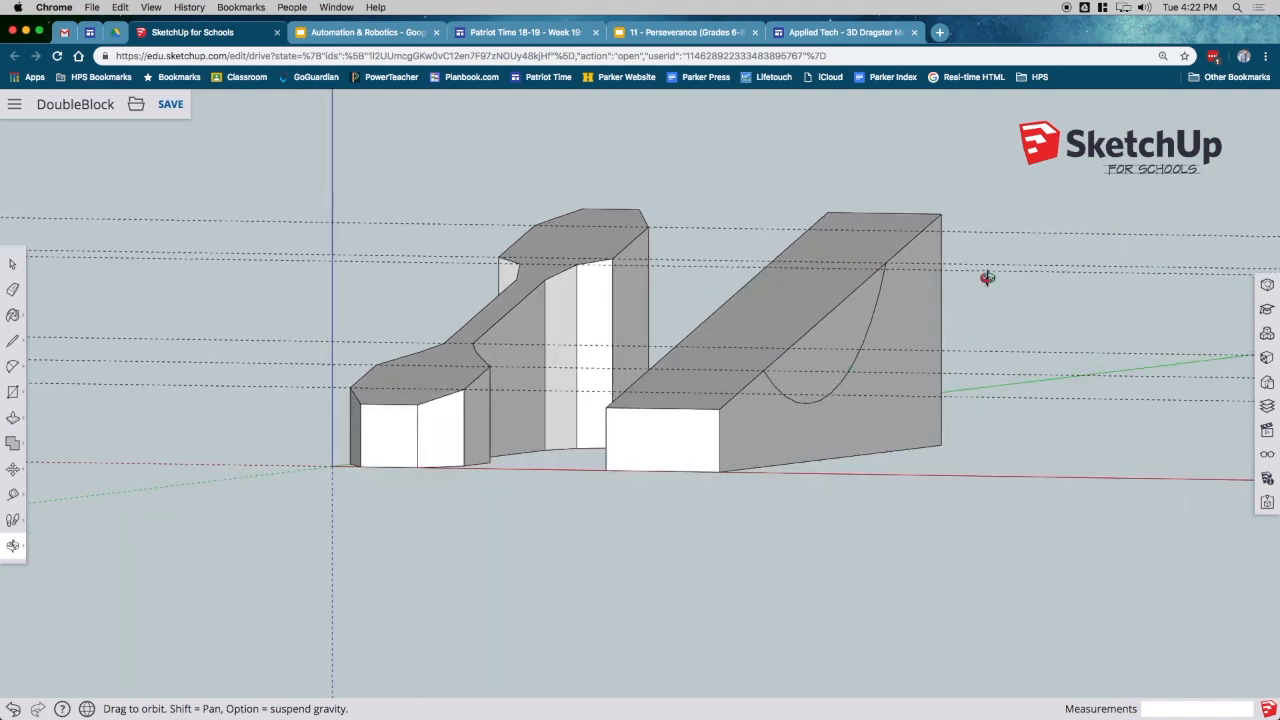
pyautogui.moveTo(854, 406); pyautogui.dragTo(729, 474, button='middle')
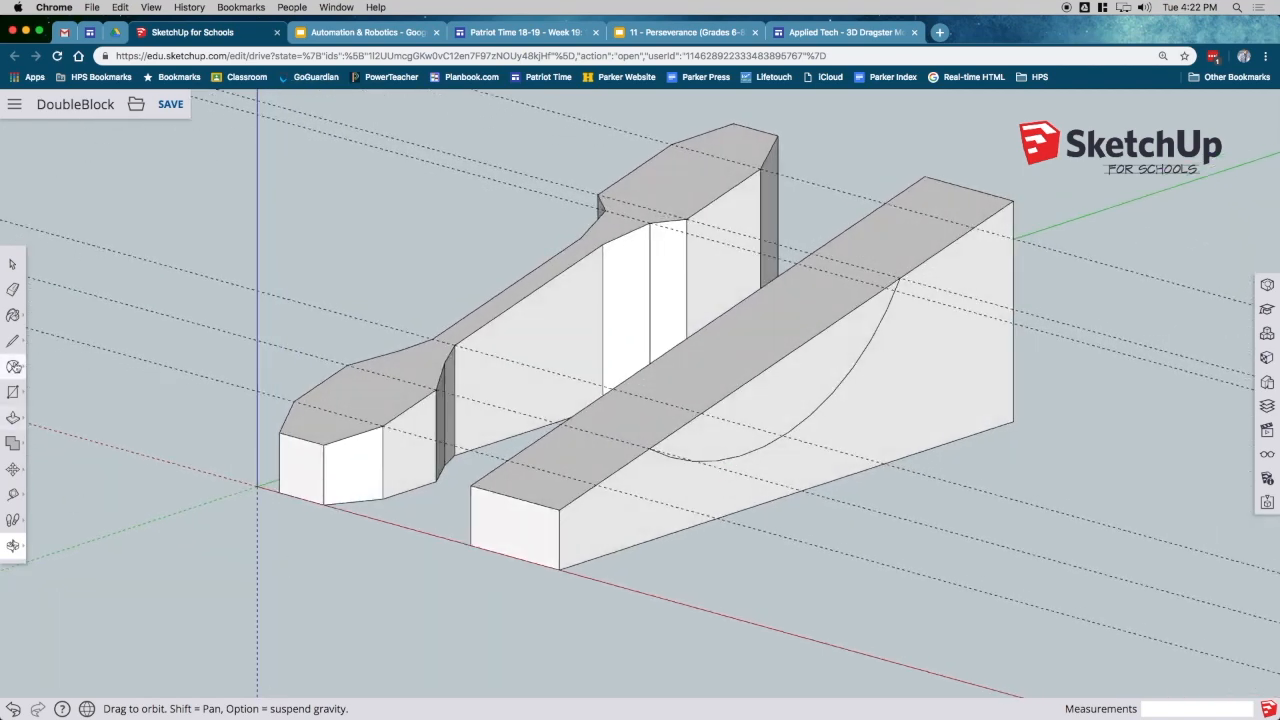
pyautogui.click(13, 366)
pyautogui.click(645, 542)
pyautogui.click(950, 442)
pyautogui.click(802, 436)
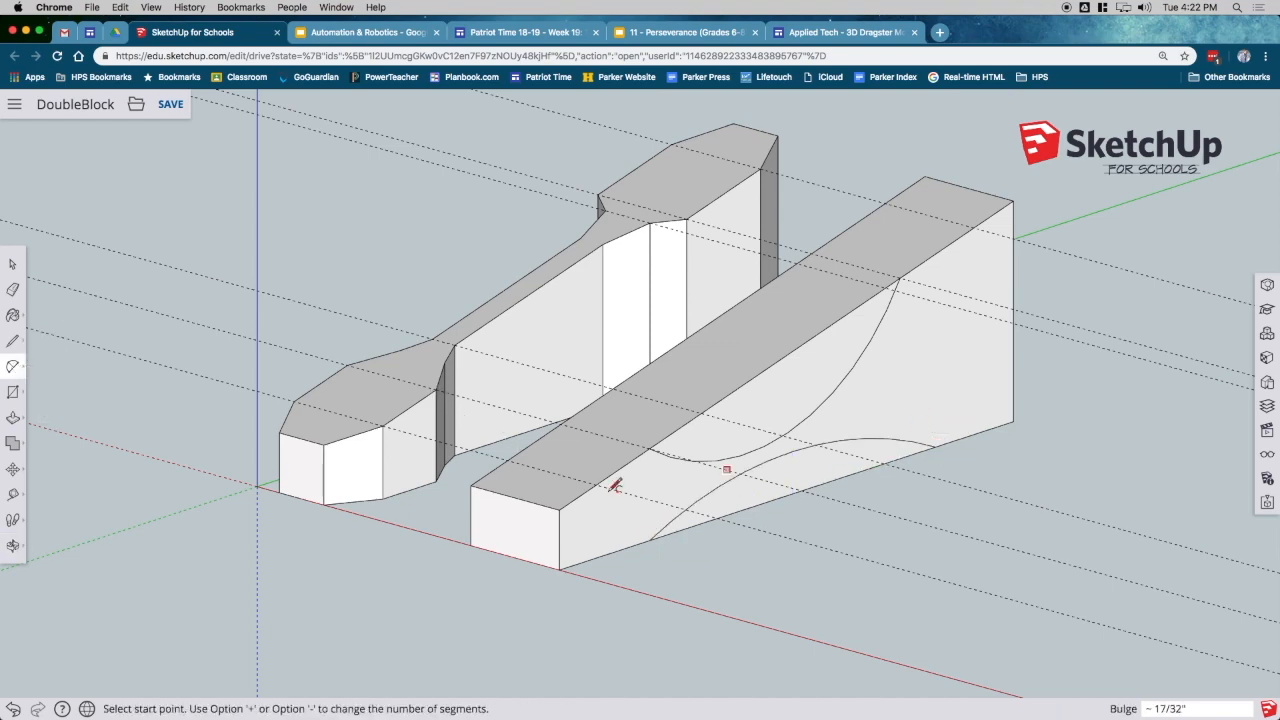
# Draw rounding arcs across the low-end and high-end corners of the second block's side face
pyautogui.scroll(8, 586, 540)
pyautogui.click(503, 541)
pyautogui.click(608, 378)
pyautogui.click(535, 438)
pyautogui.scroll(-8, 586, 480)
pyautogui.scroll(5, 761, 557)
pyautogui.click(783, 437)
pyautogui.click(657, 588)
pyautogui.click(691, 572)
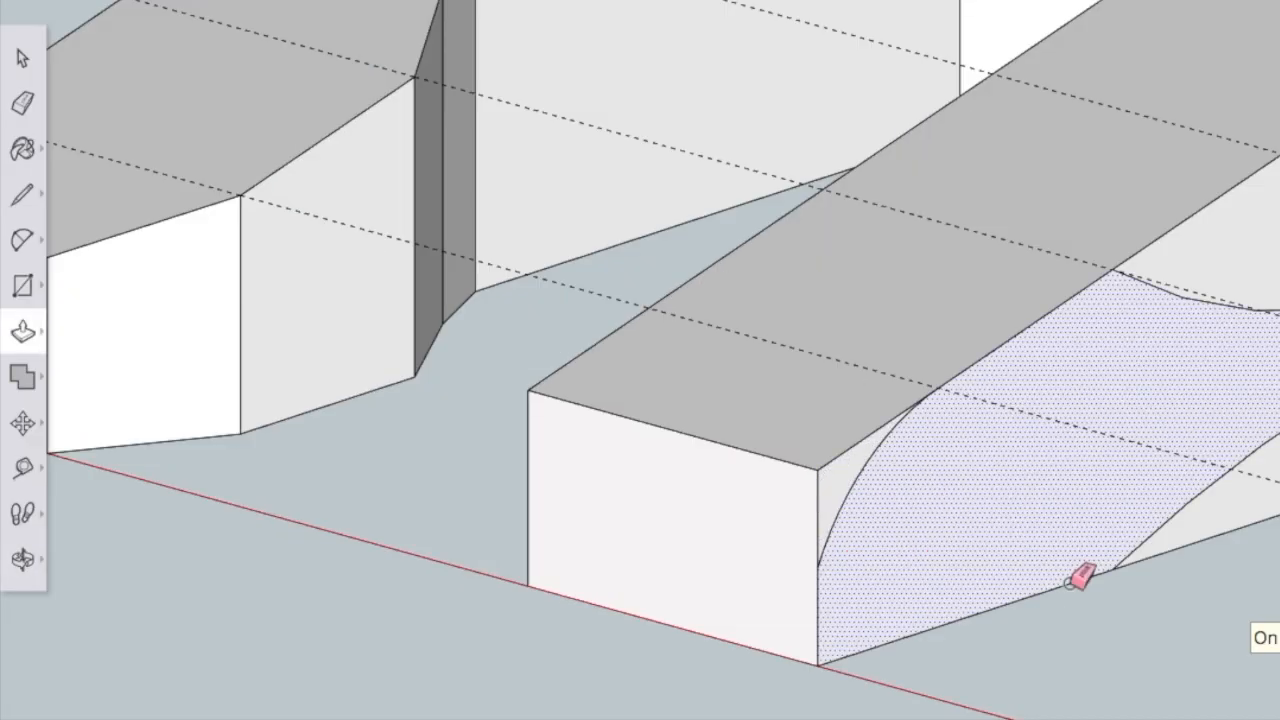
# Erase the low-end guides and push the waste outside the low-end corner arc through the full width of the second block
pyautogui.press('e')
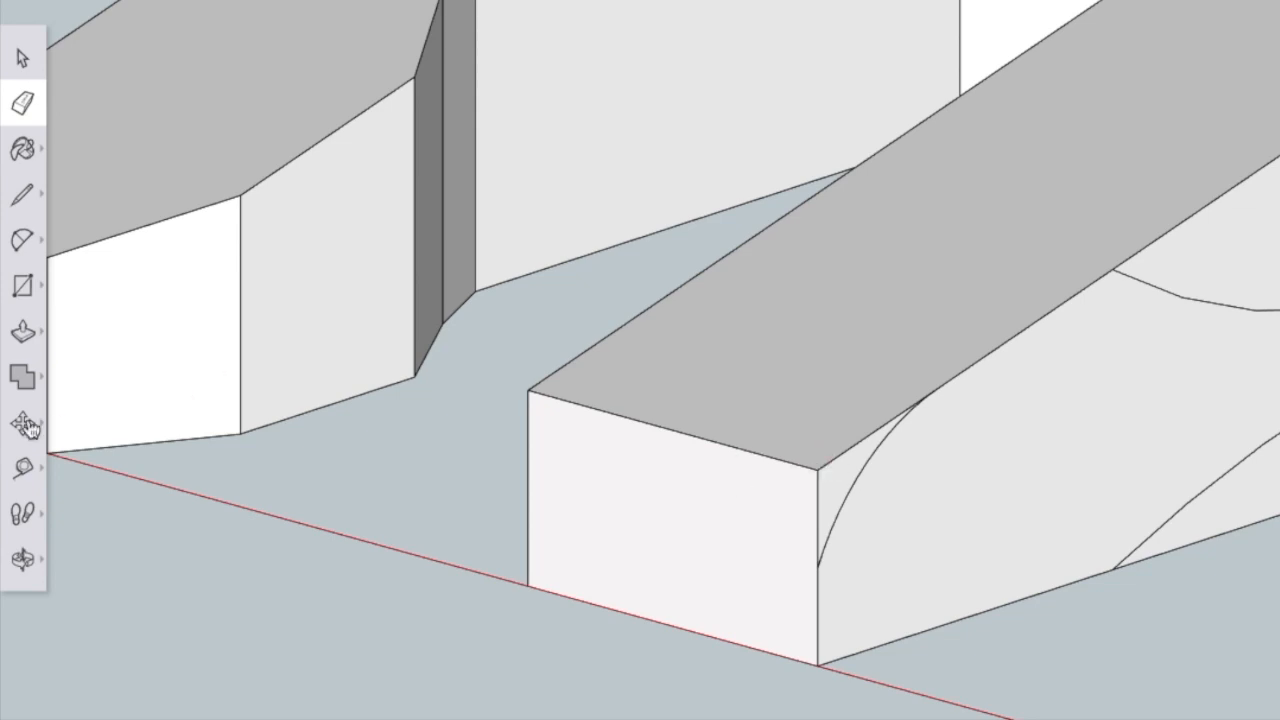
pyautogui.click(22, 335)
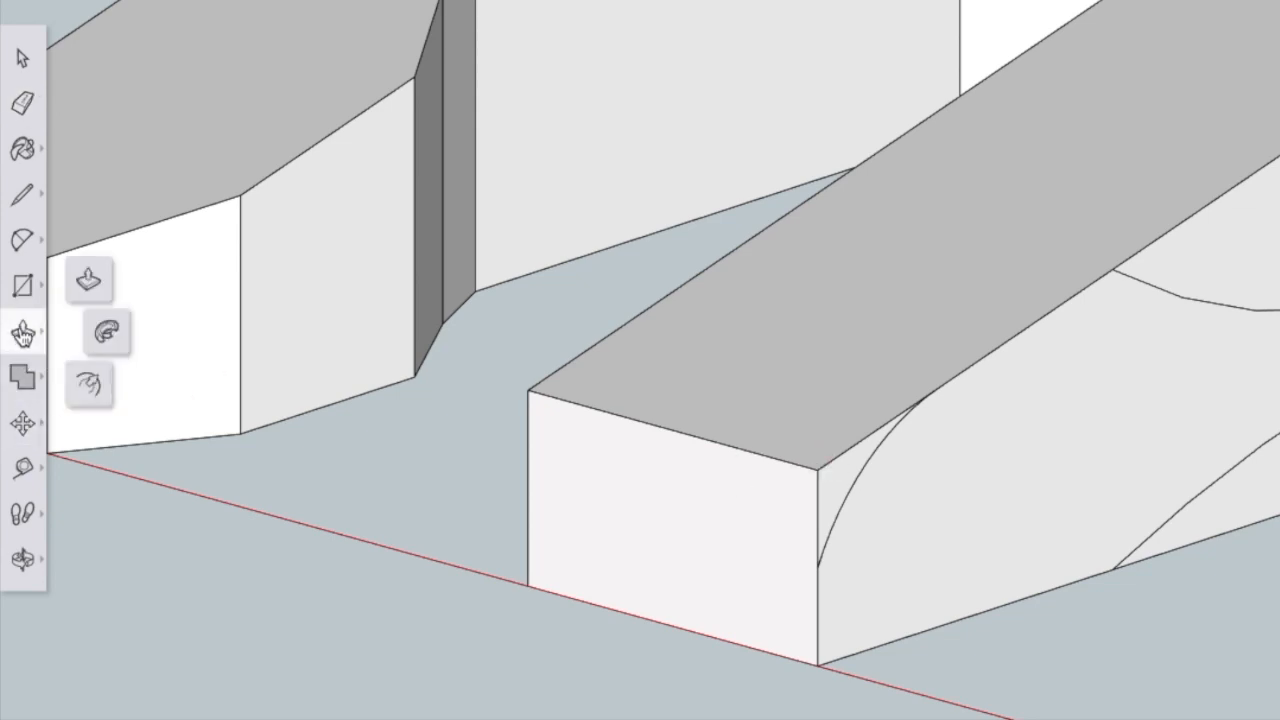
pyautogui.click(93, 288)
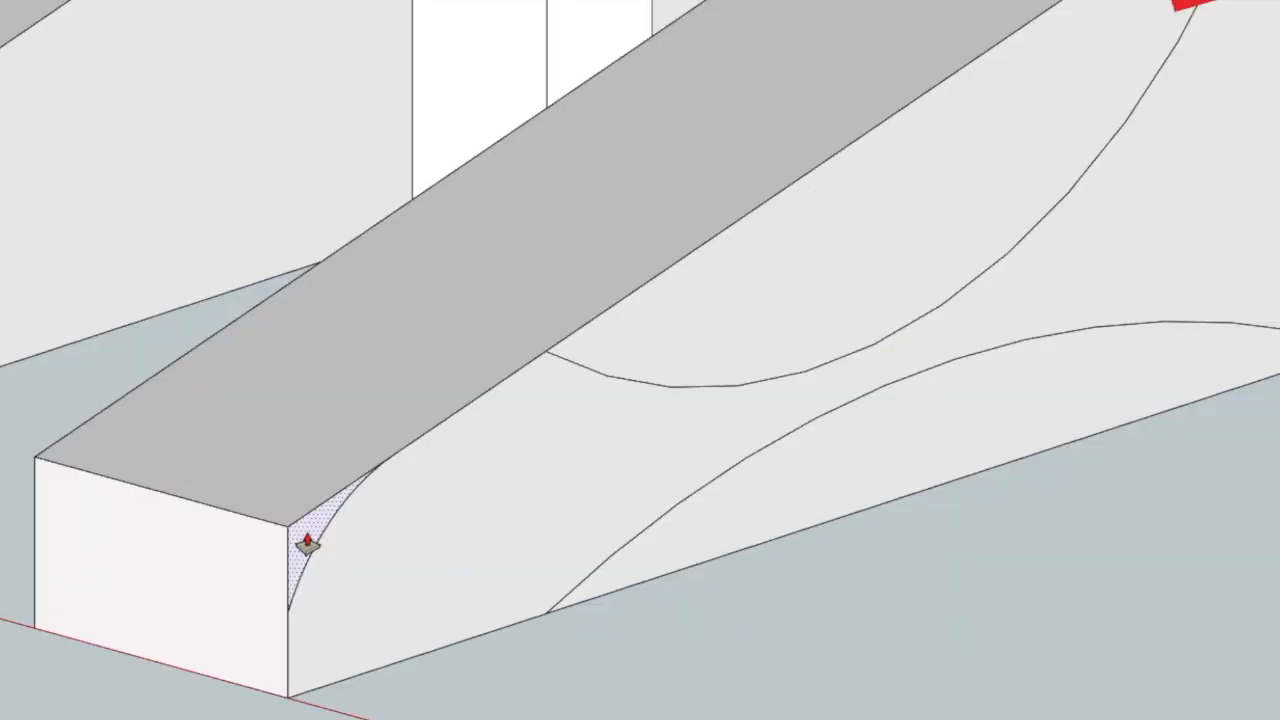
pyautogui.click(307, 543)
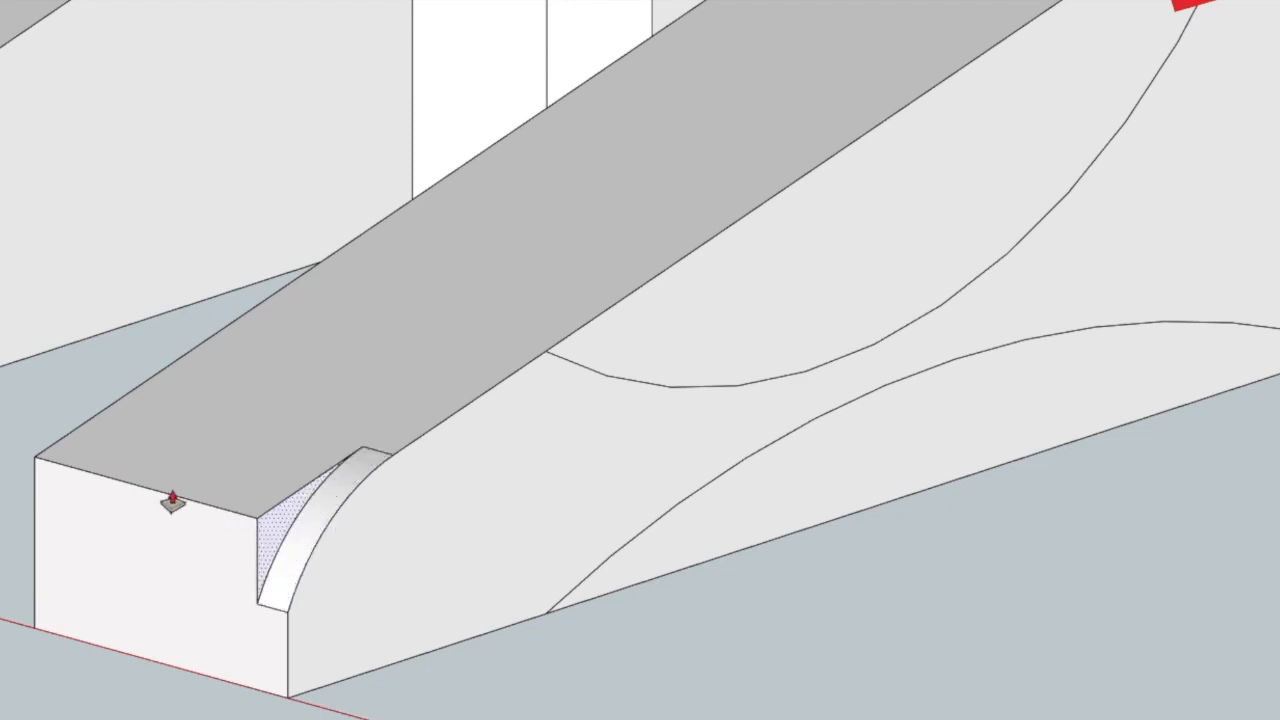
pyautogui.click(40, 456)
pyautogui.click(62, 457)
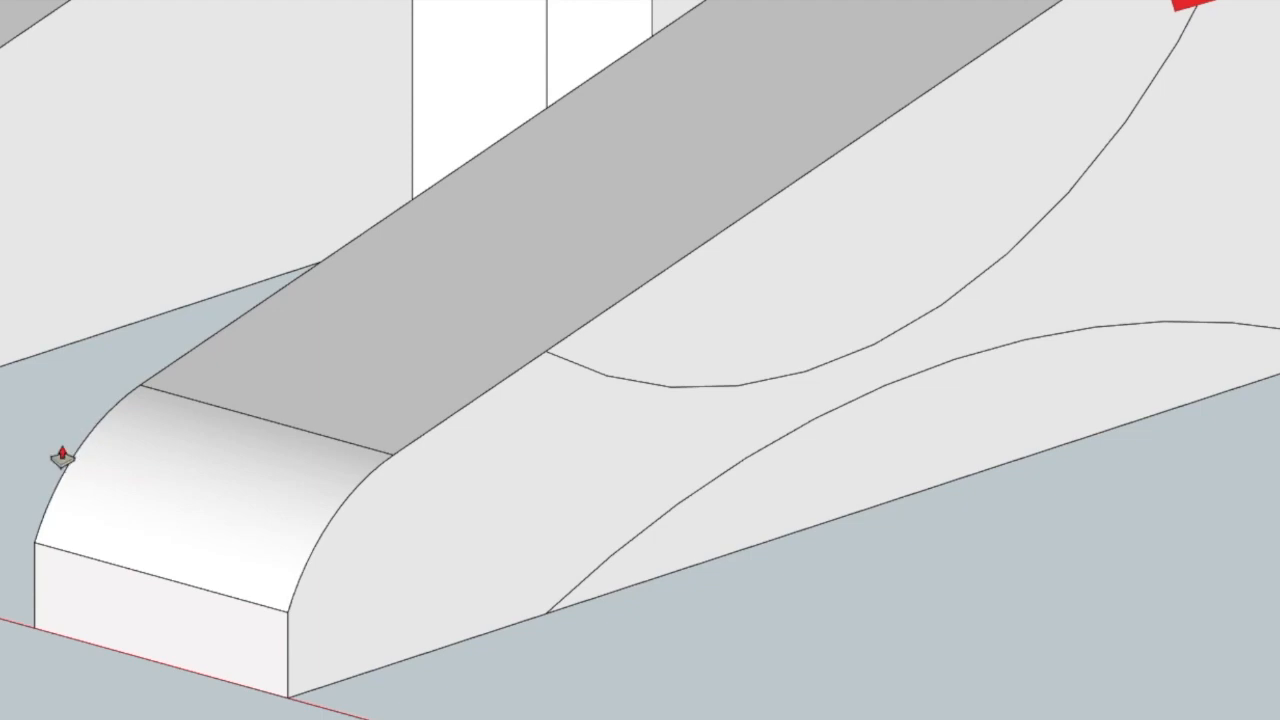
# Push the large upper arc's waste and the underside arch's waste through the full width of the second block
pyautogui.click(689, 323)
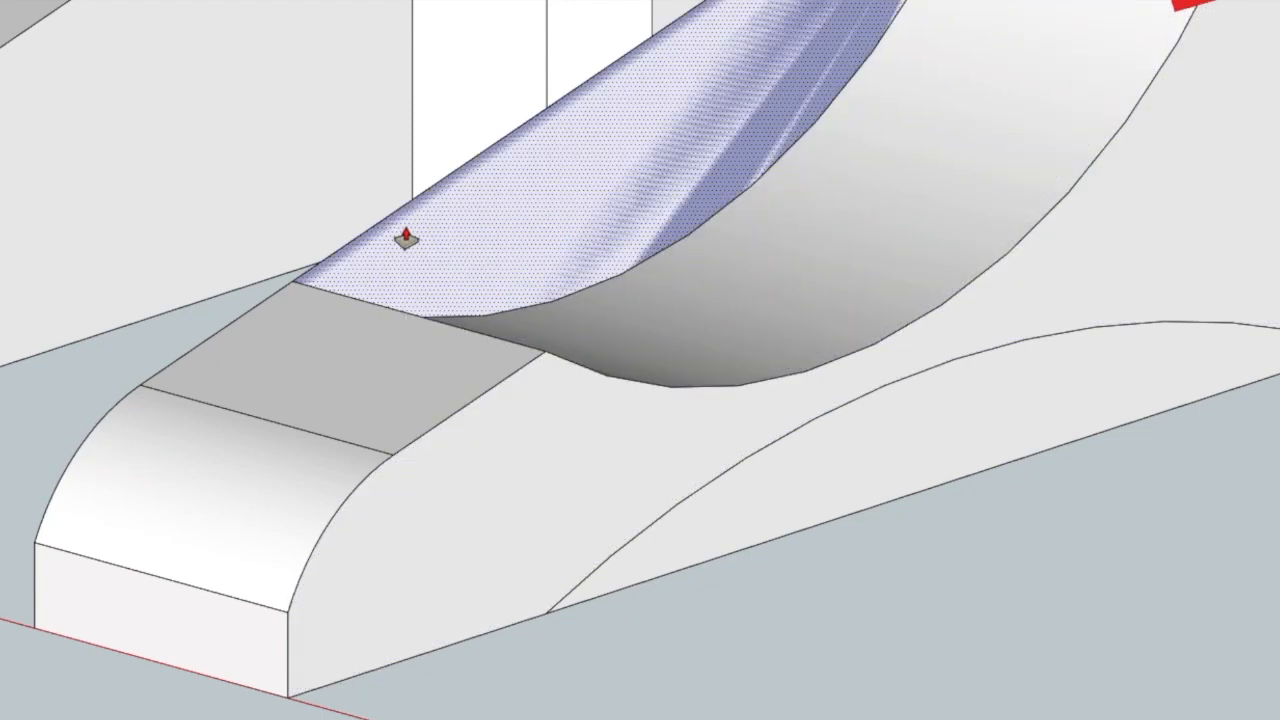
pyautogui.click(383, 252)
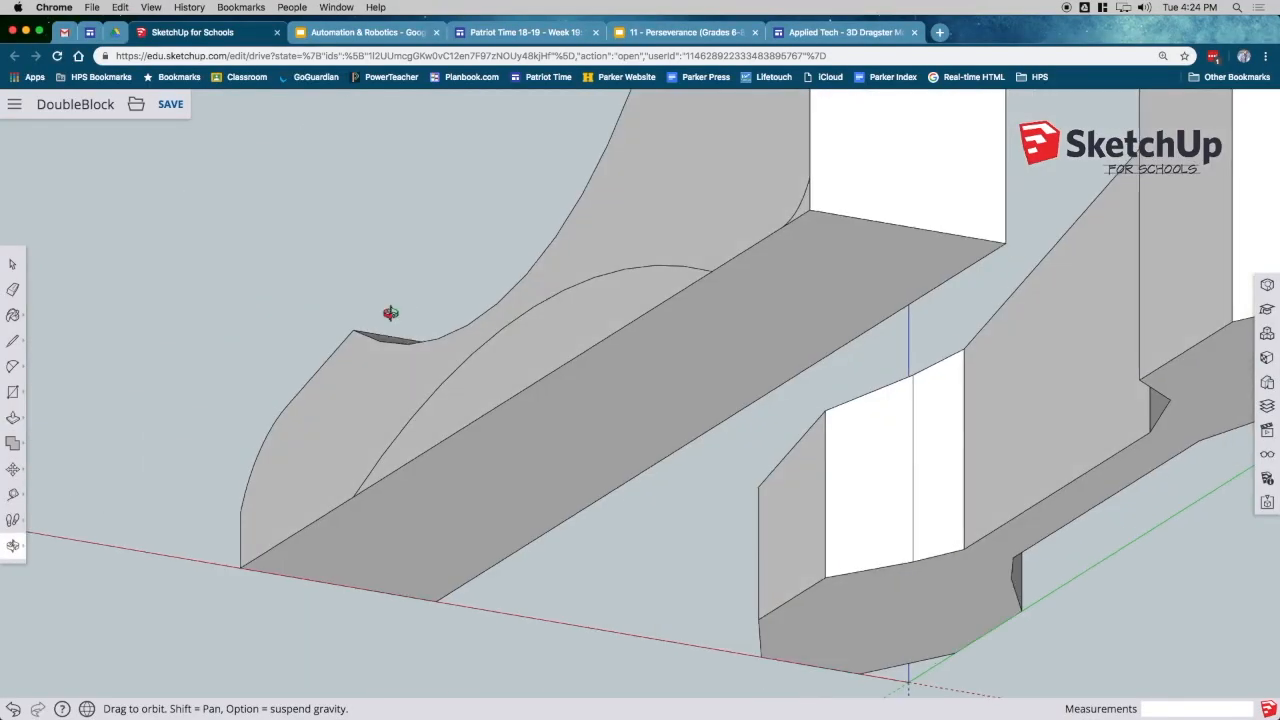
pyautogui.click(997, 249)
pyautogui.click(797, 376)
# Push the waste at the high-end upper corner about 1 7/16" through the block and erase its leftover sliver
pyautogui.scroll(-8, 566, 614)
pyautogui.scroll(8, 640, 309)
pyautogui.click(640, 309)
pyautogui.click(857, 349)
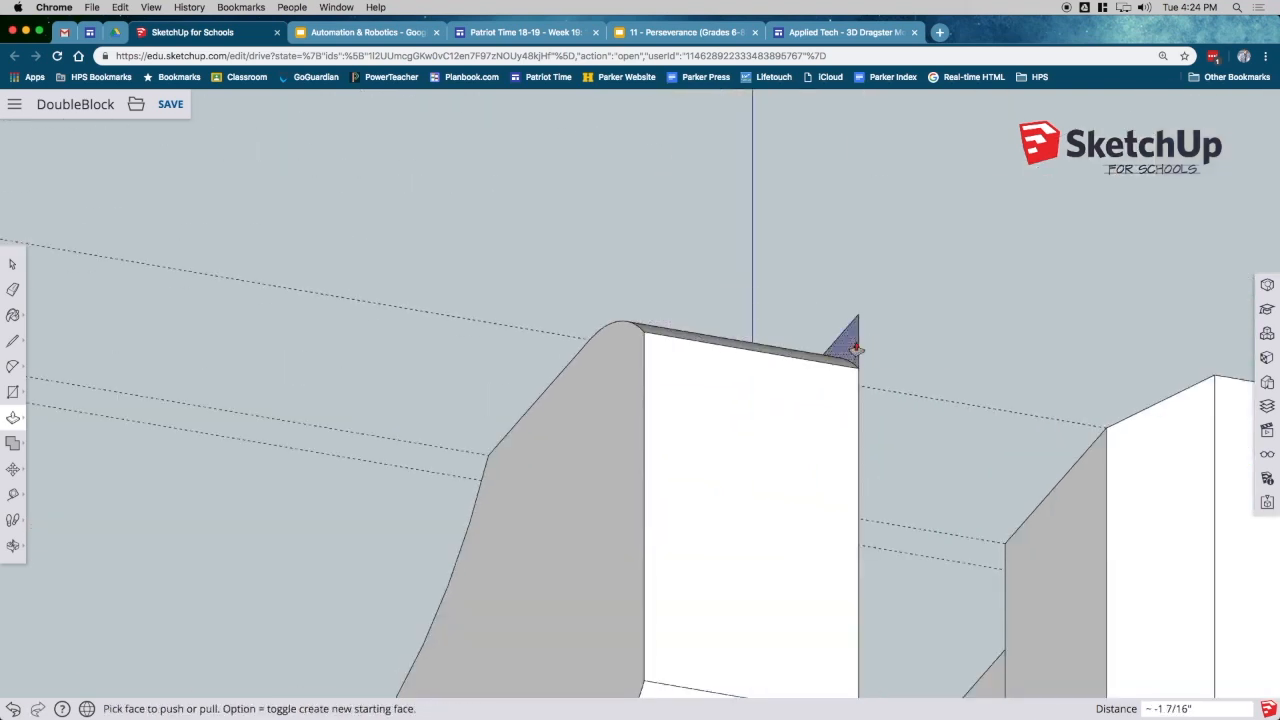
pyautogui.press('o')
pyautogui.moveTo(794, 409); pyautogui.dragTo(542, 526)
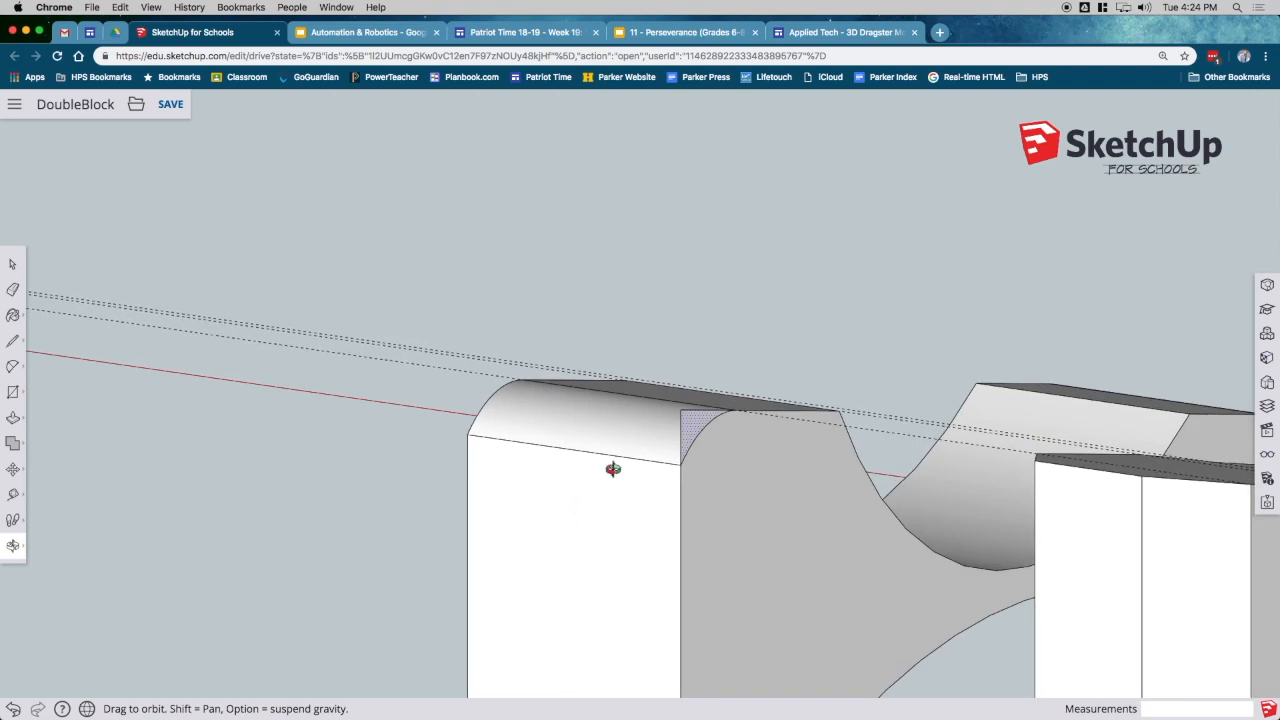
pyautogui.press('e')
pyautogui.moveTo(686, 416); pyautogui.dragTo(691, 409)
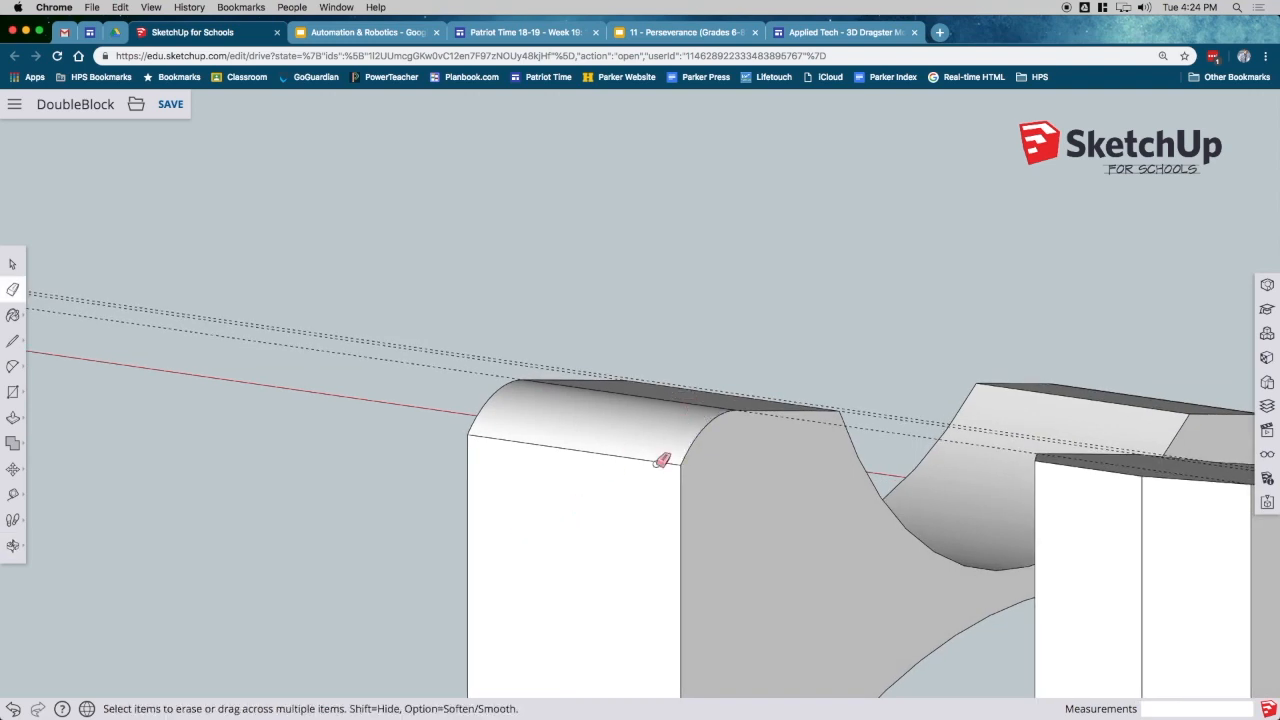
# Erase the remaining guides crossing the high end of the second block
pyautogui.press('o')
pyautogui.moveTo(794, 551); pyautogui.dragTo(477, 587)
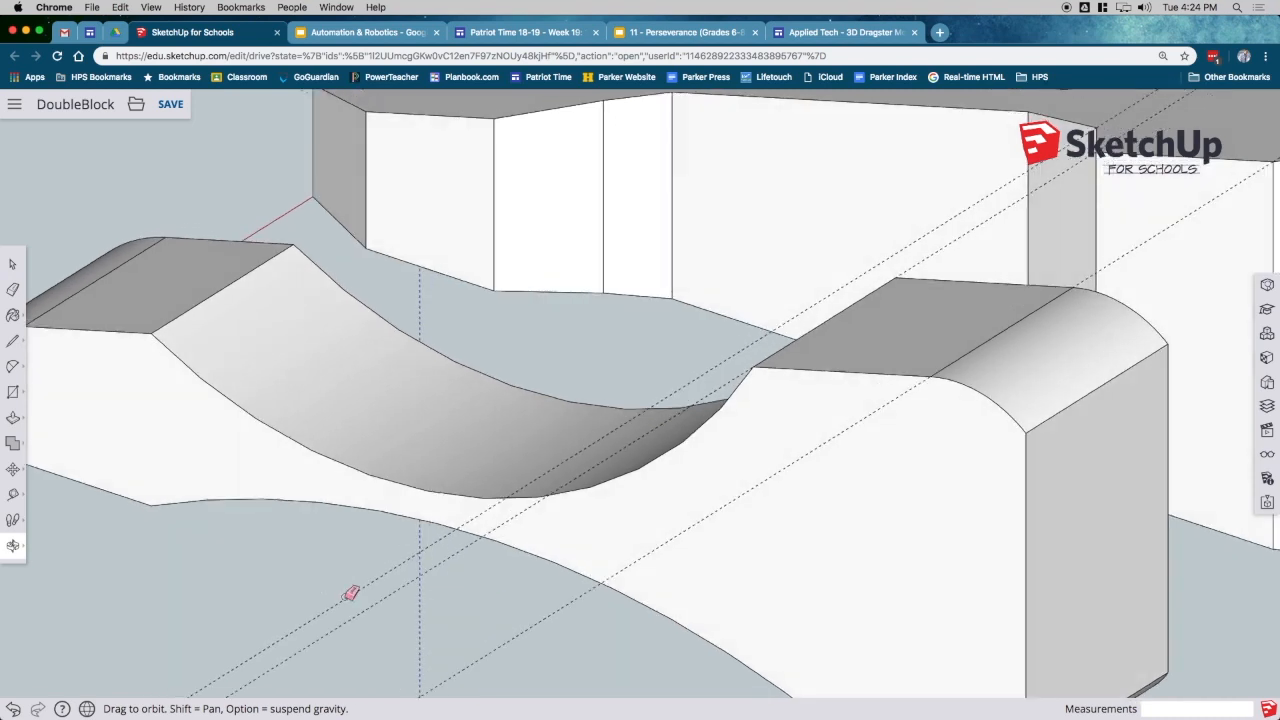
pyautogui.press('e')
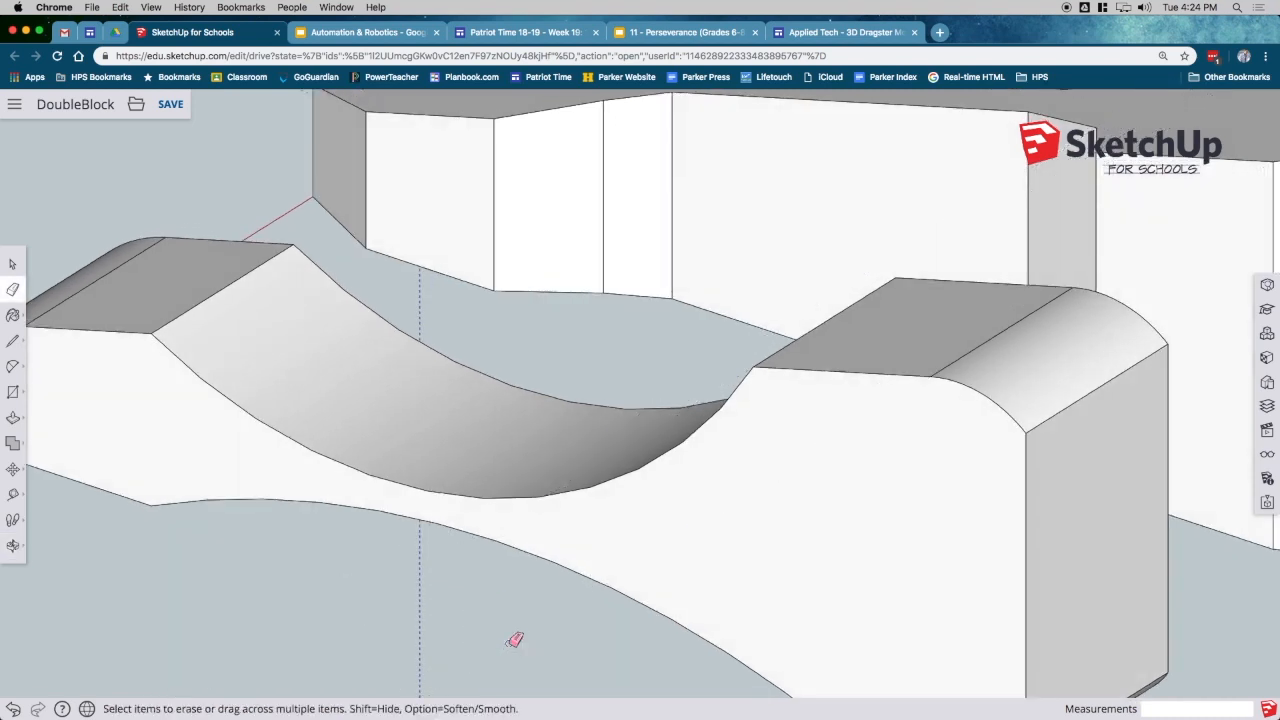